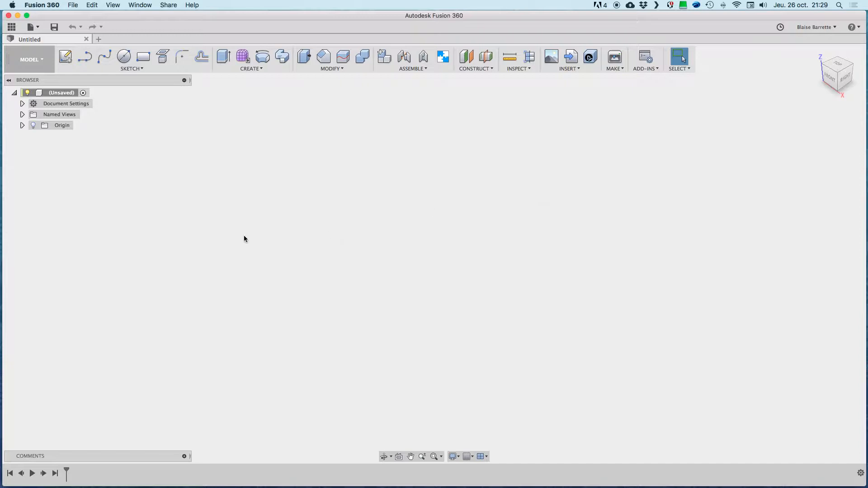
Step: Open the Shaft collar design from the project's Cours 2 folder and hide the project data
{"action": "left_click", "coordinate": [12, 28]}
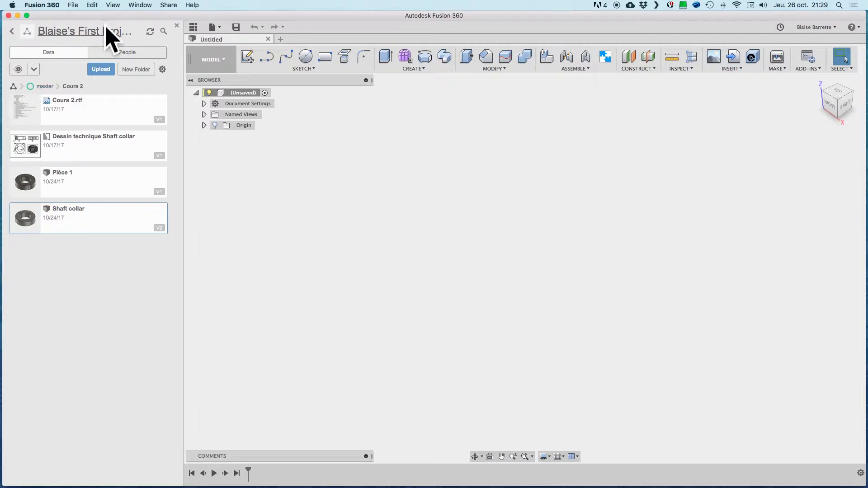
{"action": "left_click", "coordinate": [12, 31]}
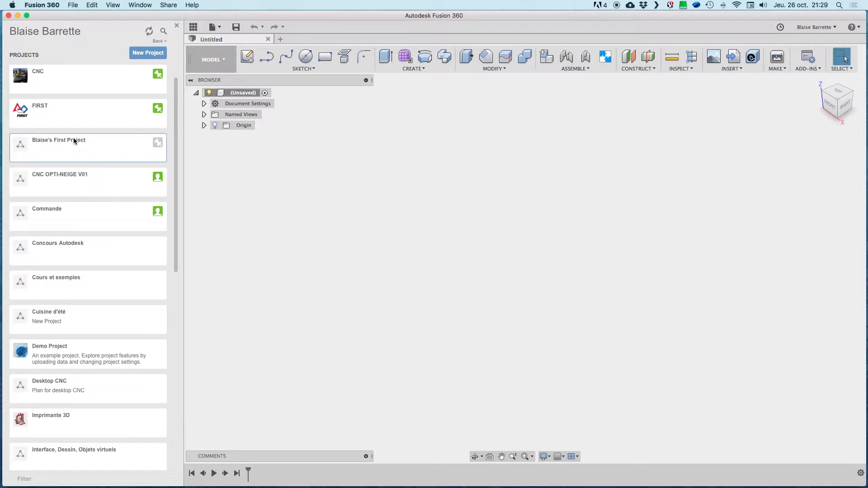
{"action": "left_click", "coordinate": [96, 150]}
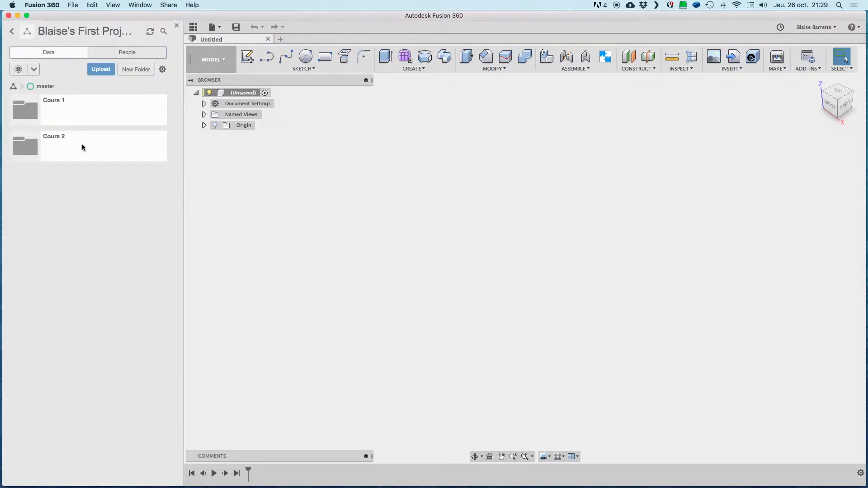
{"action": "left_click", "coordinate": [82, 145]}
{"action": "double_click", "coordinate": [78, 224]}
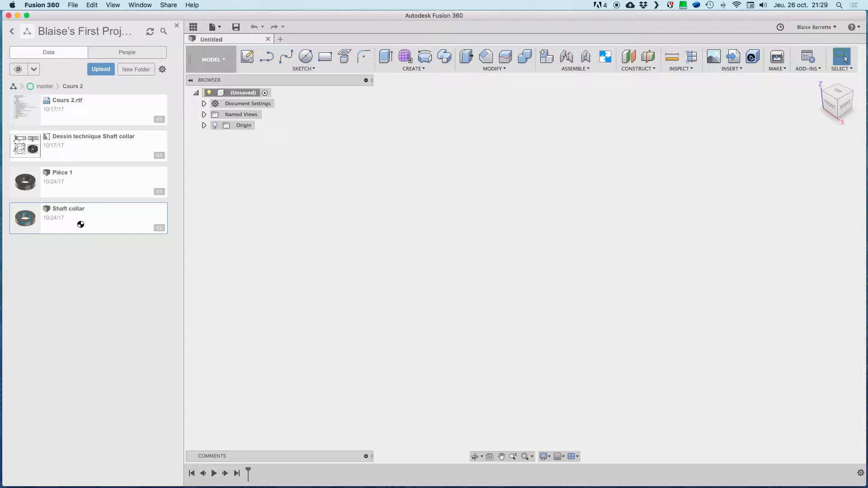
{"action": "left_click", "coordinate": [192, 28]}
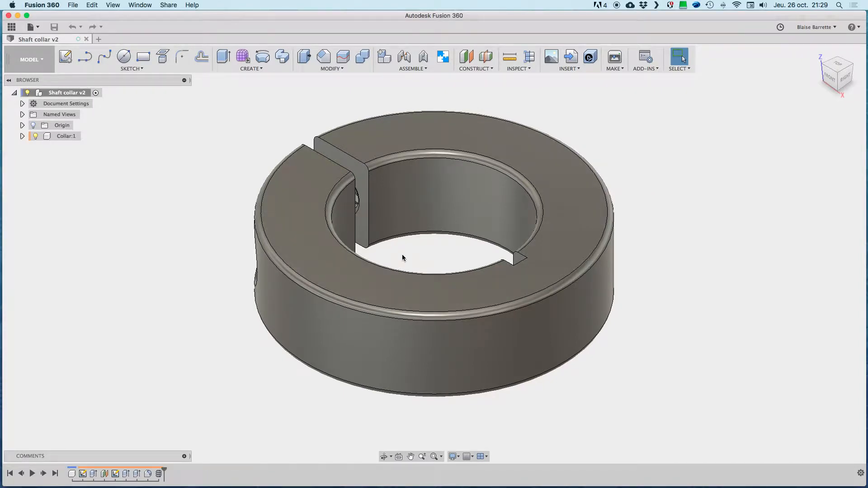
Step: Examine the collar from several sides and inspect the body, Sketch2 and construction plane inside the Collar component
{"action": "scroll", "coordinate": [402, 258], "scroll_direction": "left", "scroll_amount": 10, "text": "shift"}
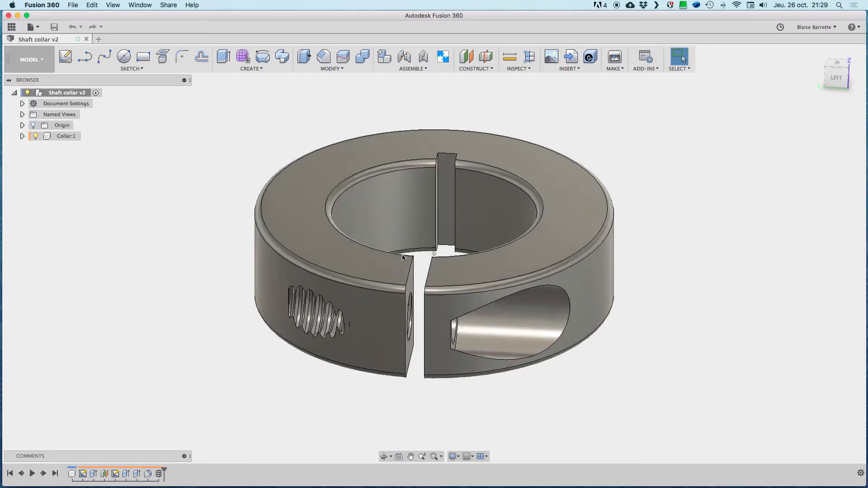
{"action": "scroll", "coordinate": [402, 258], "scroll_direction": "right", "scroll_amount": 5, "text": "shift"}
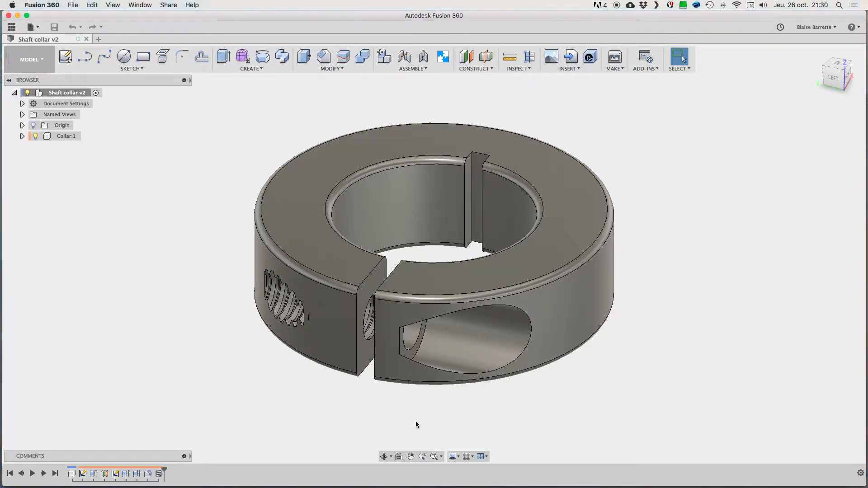
{"action": "scroll", "coordinate": [416, 422], "scroll_direction": "right", "scroll_amount": 5, "text": "shift"}
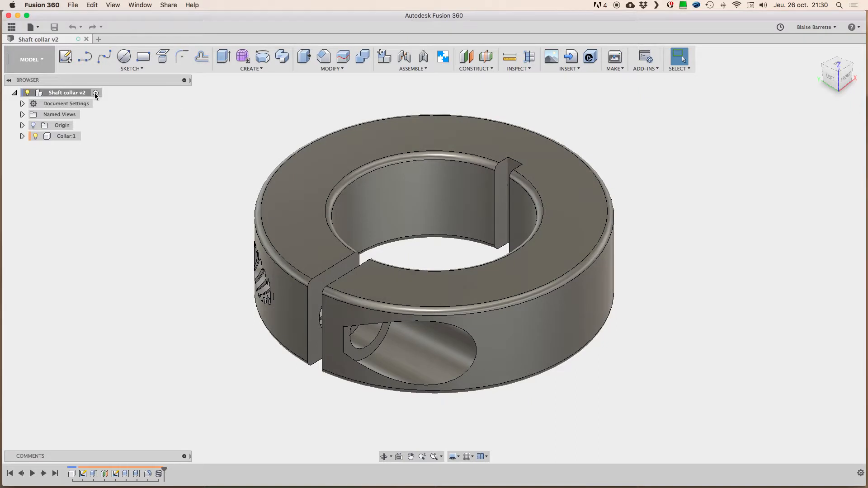
{"action": "left_click", "coordinate": [22, 136]}
{"action": "left_click", "coordinate": [30, 158]}
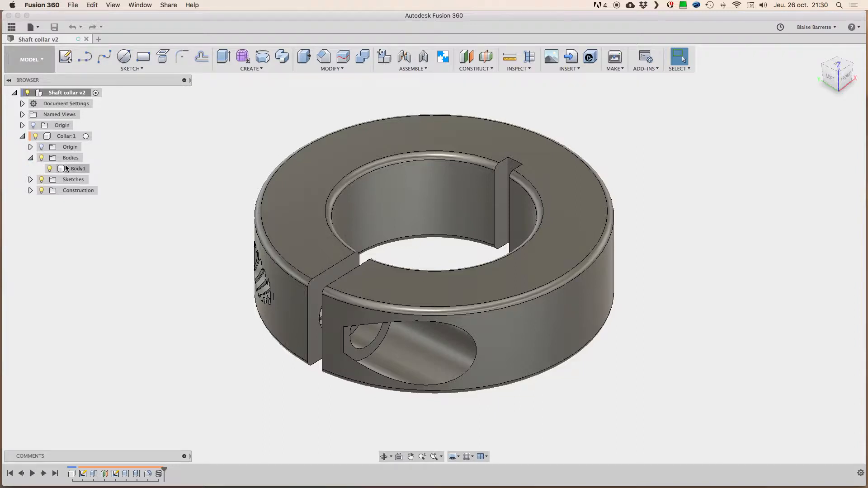
{"action": "left_click", "coordinate": [31, 179]}
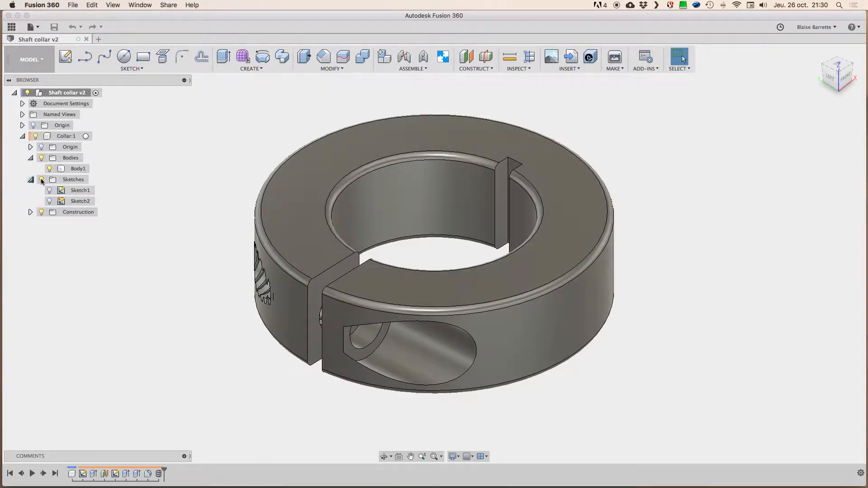
{"action": "left_click", "coordinate": [66, 202]}
{"action": "left_click", "coordinate": [337, 283]}
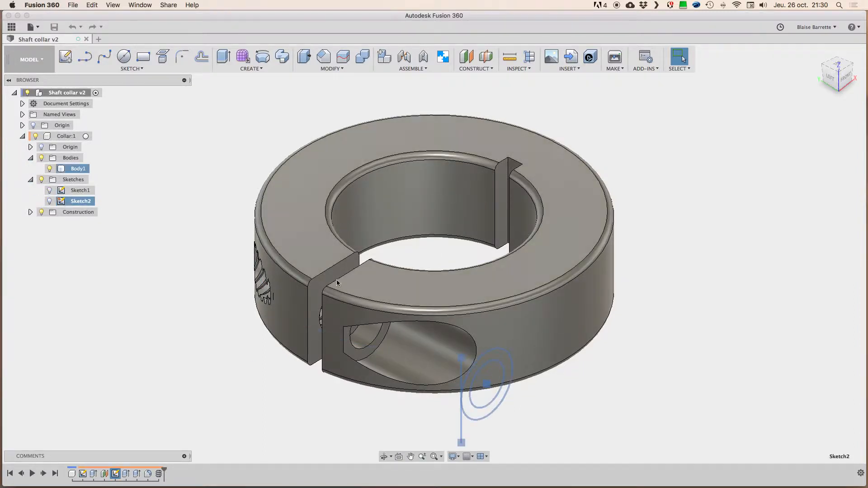
{"action": "left_click", "coordinate": [30, 215]}
{"action": "left_click", "coordinate": [30, 212]}
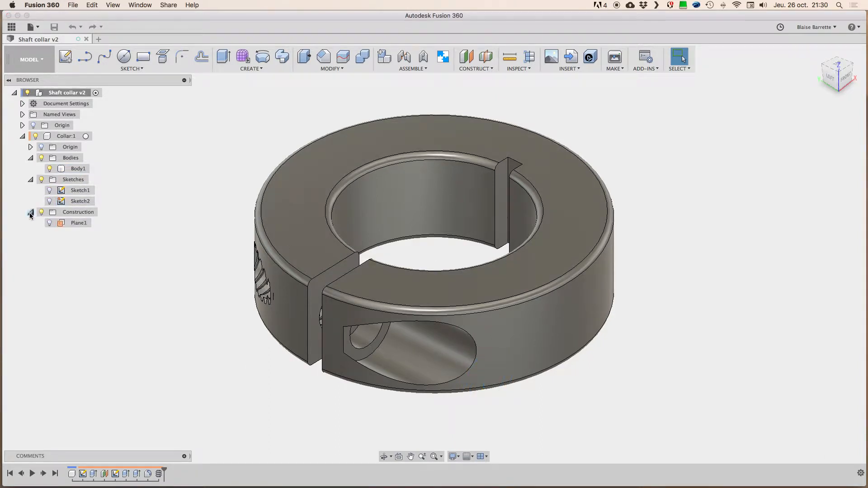
{"action": "left_click", "coordinate": [55, 226]}
{"action": "left_click", "coordinate": [61, 223]}
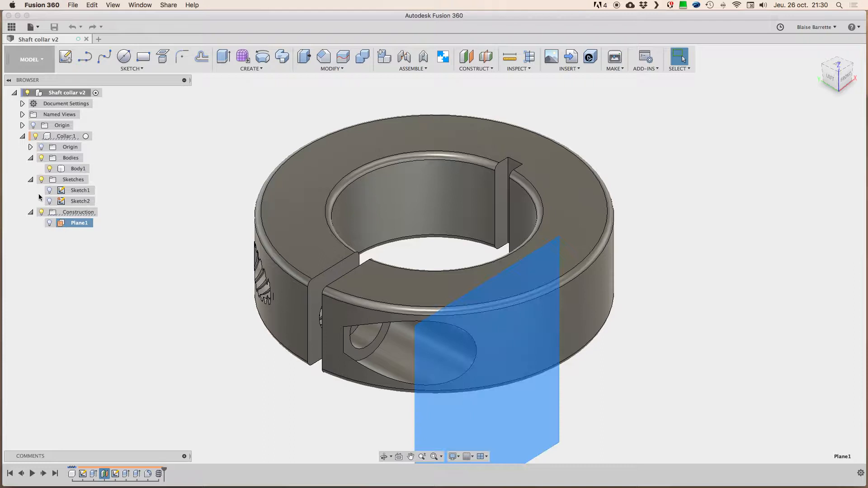
{"action": "left_click", "coordinate": [23, 137]}
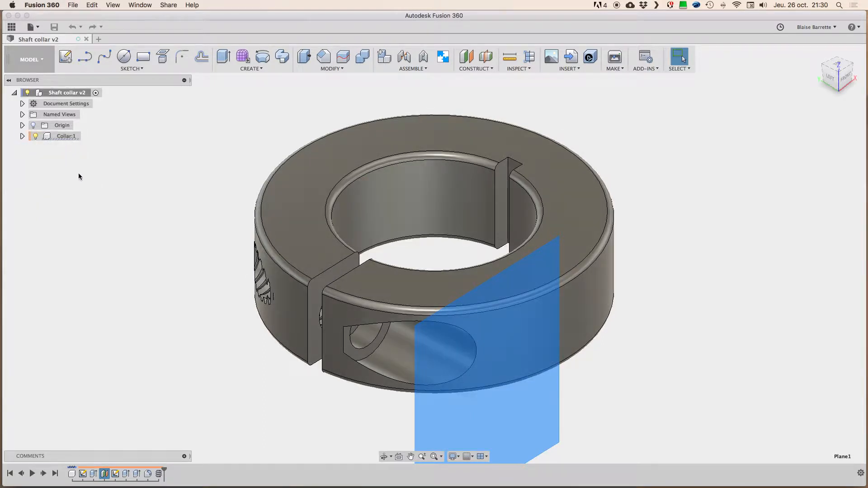
{"action": "left_click", "coordinate": [125, 171]}
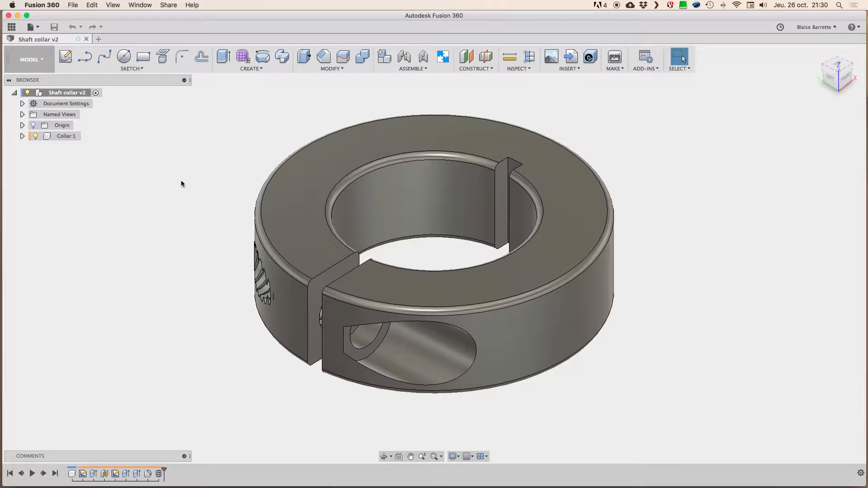
Step: Remove the Section Analysis shortcut from the Inspect commands and add it back
{"action": "middle_click_drag", "start_coordinate": [211, 177], "coordinate": [202, 183], "text": "shift"}
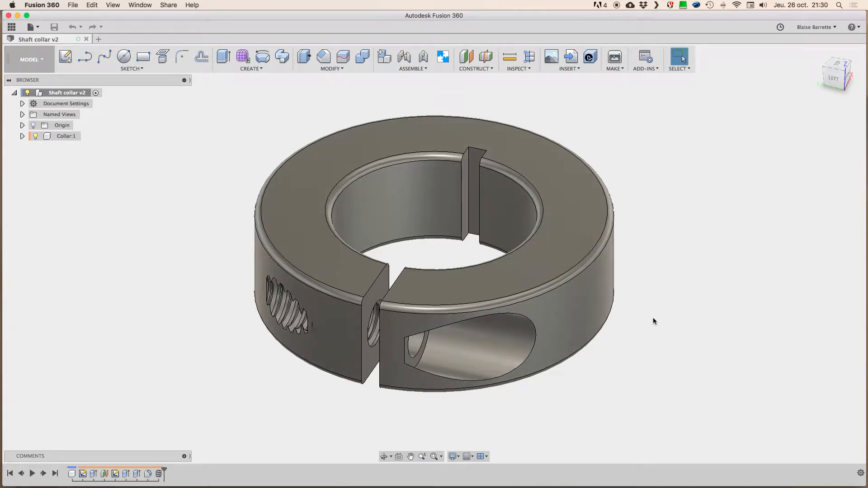
{"action": "scroll", "coordinate": [670, 291], "scroll_direction": "right", "scroll_amount": 3, "text": "shift"}
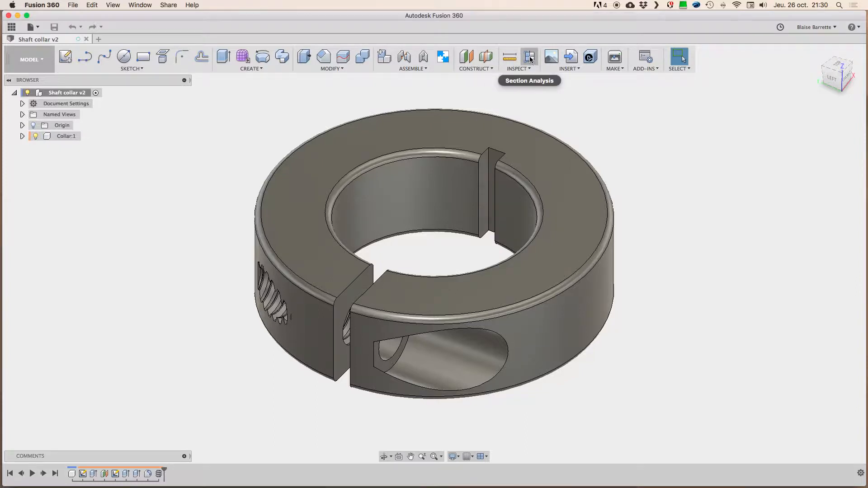
{"action": "left_click_drag", "start_coordinate": [530, 59], "coordinate": [638, 153]}
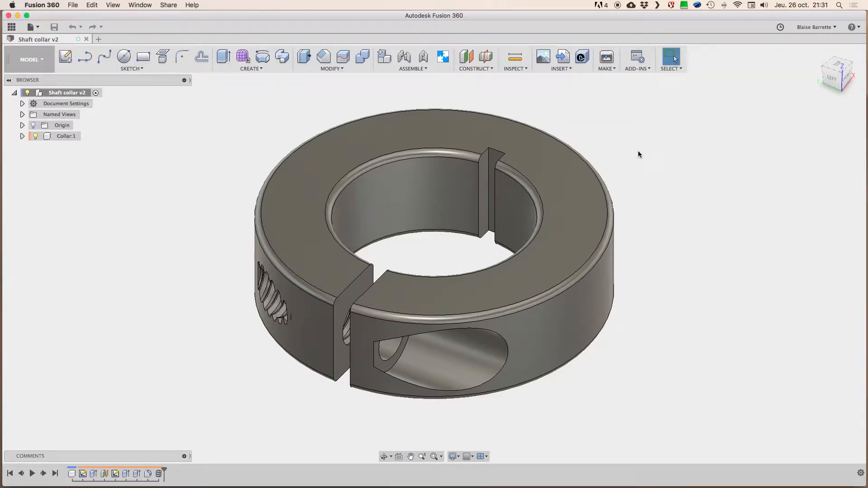
{"action": "left_click", "coordinate": [514, 69]}
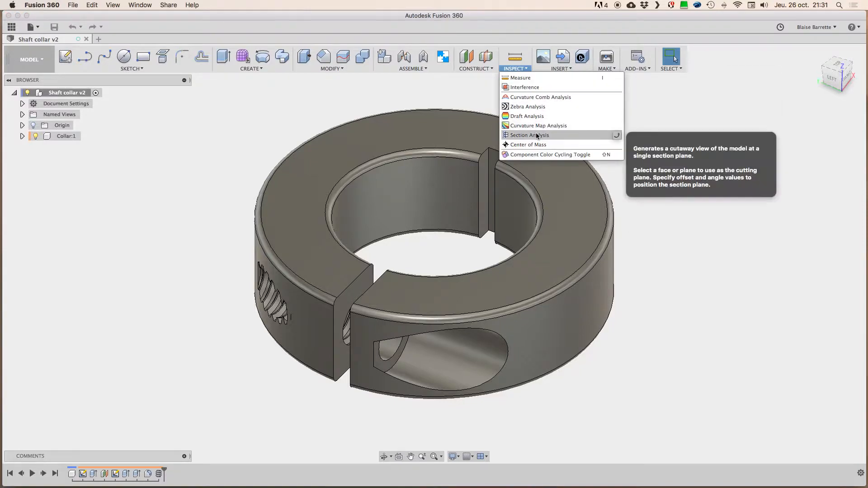
{"action": "left_click", "coordinate": [618, 137]}
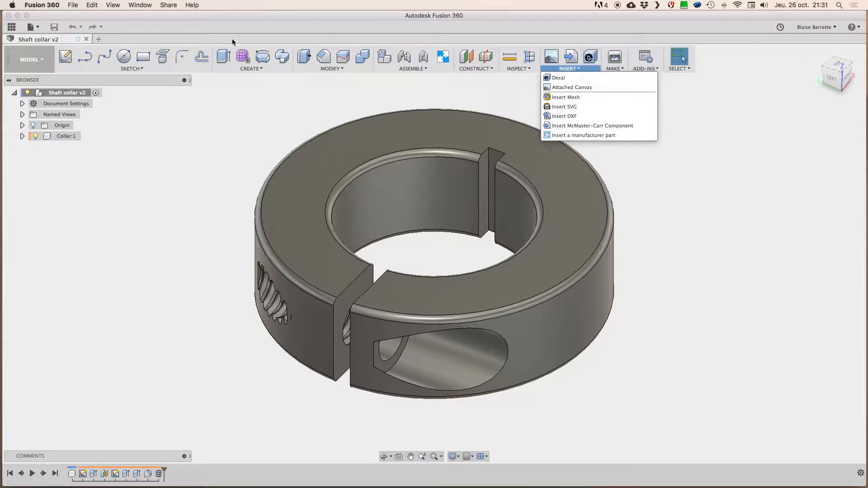
Step: Open the McMaster-Carr component catalog and browse from Screws & Bolts to Socket Head Screws
{"action": "left_click", "coordinate": [635, 129]}
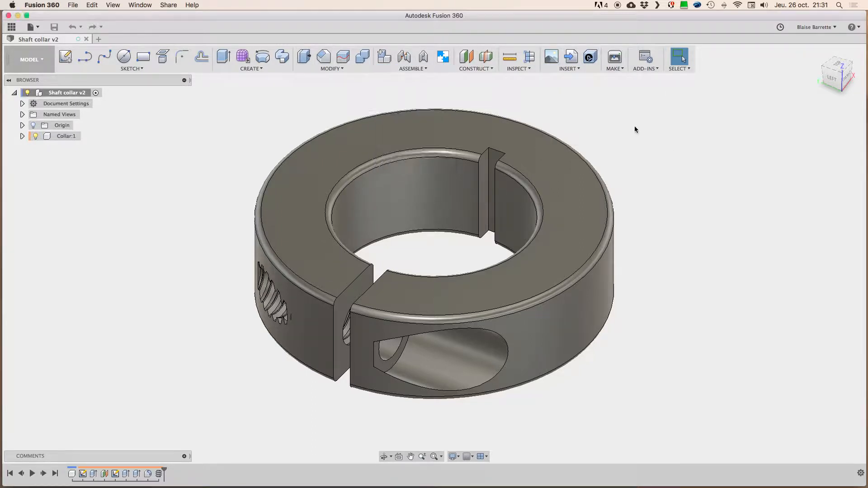
{"action": "left_click", "coordinate": [568, 67]}
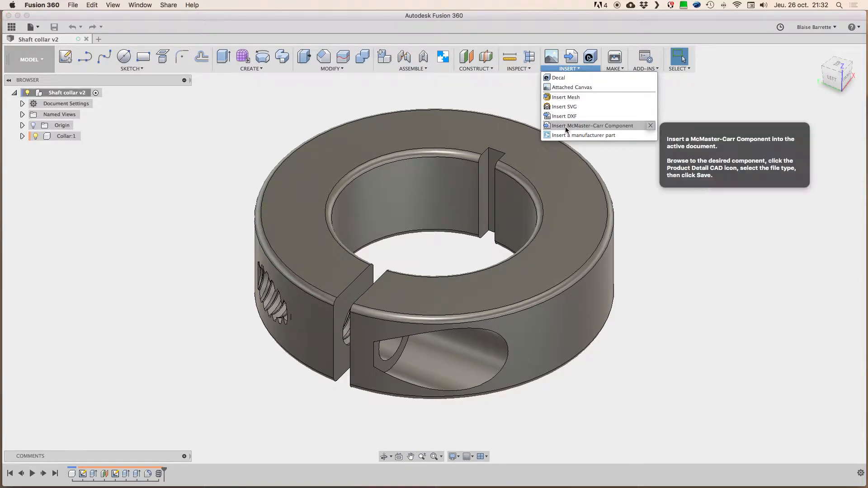
{"action": "left_click", "coordinate": [604, 127]}
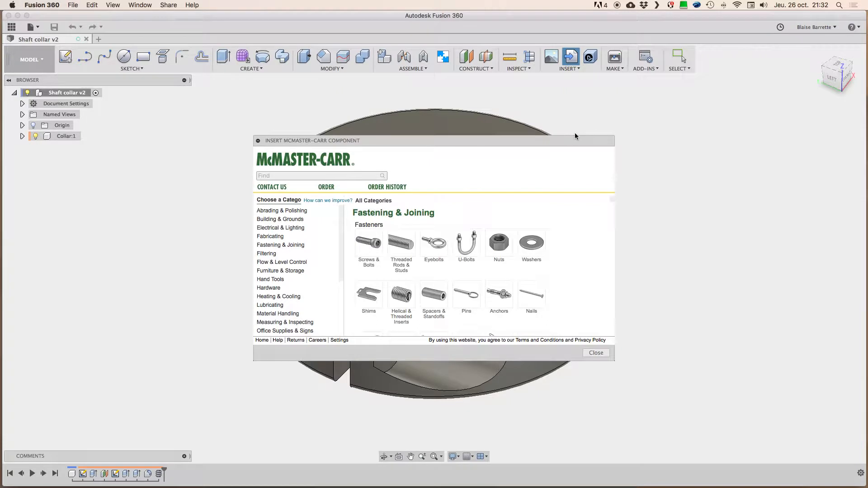
{"action": "left_click_drag", "start_coordinate": [566, 143], "coordinate": [569, 127]}
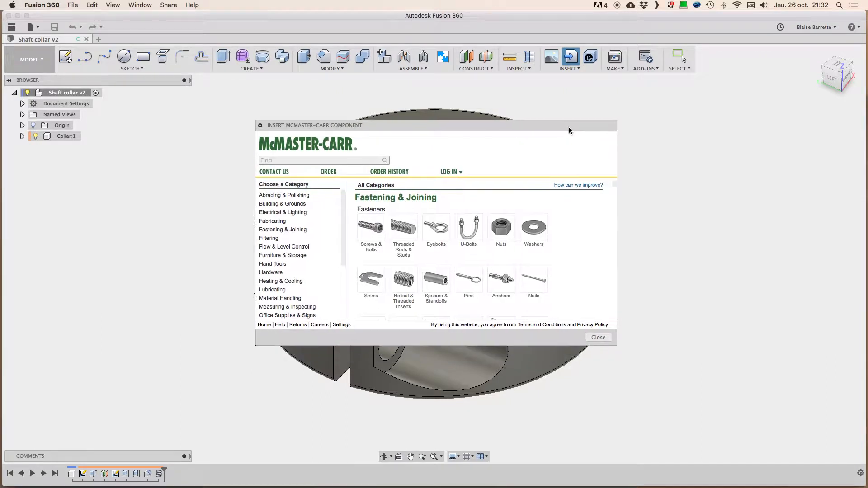
{"action": "left_click", "coordinate": [374, 230]}
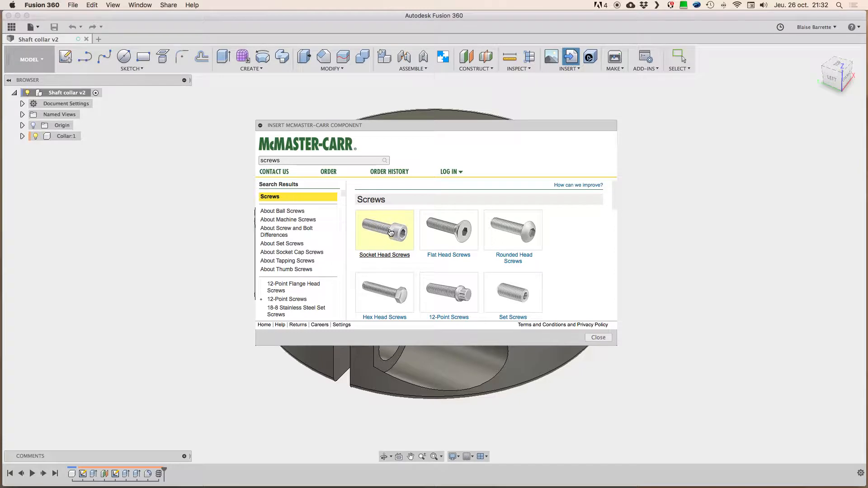
{"action": "left_click", "coordinate": [388, 235]}
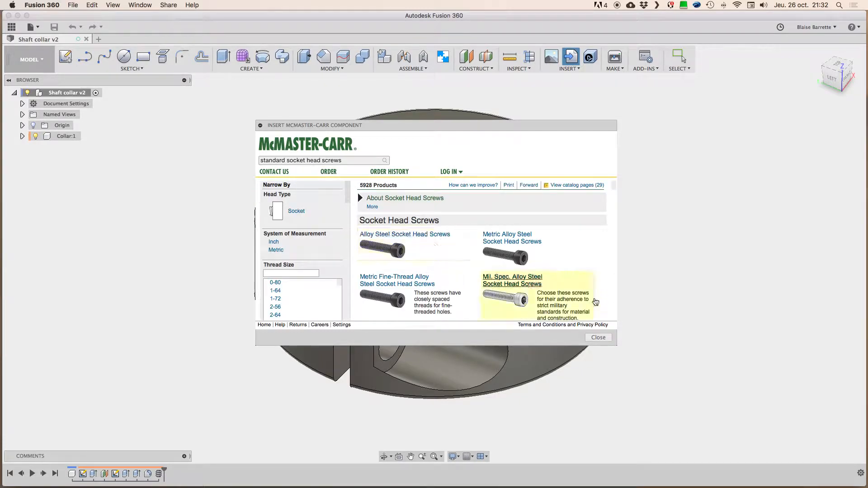
Step: Reposition and enlarge the McMaster-Carr catalog window and filter the socket head screws to the Inch system
{"action": "left_click_drag", "start_coordinate": [473, 128], "coordinate": [473, 84]}
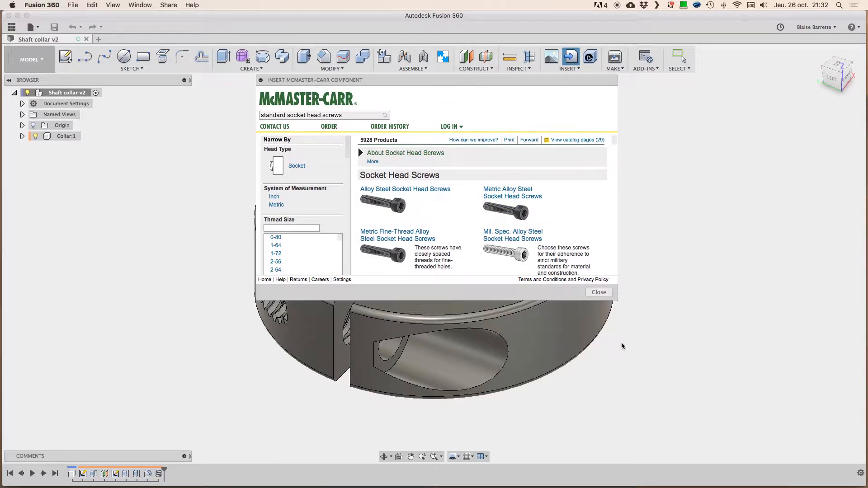
{"action": "left_click_drag", "start_coordinate": [618, 301], "coordinate": [630, 375]}
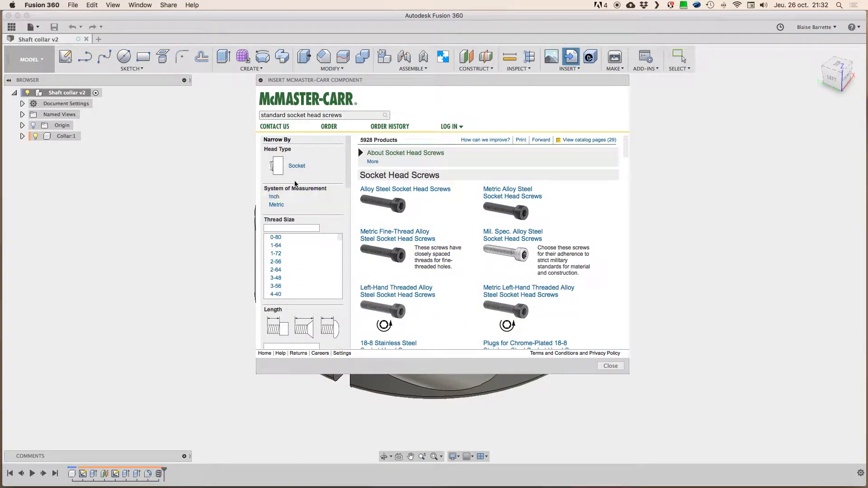
{"action": "scroll", "coordinate": [347, 180], "scroll_direction": "down", "scroll_amount": 10}
{"action": "scroll", "coordinate": [307, 188], "scroll_direction": "up", "scroll_amount": 10}
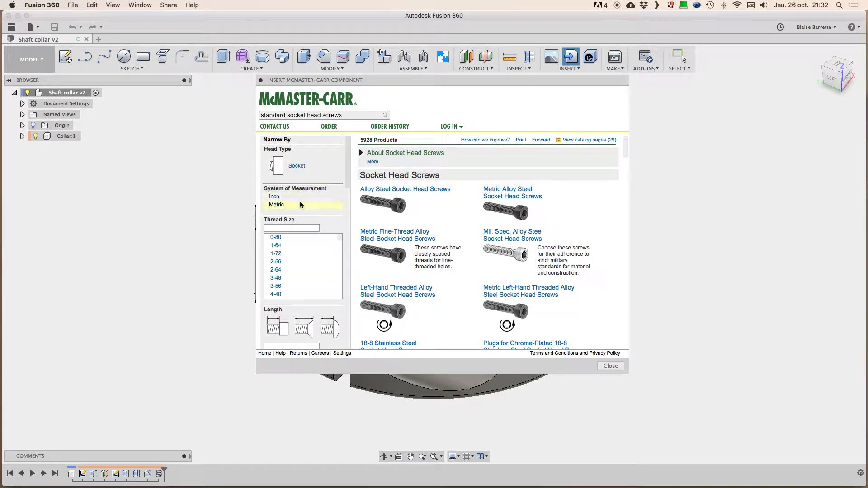
{"action": "left_click", "coordinate": [276, 198]}
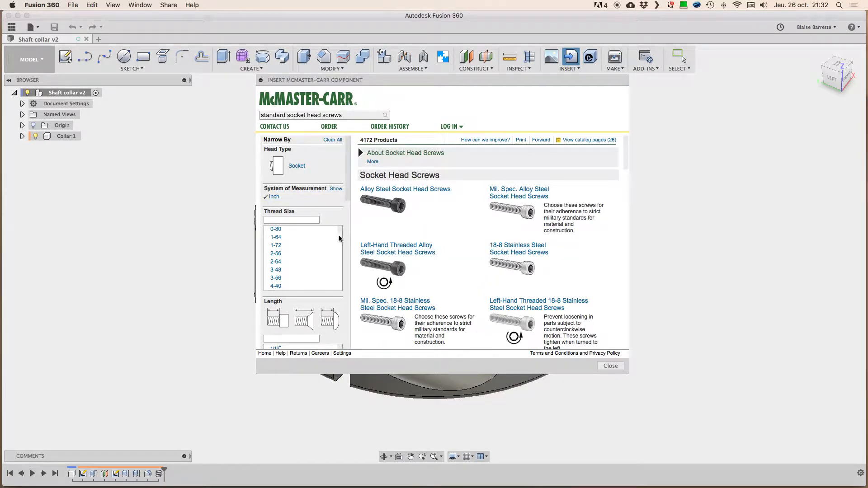
Step: Filter the socket head screws to thread size 1/4"-20
{"action": "scroll", "coordinate": [340, 242], "scroll_direction": "down", "scroll_amount": 3}
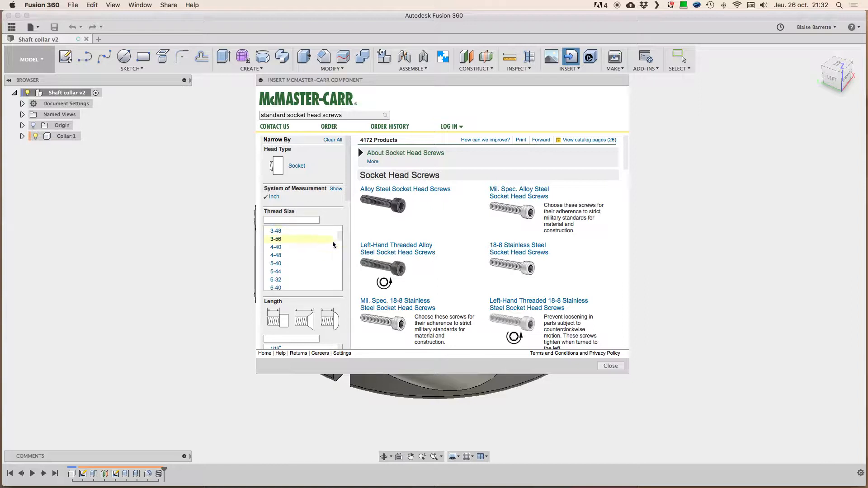
{"action": "scroll", "coordinate": [339, 247], "scroll_direction": "down", "scroll_amount": 5}
{"action": "scroll", "coordinate": [340, 248], "scroll_direction": "down", "scroll_amount": 2}
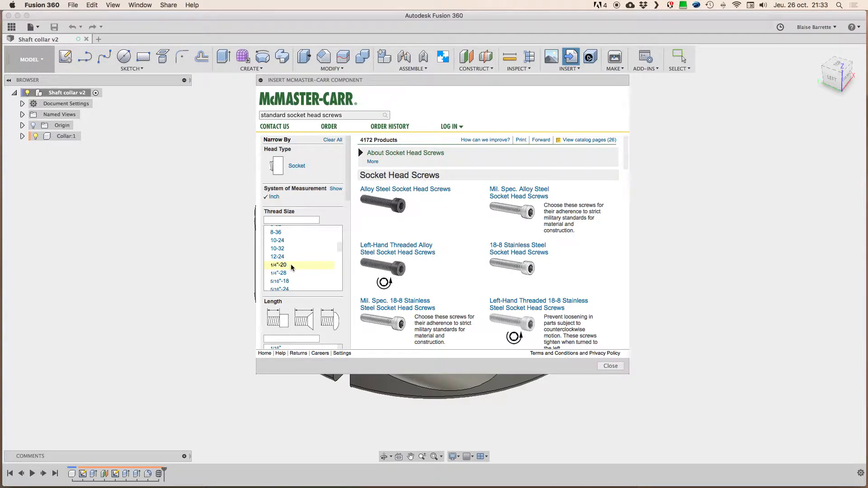
{"action": "left_click", "coordinate": [292, 267]}
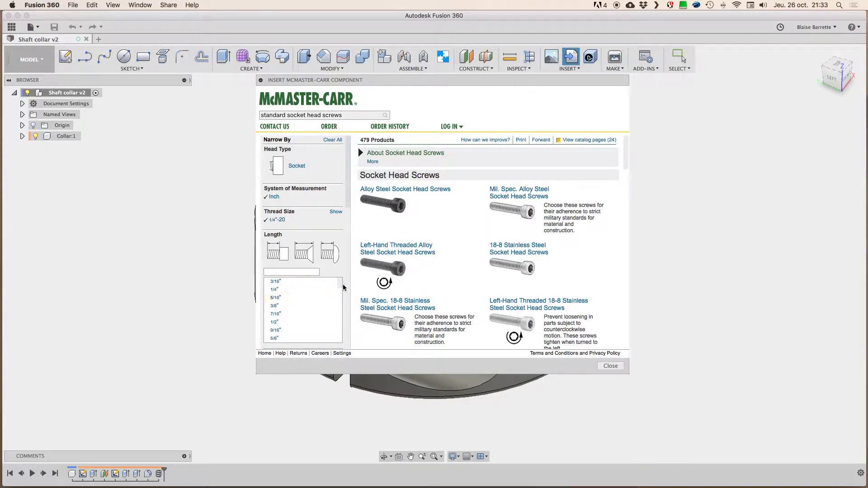
Step: Narrow the screws to a 5/8" length and the Fully Threaded option
{"action": "scroll", "coordinate": [340, 286], "scroll_direction": "down", "scroll_amount": 2}
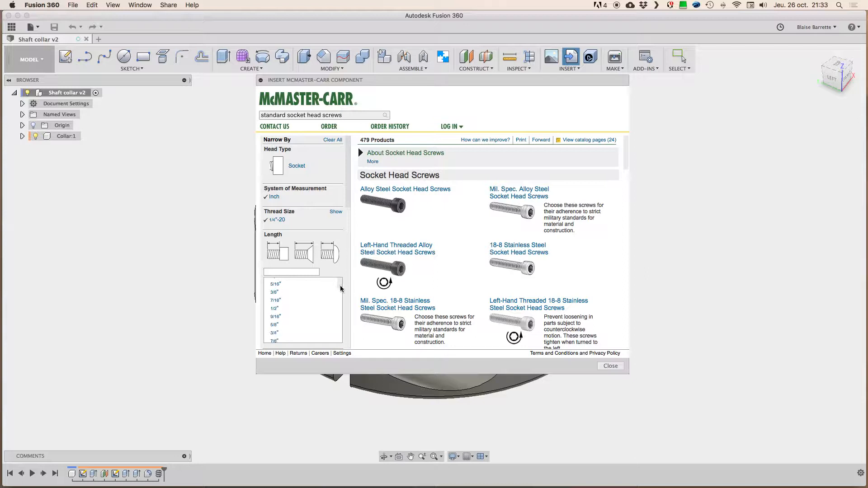
{"action": "left_click", "coordinate": [277, 320]}
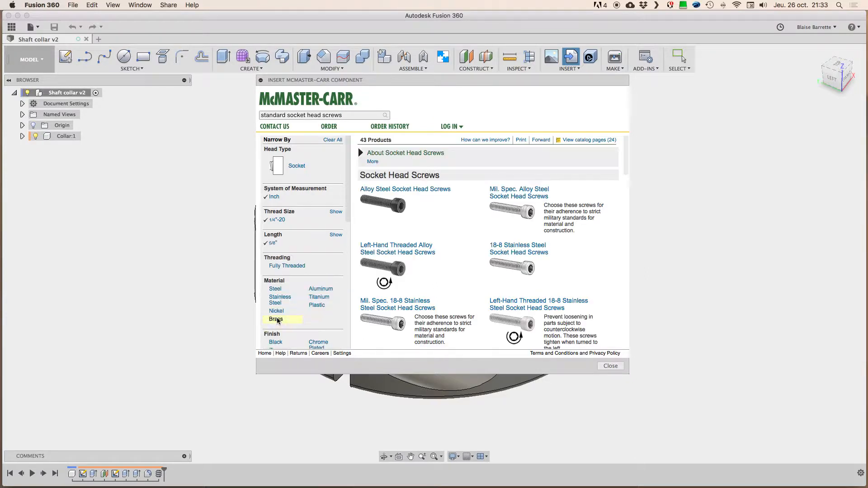
{"action": "left_click", "coordinate": [289, 266]}
{"action": "scroll", "coordinate": [349, 254], "scroll_direction": "down", "scroll_amount": 6}
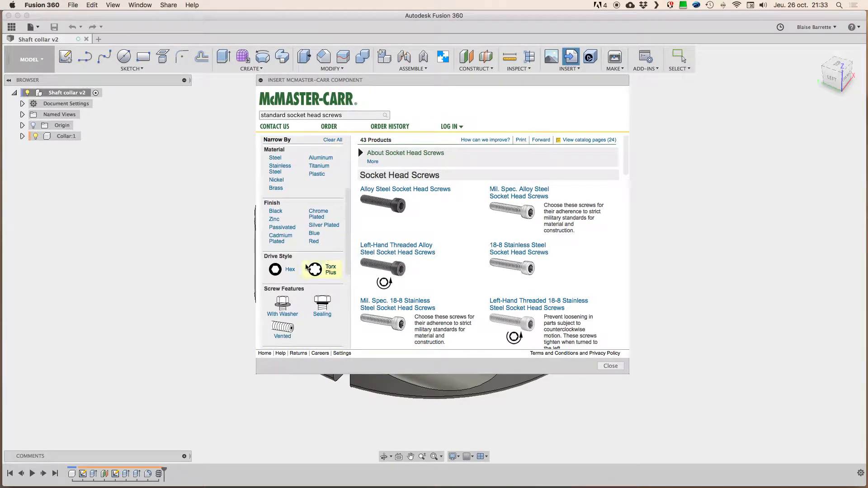
Step: Filter the socket head screws to the Hex drive style and open the Alloy Steel Socket Head Screws listing
{"action": "left_click", "coordinate": [291, 270]}
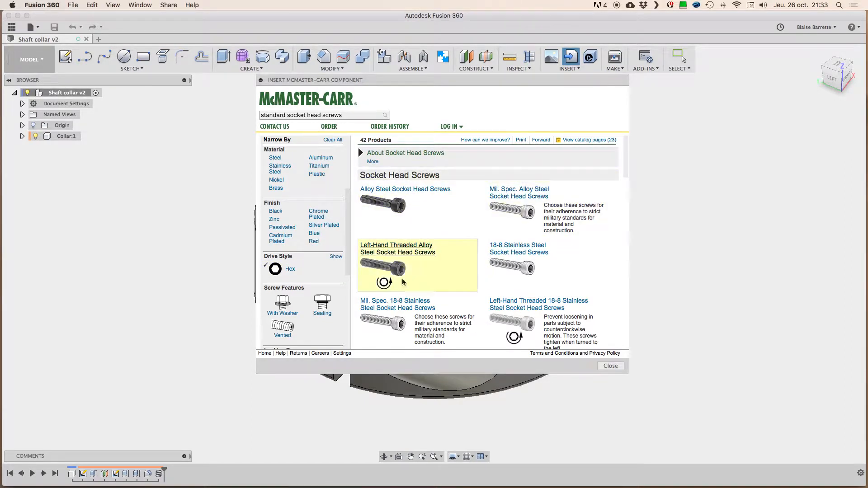
{"action": "left_click", "coordinate": [394, 210]}
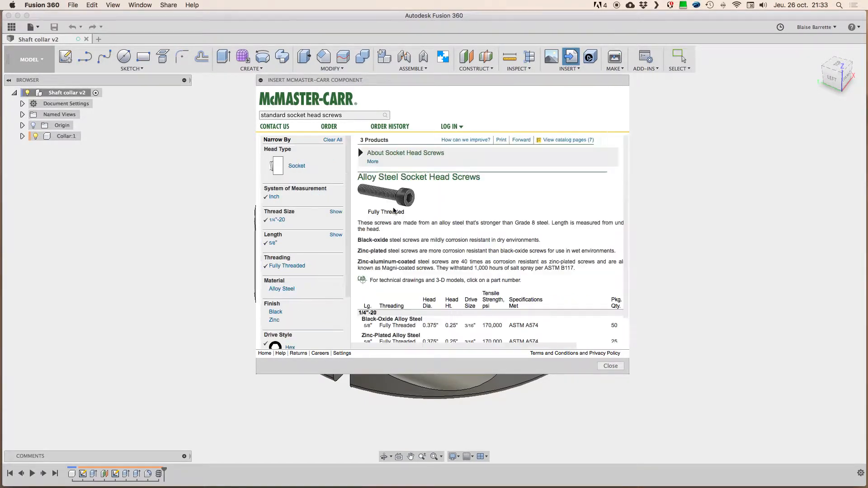
Step: Widen the catalog window and open the product detail page of the black-oxide alloy steel screw 91251A539
{"action": "left_click", "coordinate": [611, 366]}
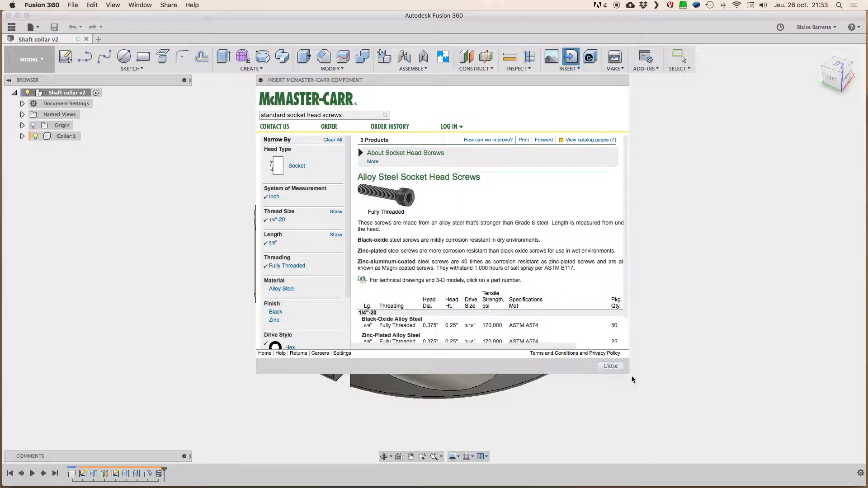
{"action": "left_click_drag", "start_coordinate": [628, 375], "coordinate": [728, 387]}
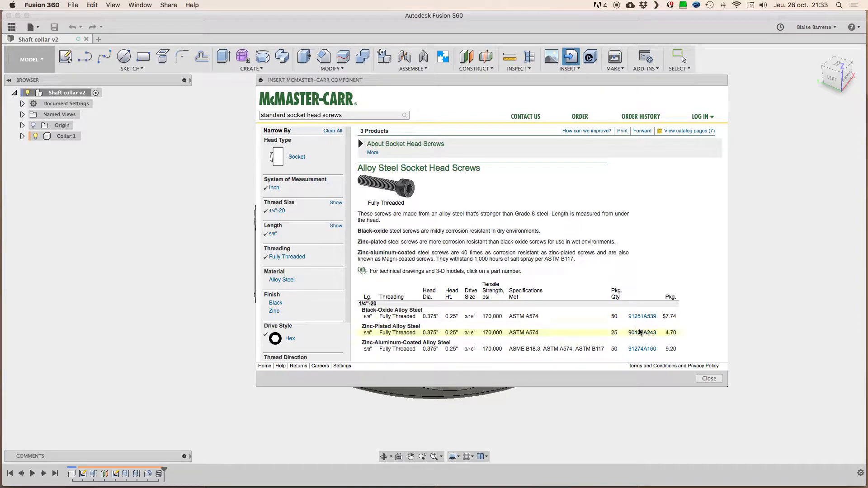
{"action": "left_click", "coordinate": [642, 317]}
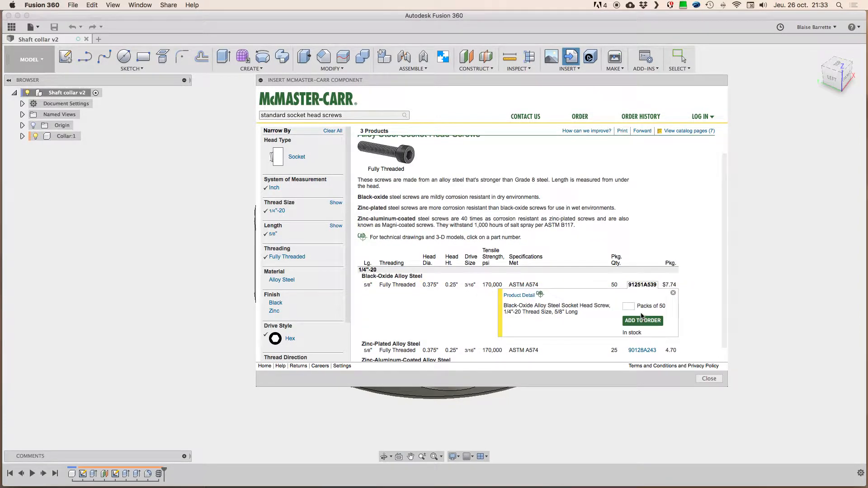
{"action": "left_click", "coordinate": [519, 296]}
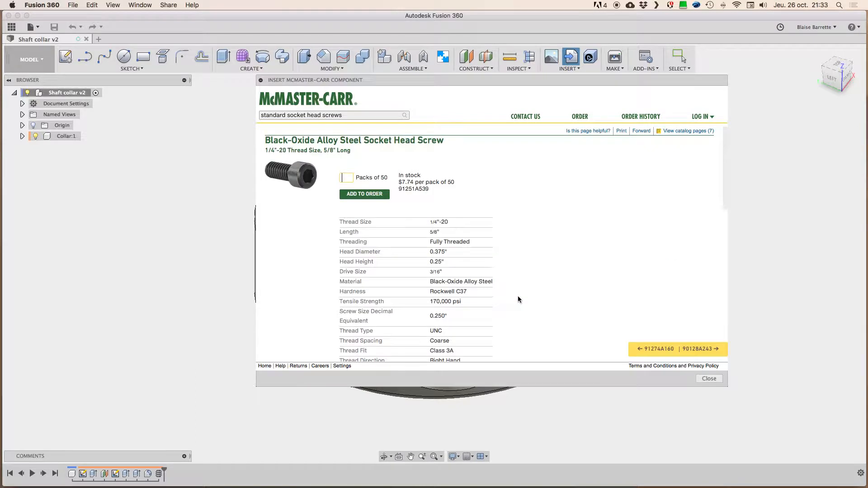
Step: Choose the 3-D STEP format for the black-oxide 1/4"-20, 5/8" long screw and insert it into the design
{"action": "left_click_drag", "start_coordinate": [724, 181], "coordinate": [721, 294]}
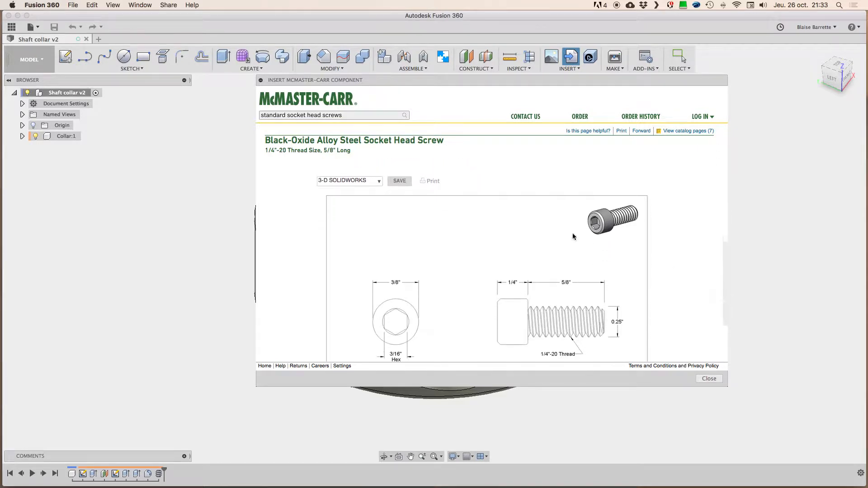
{"action": "left_click", "coordinate": [349, 185]}
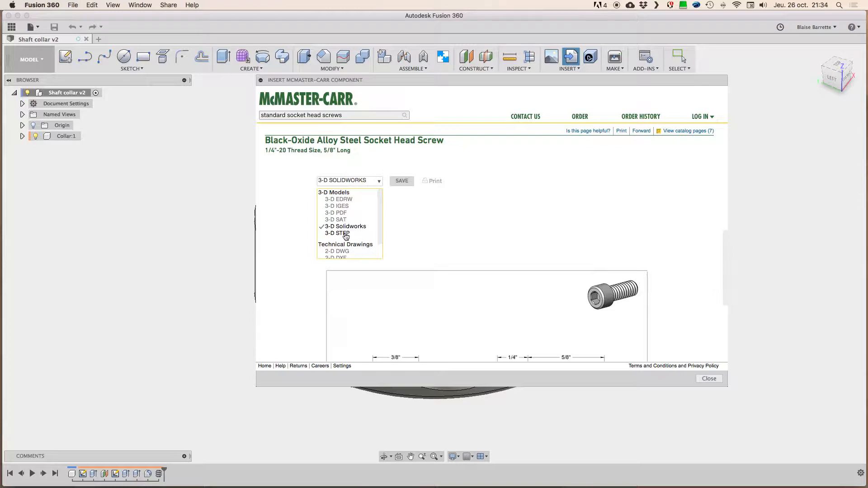
{"action": "left_click", "coordinate": [346, 233]}
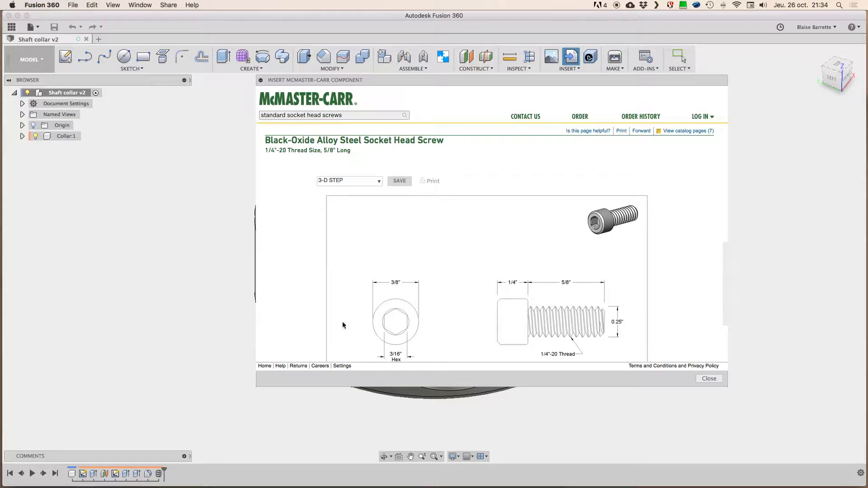
{"action": "scroll", "coordinate": [719, 271], "scroll_direction": "down", "scroll_amount": 2}
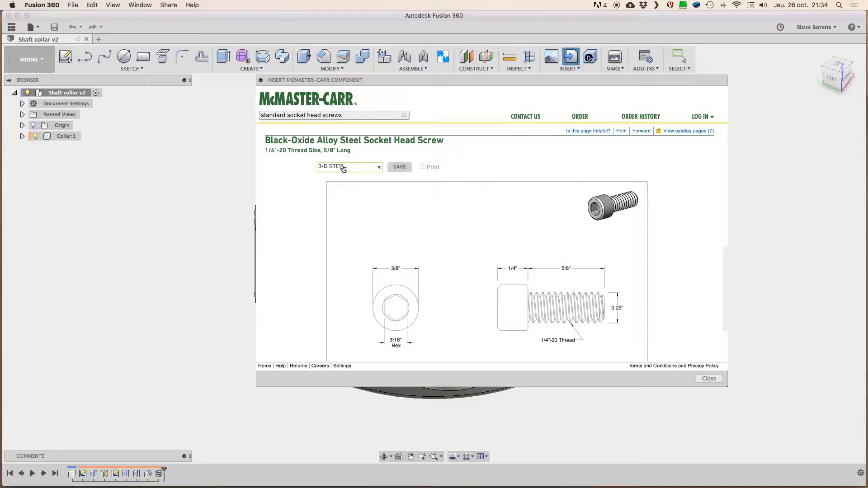
{"action": "left_click", "coordinate": [399, 168]}
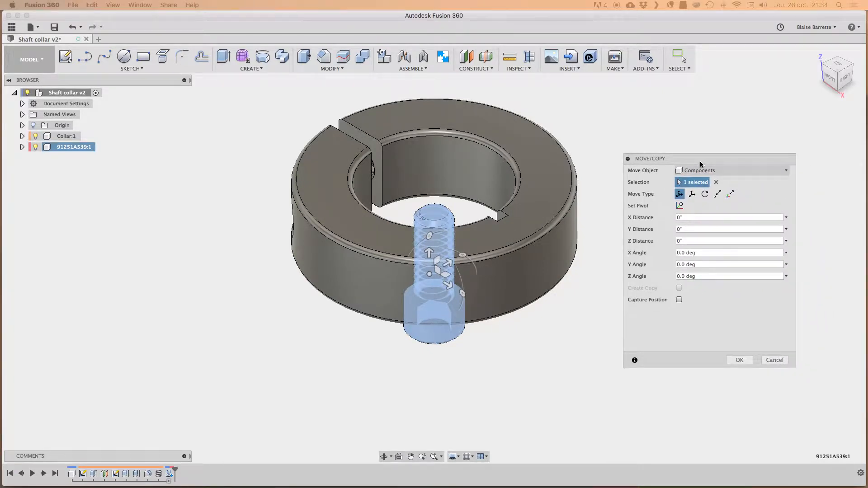
Step: Move the inserted screw, including about 25/64" along Z, and rotate it -90 degrees about the Y axis
{"action": "left_click_drag", "start_coordinate": [715, 161], "coordinate": [706, 146]}
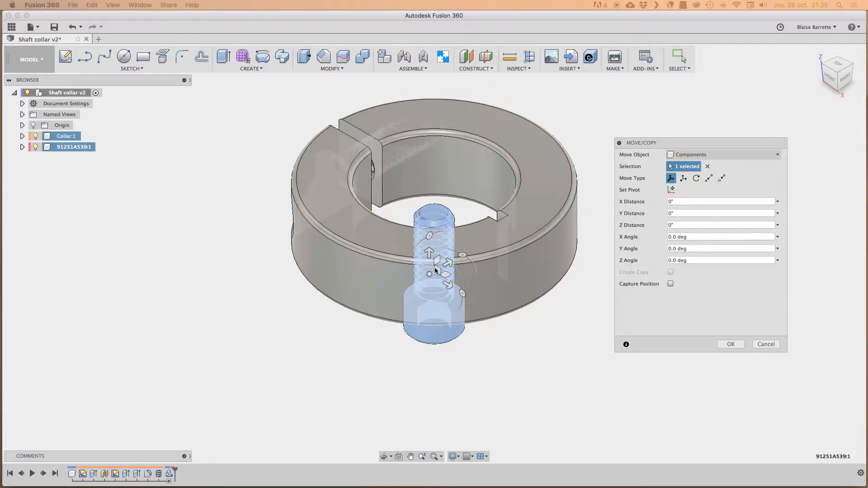
{"action": "left_click_drag", "start_coordinate": [674, 145], "coordinate": [666, 129]}
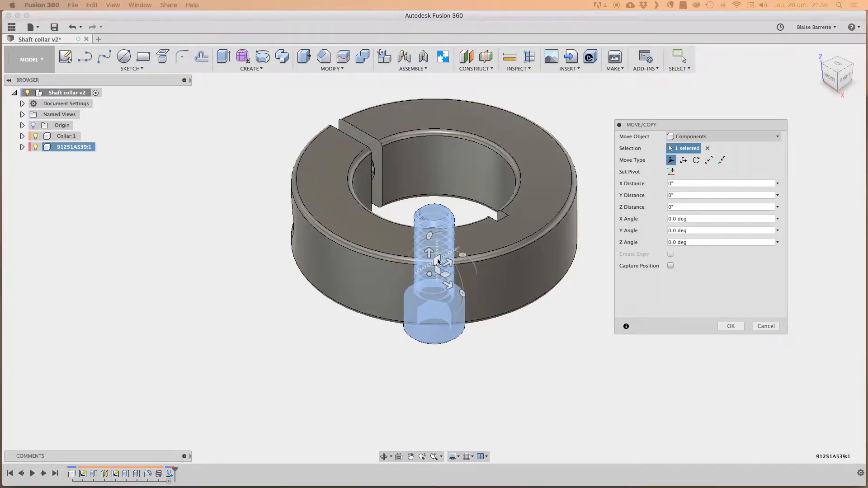
{"action": "left_click_drag", "start_coordinate": [437, 259], "coordinate": [376, 221]}
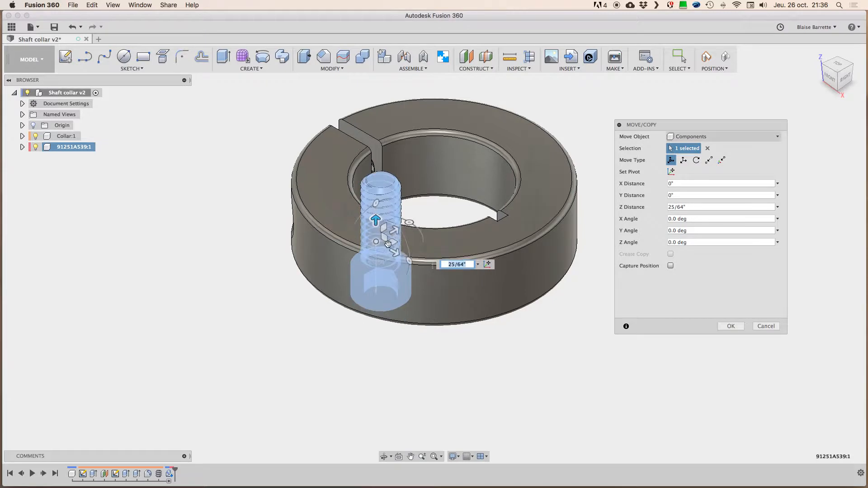
{"action": "left_click_drag", "start_coordinate": [394, 254], "coordinate": [416, 211]}
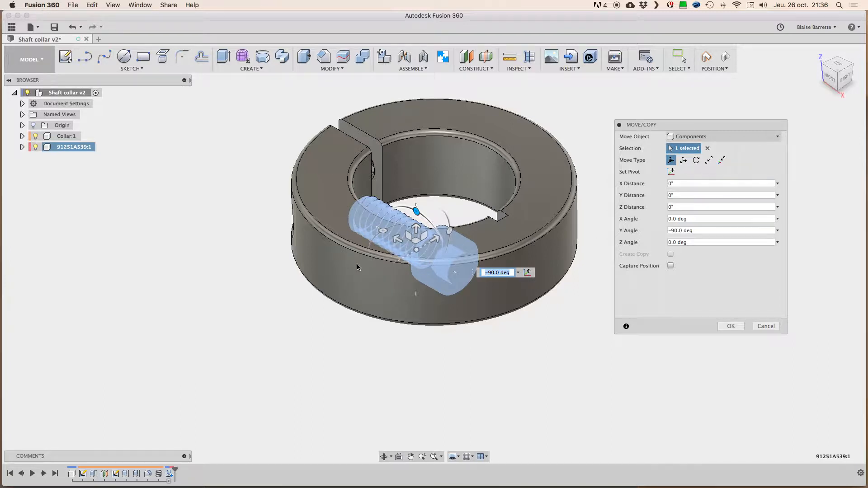
Step: Move the screw about 23/32" along Z toward the collar's recessed screw hole and rotate it 270 degrees about the X axis
{"action": "middle_click_drag", "start_coordinate": [345, 270], "coordinate": [345, 274], "text": "shift"}
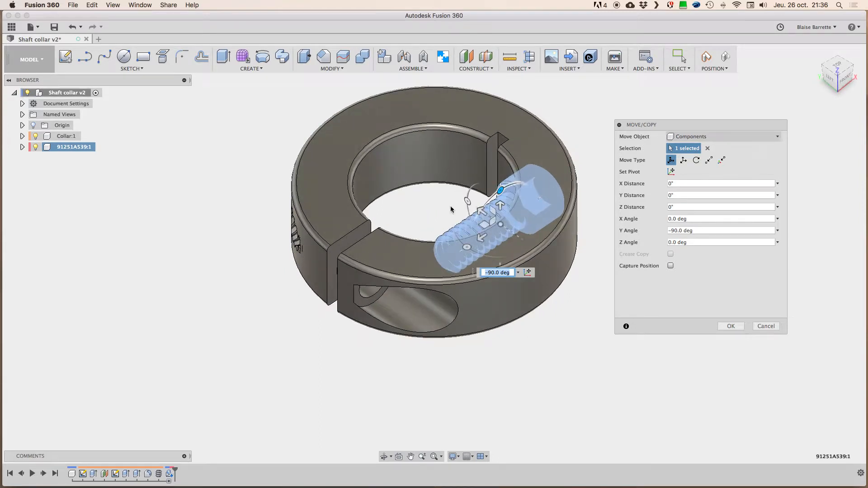
{"action": "left_click_drag", "start_coordinate": [488, 228], "coordinate": [399, 292]}
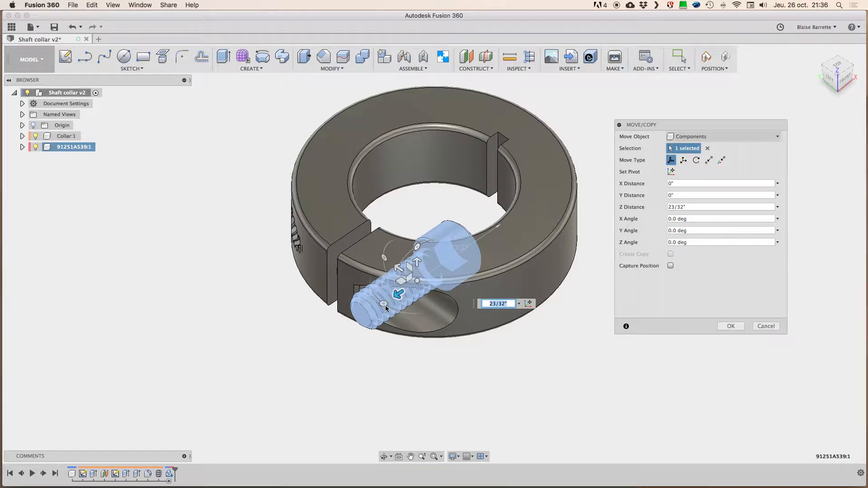
{"action": "left_click_drag", "start_coordinate": [386, 307], "coordinate": [377, 269]}
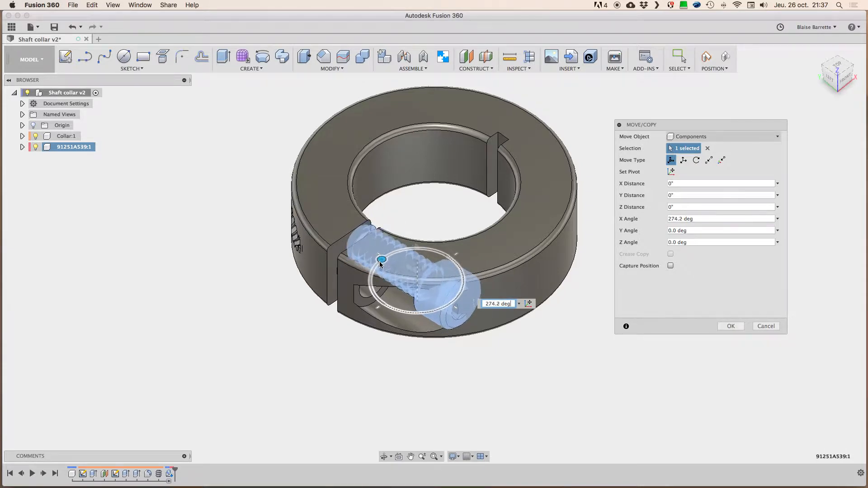
{"action": "left_click_drag", "start_coordinate": [382, 262], "coordinate": [442, 258]}
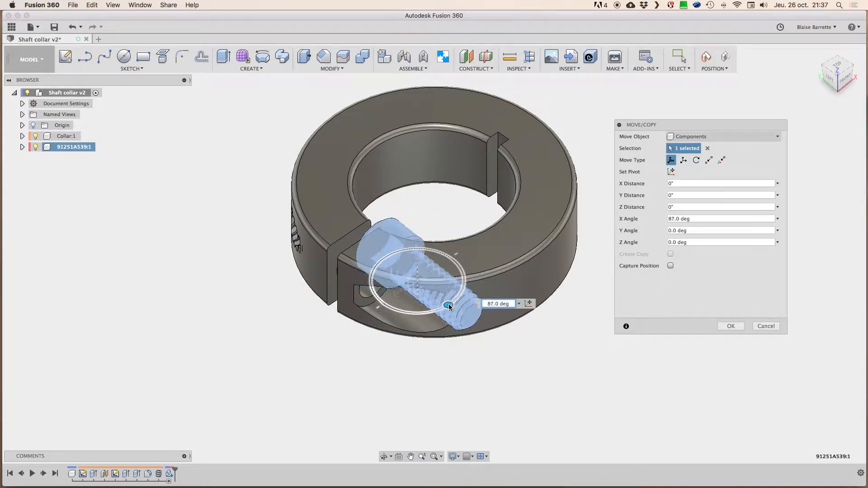
{"action": "left_click_drag", "start_coordinate": [449, 308], "coordinate": [404, 291]}
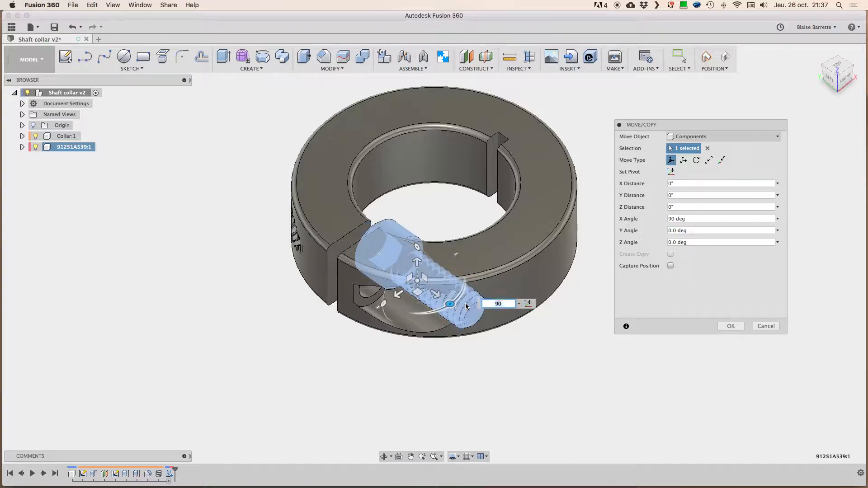
{"action": "left_click_drag", "start_coordinate": [450, 304], "coordinate": [380, 259]}
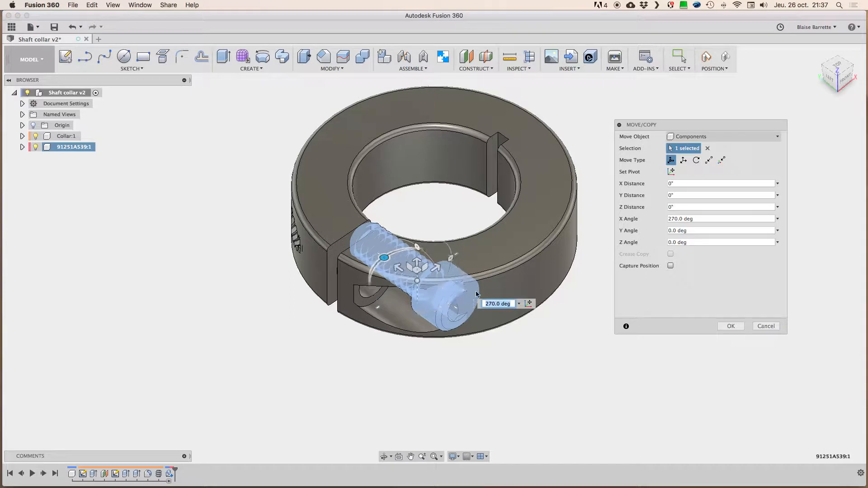
Step: Move the screw about -25/32" along Z so it sits outside the collar's recessed hole, and accept the move
{"action": "left_click_drag", "start_coordinate": [451, 259], "coordinate": [450, 356]}
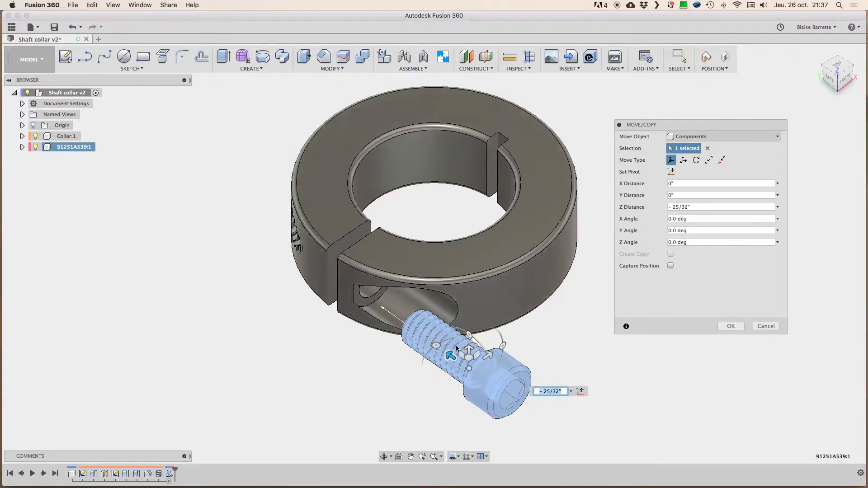
{"action": "scroll", "coordinate": [404, 364], "scroll_direction": "down", "scroll_amount": 10, "text": "shift"}
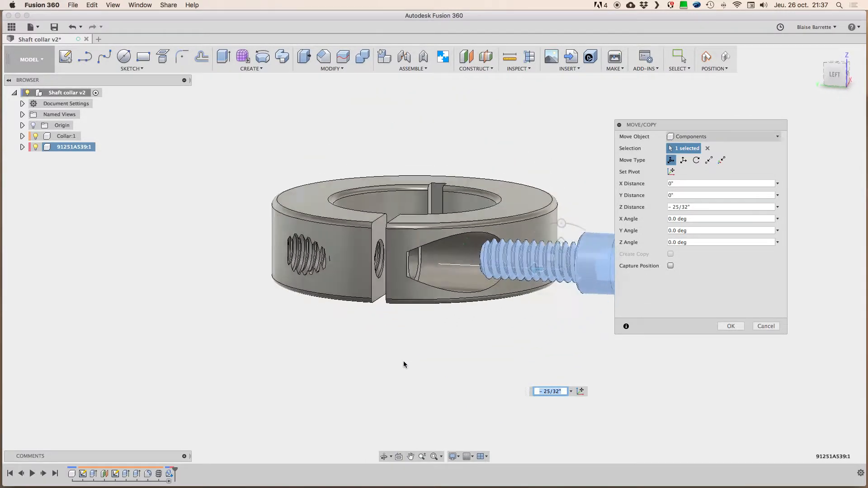
{"action": "scroll", "coordinate": [404, 362], "scroll_direction": "up", "scroll_amount": 10, "text": "shift"}
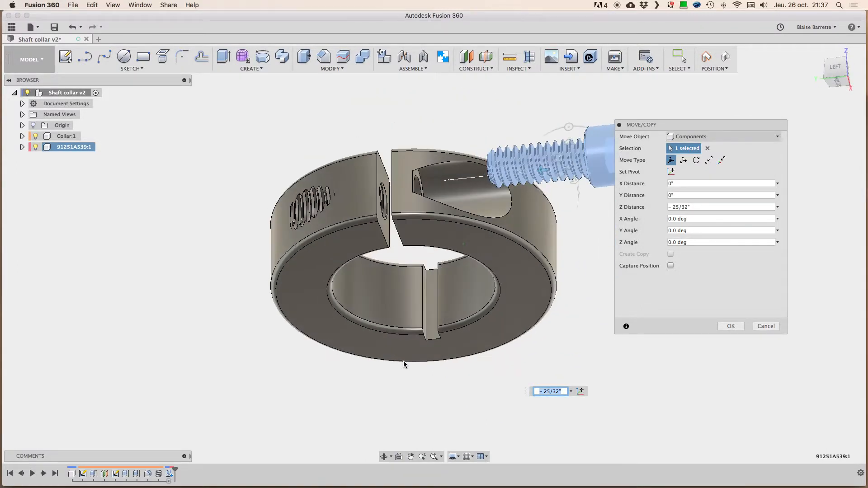
{"action": "scroll", "coordinate": [404, 365], "scroll_direction": "down", "scroll_amount": 10, "text": "shift"}
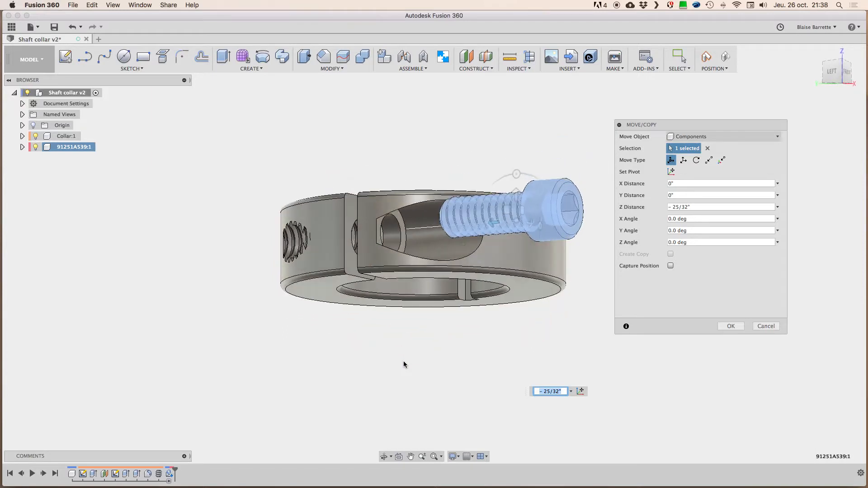
{"action": "scroll", "coordinate": [404, 364], "scroll_direction": "down", "scroll_amount": 10, "text": "shift"}
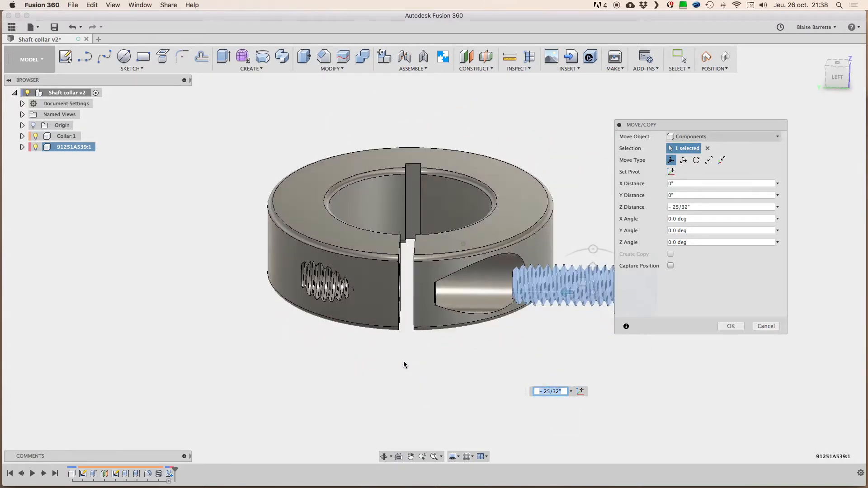
{"action": "scroll", "coordinate": [404, 364], "scroll_direction": "up", "scroll_amount": 5, "text": "shift"}
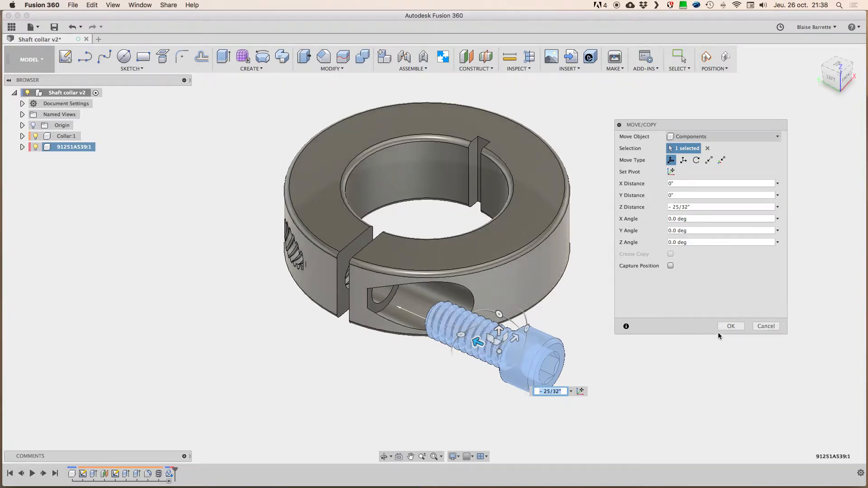
{"action": "left_click", "coordinate": [732, 326]}
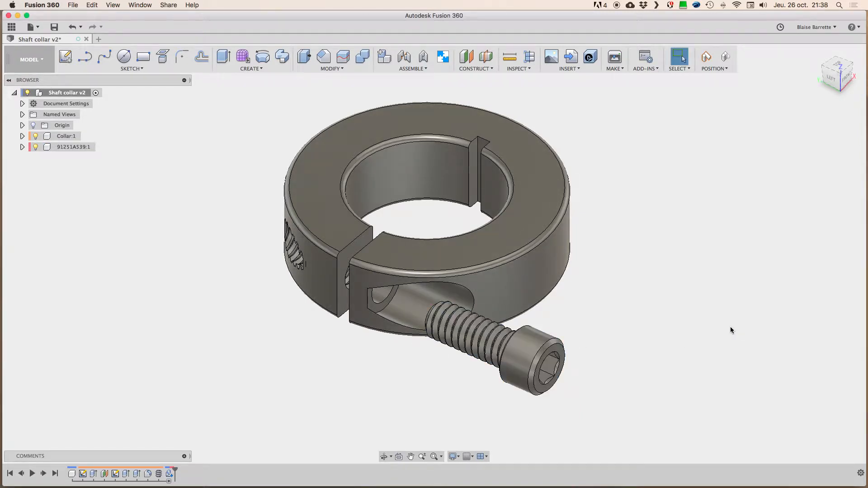
Step: Freely reposition the screw beside the collar, clear of the recessed hole, with its threaded end facing the collar
{"action": "middle_click_drag", "start_coordinate": [584, 289], "coordinate": [584, 290], "text": "shift"}
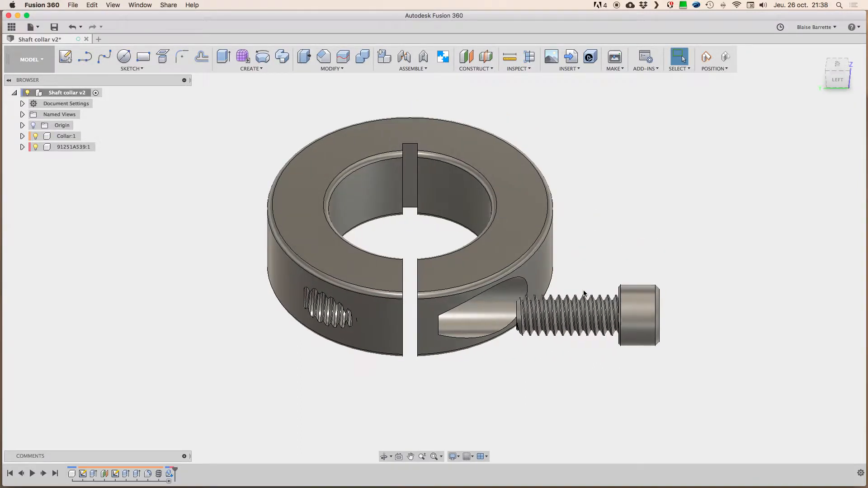
{"action": "middle_click_drag", "start_coordinate": [674, 242], "coordinate": [674, 241], "text": "shift"}
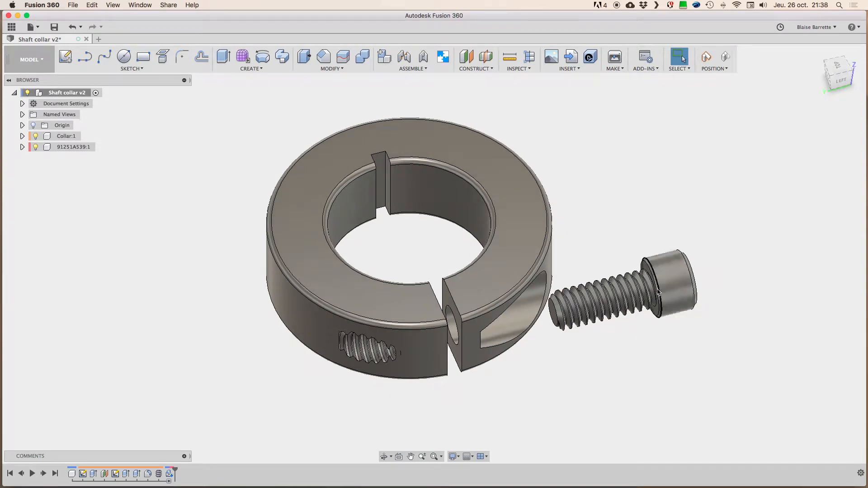
{"action": "left_click_drag", "start_coordinate": [669, 274], "coordinate": [678, 298]}
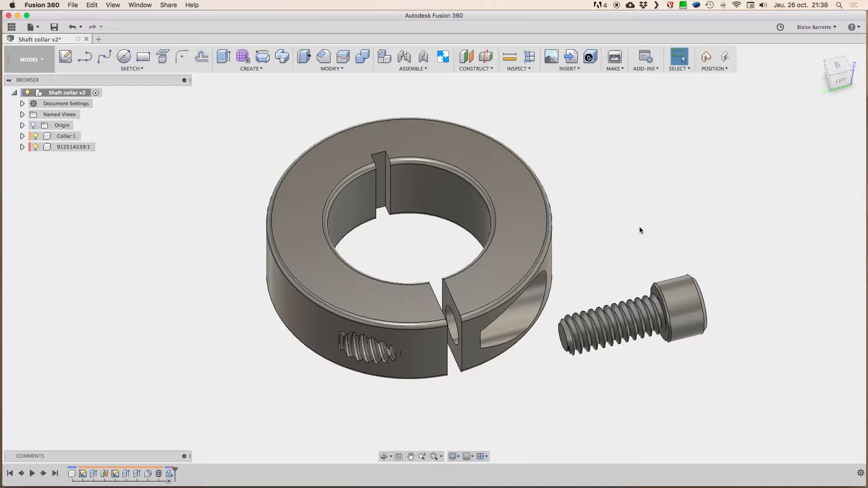
{"action": "mouse_move", "coordinate": [681, 302]}
{"action": "left_mouse_down"}
{"action": "mouse_move", "coordinate": [666, 254]}
{"action": "mouse_move", "coordinate": [674, 330]}
{"action": "mouse_move", "coordinate": [668, 290]}
{"action": "mouse_move", "coordinate": [678, 283]}
{"action": "mouse_move", "coordinate": [673, 276]}
{"action": "mouse_move", "coordinate": [676, 319]}
{"action": "mouse_move", "coordinate": [664, 274]}
{"action": "mouse_move", "coordinate": [668, 292]}
{"action": "left_mouse_up"}
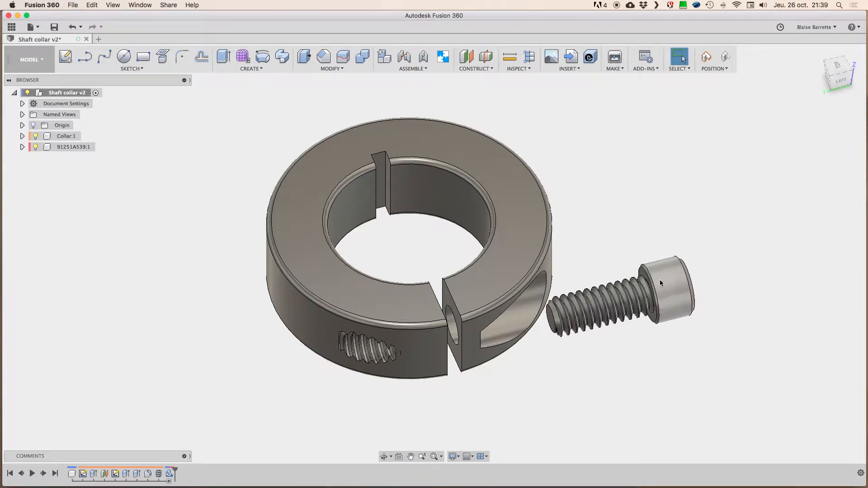
{"action": "left_click_drag", "start_coordinate": [664, 283], "coordinate": [685, 286]}
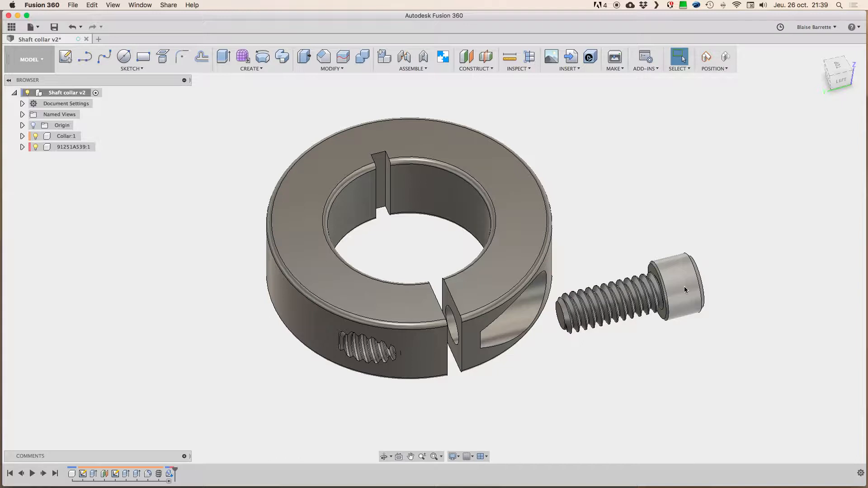
{"action": "left_click_drag", "start_coordinate": [685, 296], "coordinate": [704, 279]}
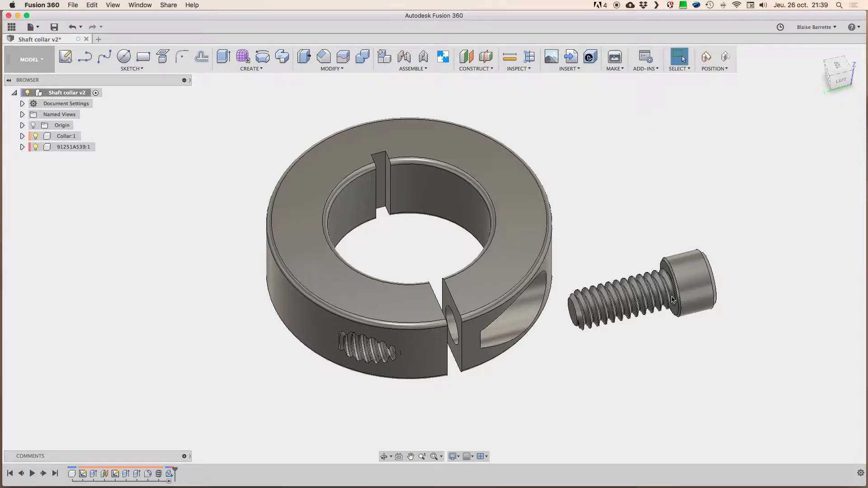
{"action": "mouse_move", "coordinate": [684, 278]}
{"action": "left_mouse_down"}
{"action": "mouse_move", "coordinate": [674, 263]}
{"action": "mouse_move", "coordinate": [688, 268]}
{"action": "left_mouse_up"}
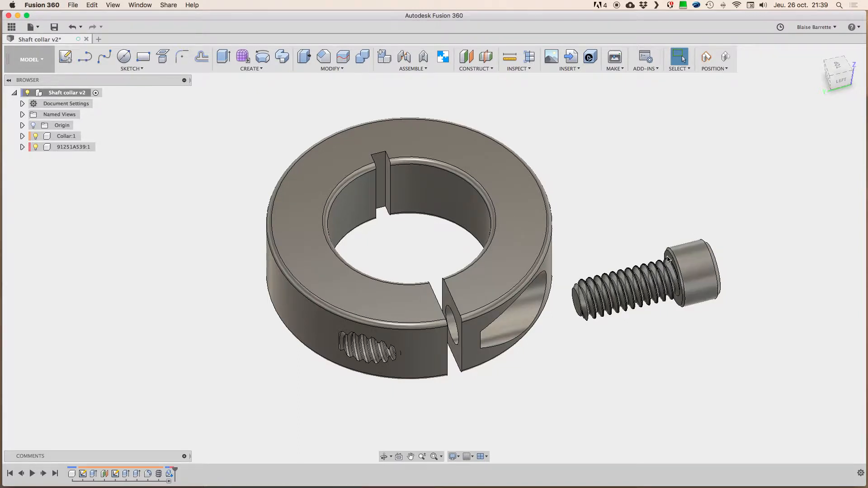
Step: Capture the screw's current position in the design history, and roll the history back before the capture and forward again to check it
{"action": "left_click", "coordinate": [705, 60]}
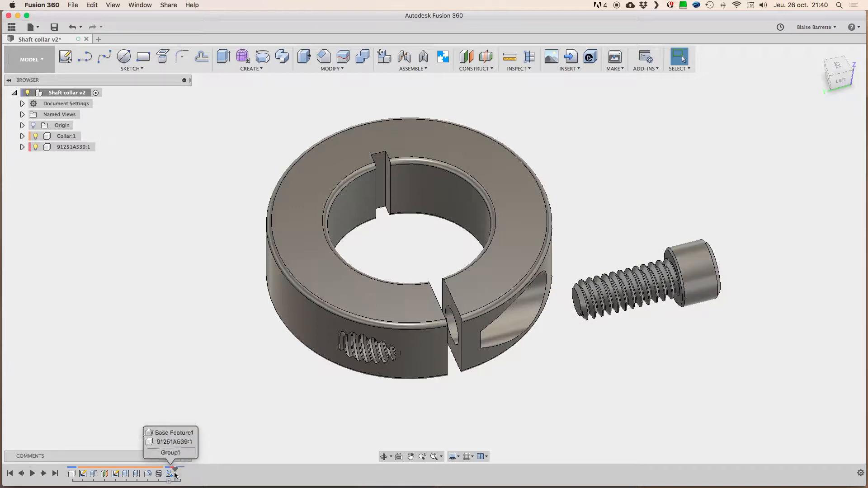
{"action": "left_click_drag", "start_coordinate": [175, 475], "coordinate": [175, 473]}
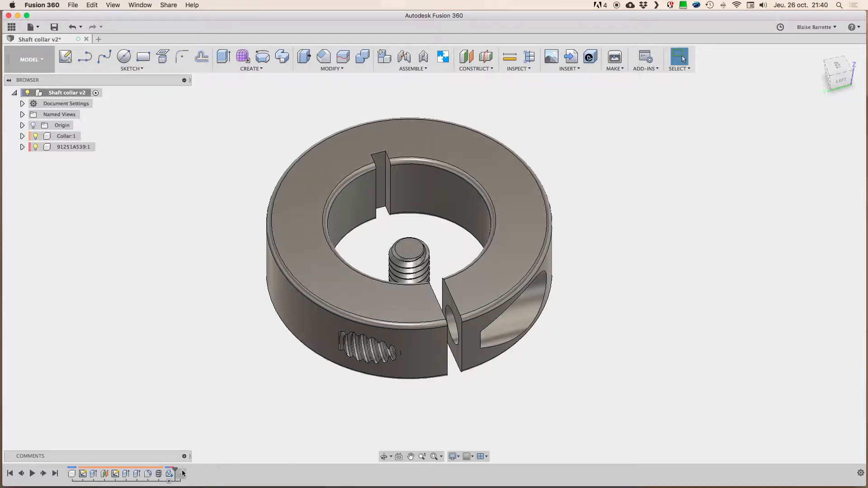
{"action": "left_click_drag", "start_coordinate": [175, 471], "coordinate": [185, 472]}
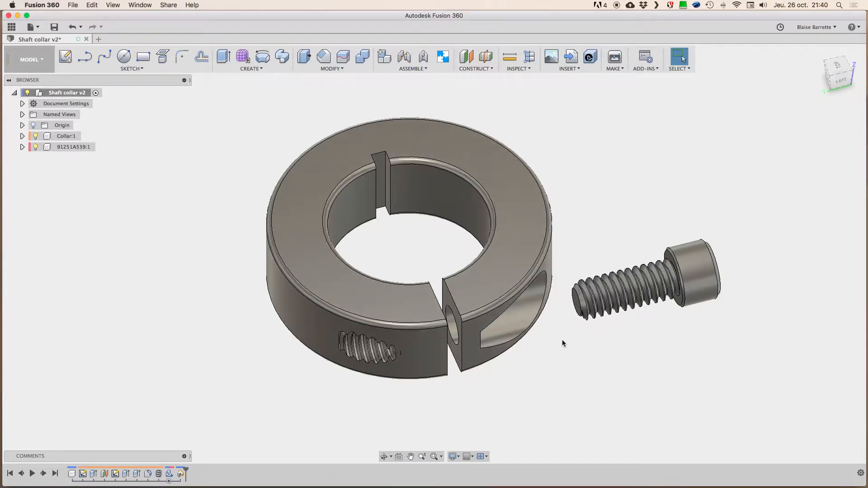
Step: Start a Joint and move its settings clear of the collar and screw
{"action": "left_click", "coordinate": [408, 68]}
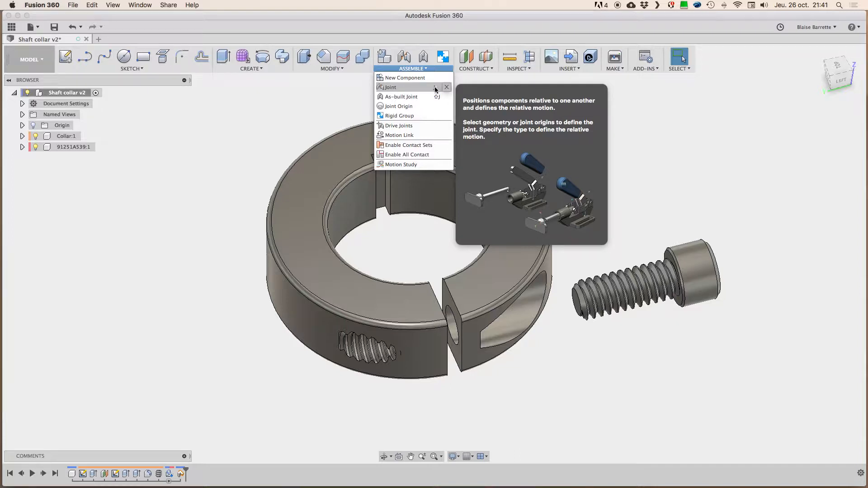
{"action": "left_click", "coordinate": [411, 88]}
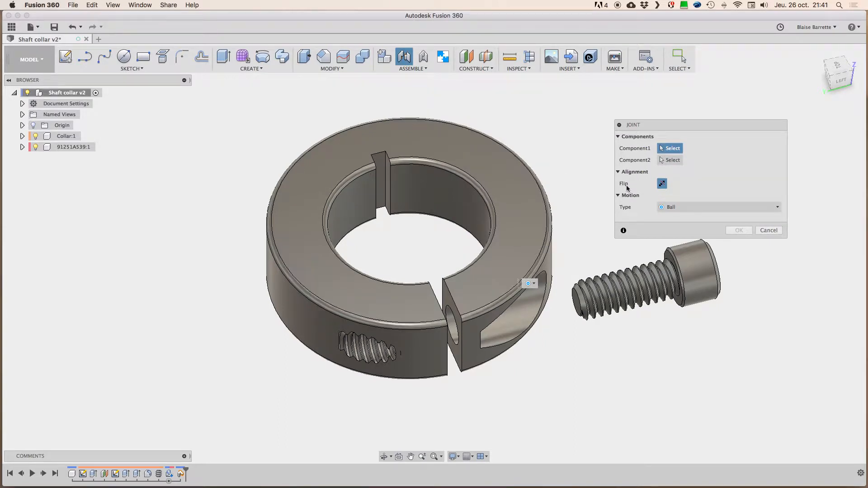
{"action": "left_click_drag", "start_coordinate": [679, 124], "coordinate": [728, 86]}
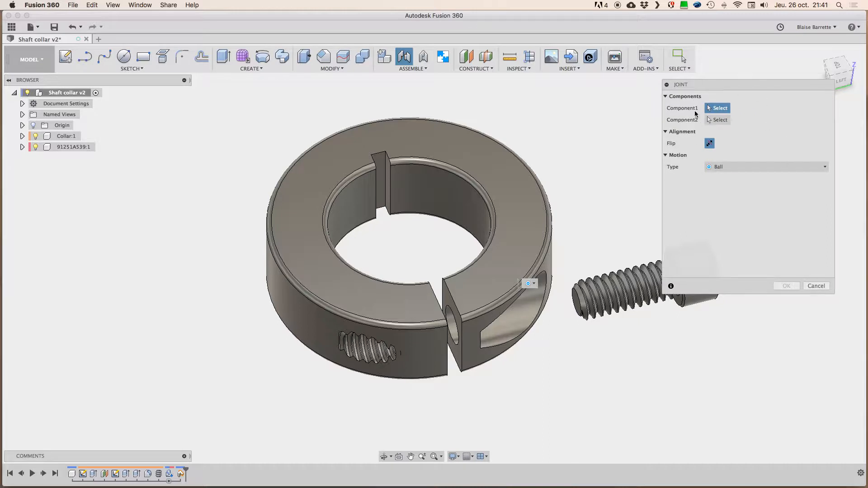
{"action": "left_click_drag", "start_coordinate": [723, 87], "coordinate": [727, 94]}
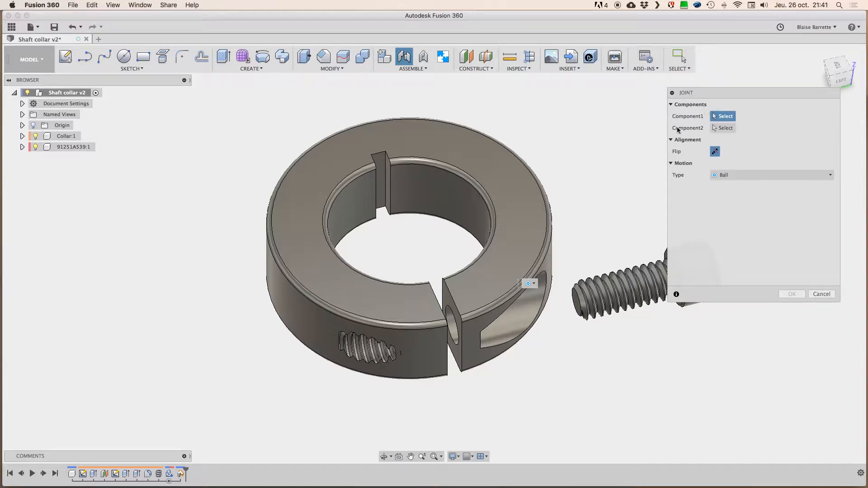
Step: Examine the candidate joint locations on the screw's thread and head, and inspect the collar's recessed hole
{"action": "scroll", "coordinate": [616, 200], "scroll_direction": "right", "scroll_amount": 5}
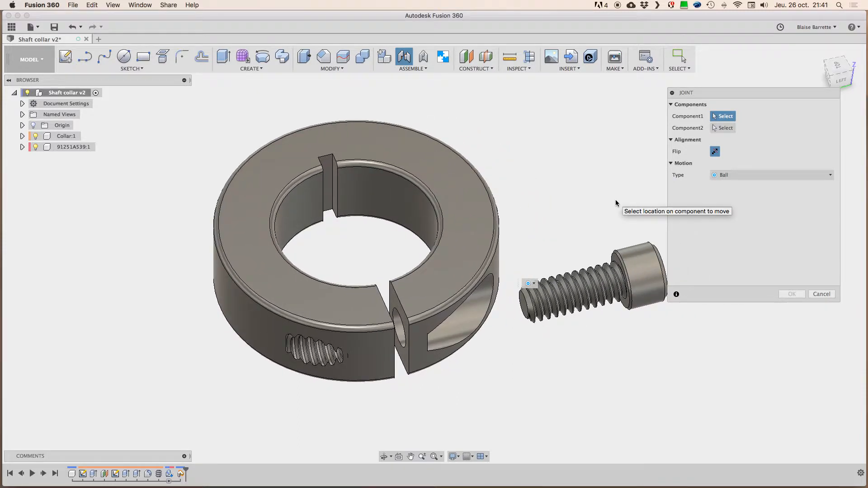
{"action": "scroll", "coordinate": [558, 225], "scroll_direction": "left", "scroll_amount": 4, "text": "shift"}
{"action": "scroll", "coordinate": [557, 225], "scroll_direction": "down", "scroll_amount": 3, "text": "shift"}
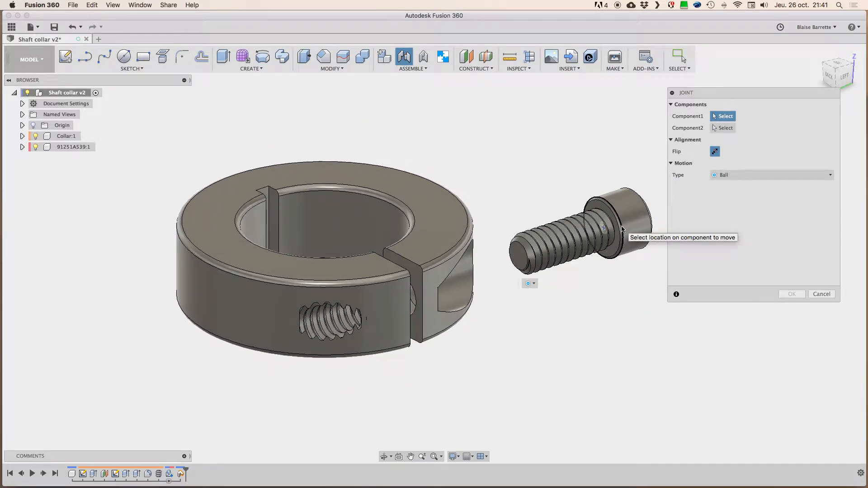
{"action": "scroll", "coordinate": [622, 228], "scroll_direction": "up", "scroll_amount": 10}
{"action": "scroll", "coordinate": [622, 228], "scroll_direction": "down", "scroll_amount": 5}
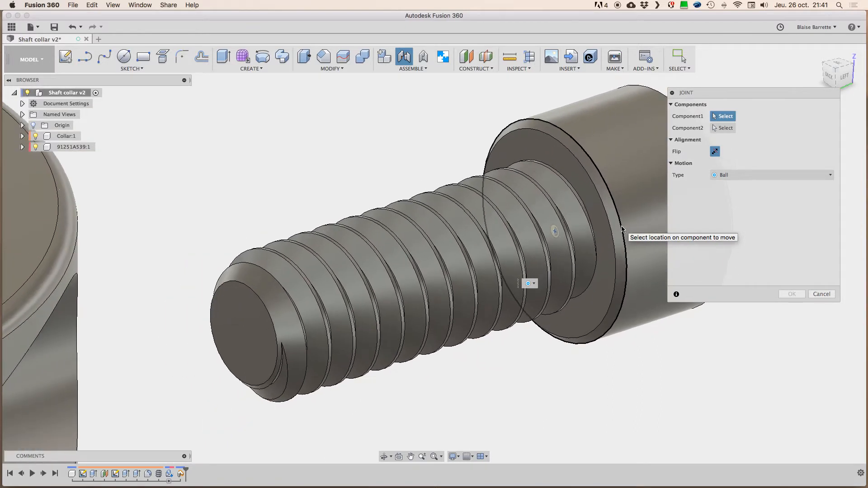
{"action": "scroll", "coordinate": [617, 233], "scroll_direction": "left", "scroll_amount": 4, "text": "shift"}
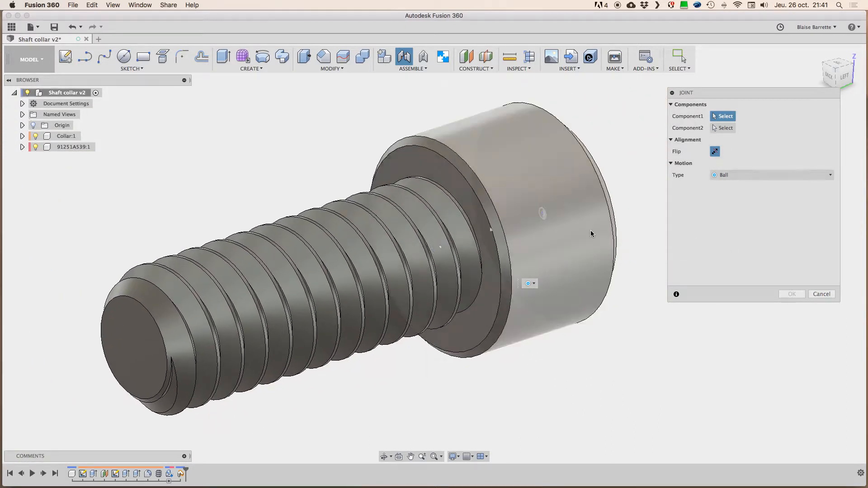
{"action": "scroll", "coordinate": [591, 232], "scroll_direction": "right", "scroll_amount": 10, "text": "shift"}
{"action": "scroll", "coordinate": [607, 201], "scroll_direction": "down", "scroll_amount": 6}
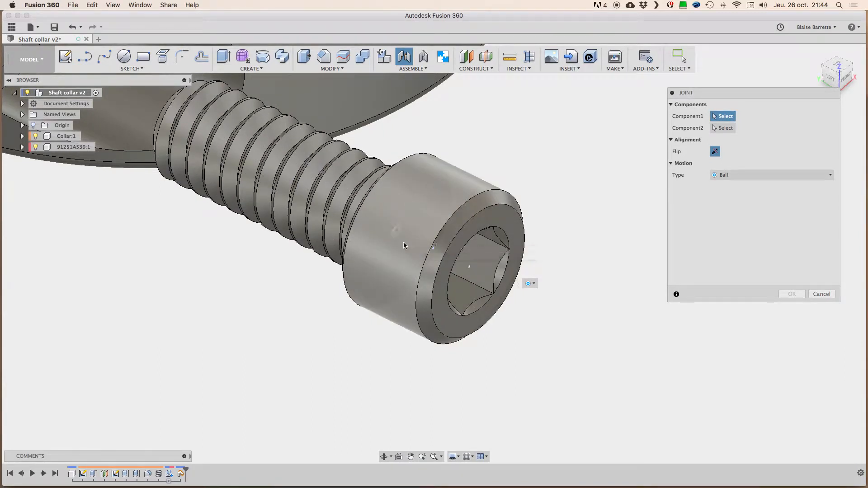
{"action": "scroll", "coordinate": [397, 244], "scroll_direction": "left", "scroll_amount": 10, "text": "shift"}
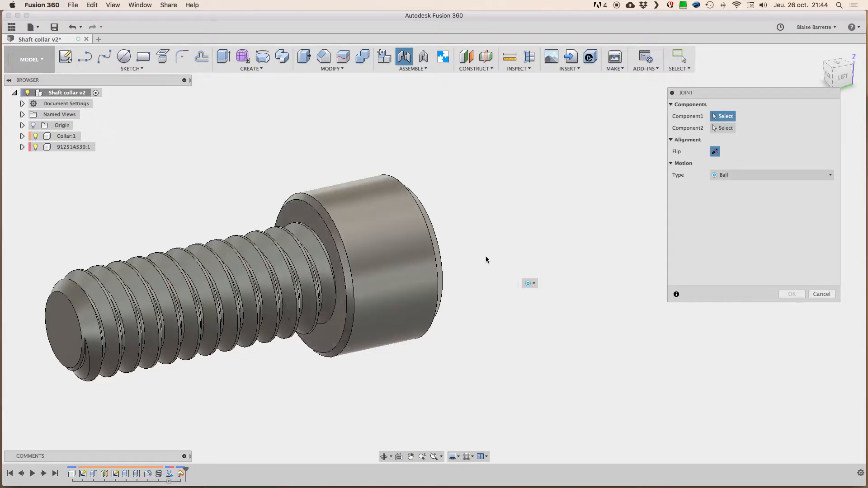
{"action": "scroll", "coordinate": [526, 200], "scroll_direction": "down", "scroll_amount": 3}
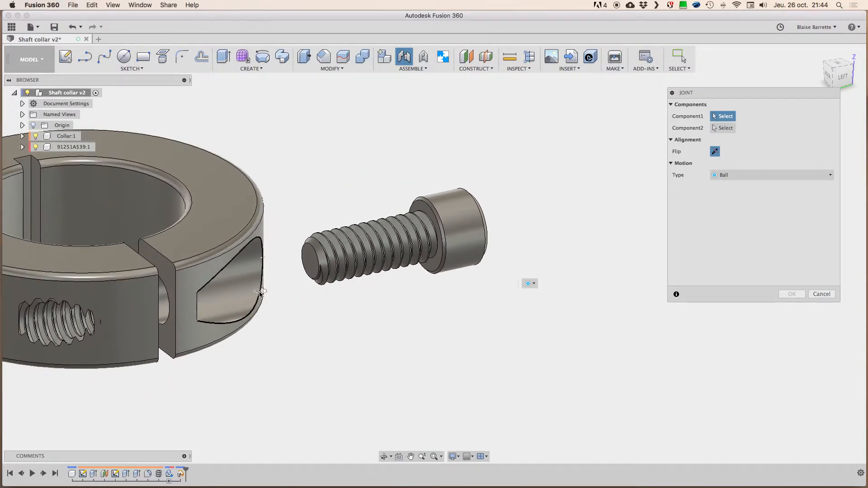
{"action": "middle_click_drag", "start_coordinate": [257, 298], "coordinate": [211, 289], "text": "shift"}
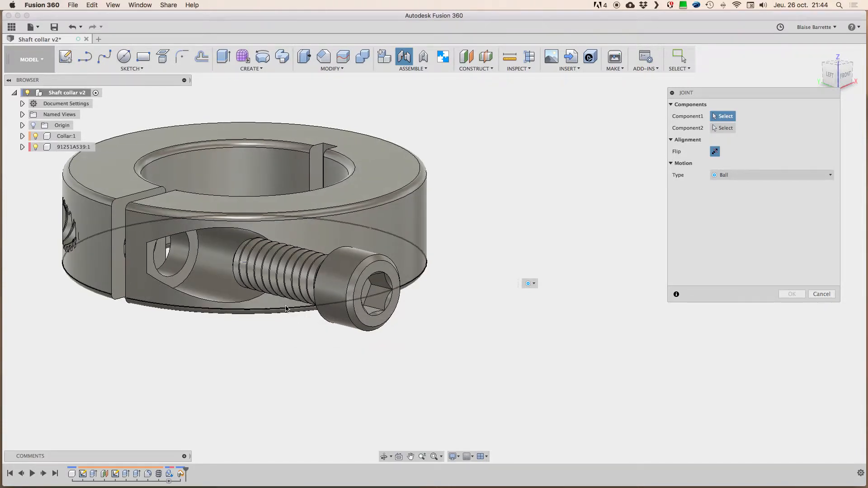
{"action": "middle_click_drag", "start_coordinate": [275, 296], "coordinate": [384, 308], "text": "shift"}
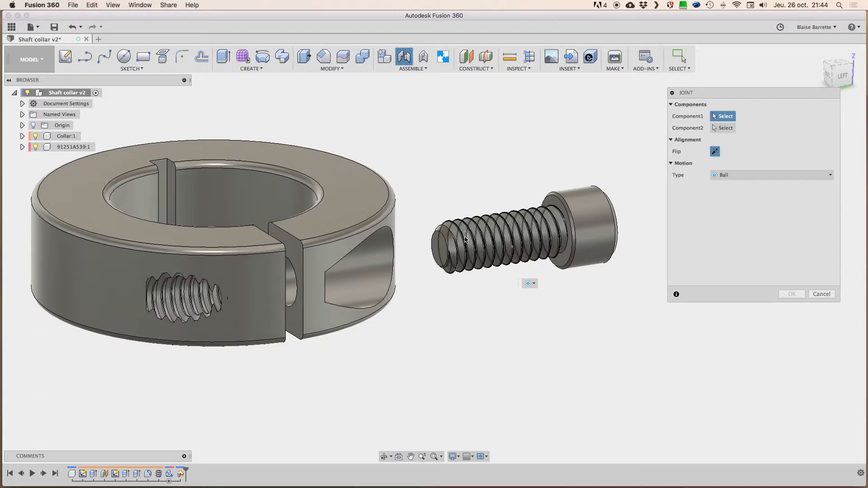
{"action": "scroll", "coordinate": [541, 209], "scroll_direction": "up", "scroll_amount": 5}
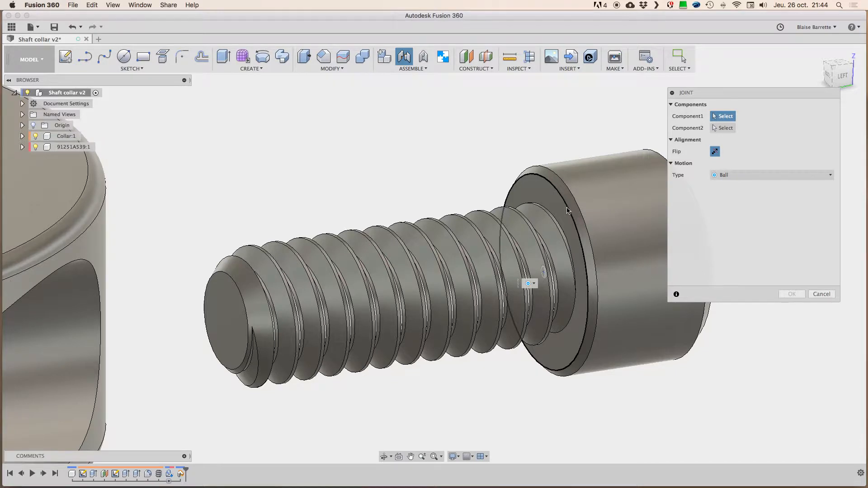
Step: Join the flat underside of the screw head to the circular hole edge on the seat inside the collar's recess
{"action": "left_click", "coordinate": [567, 211]}
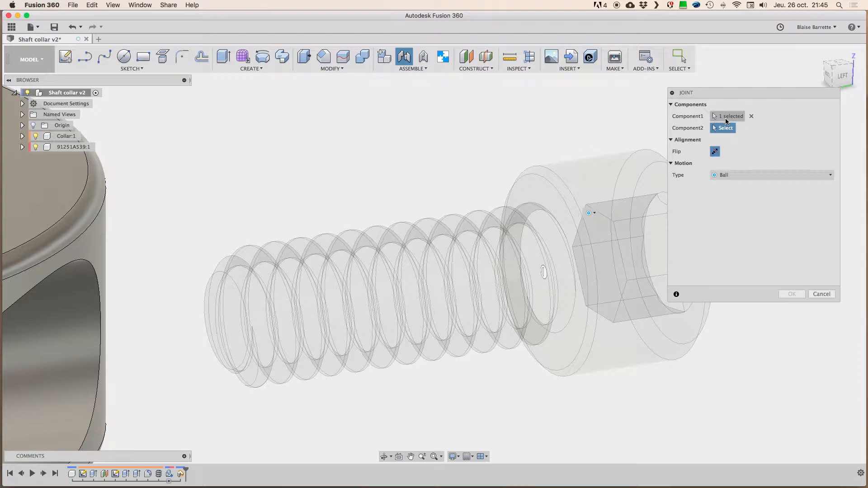
{"action": "left_click", "coordinate": [751, 116]}
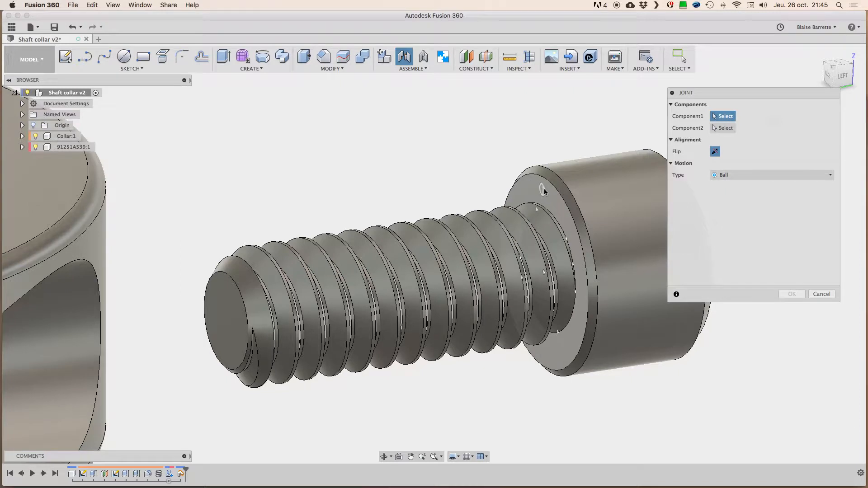
{"action": "left_click", "coordinate": [555, 189]}
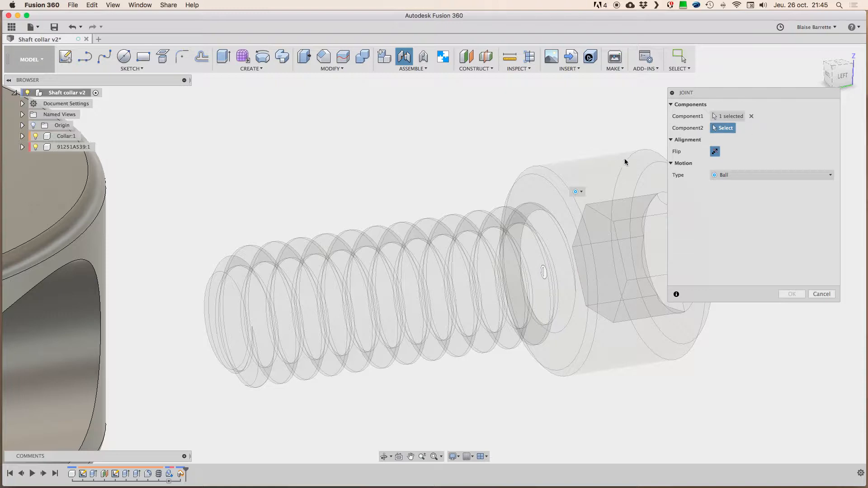
{"action": "middle_click_drag", "start_coordinate": [587, 195], "coordinate": [588, 198], "text": "shift"}
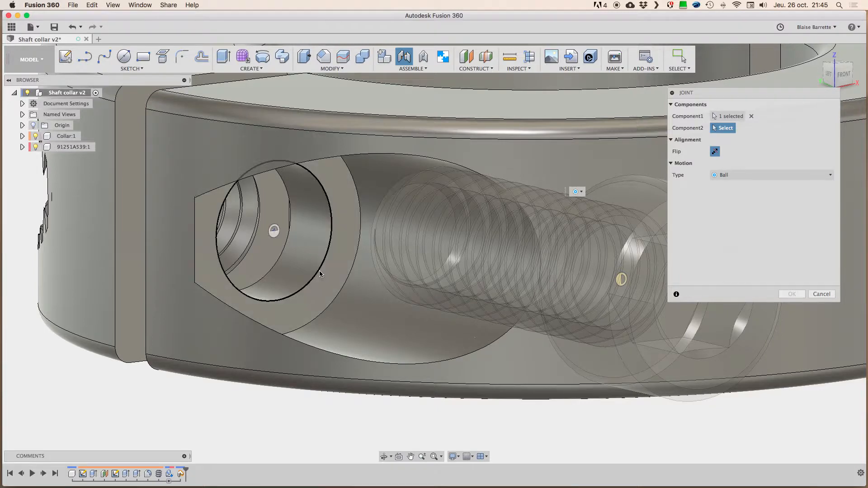
{"action": "left_click", "coordinate": [320, 273]}
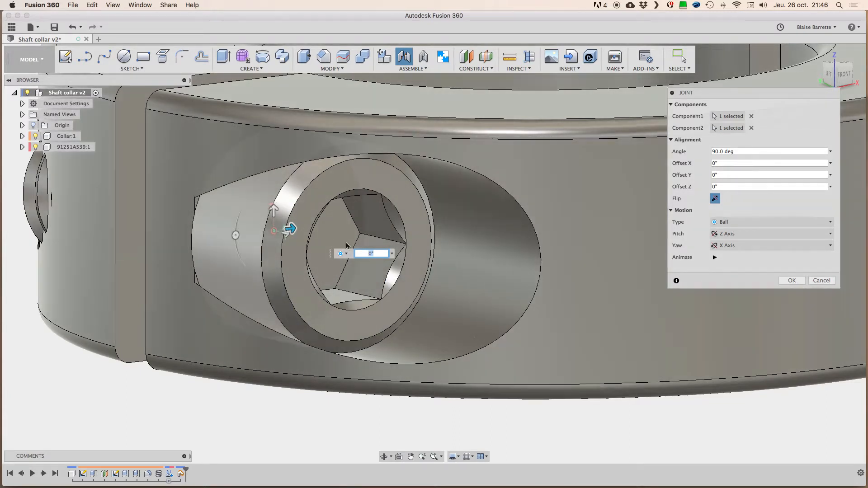
Step: Set the joint's motion type to Rigid and inspect the seated screw
{"action": "left_click", "coordinate": [750, 225]}
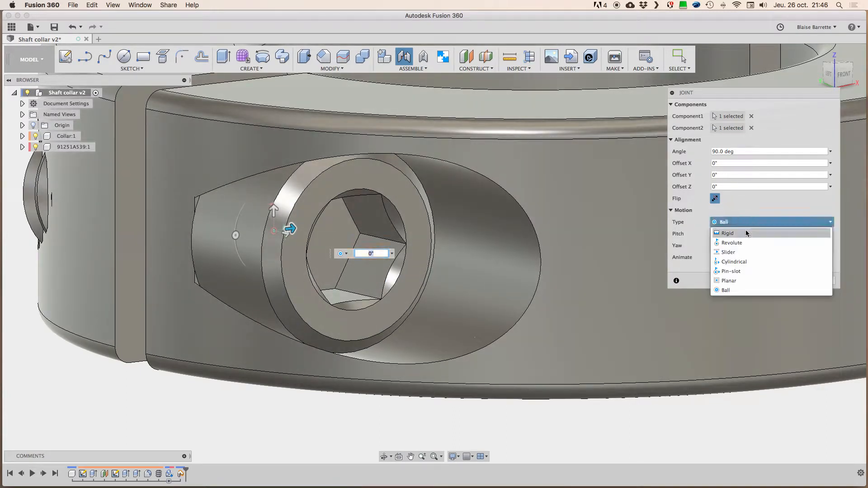
{"action": "left_click", "coordinate": [743, 234]}
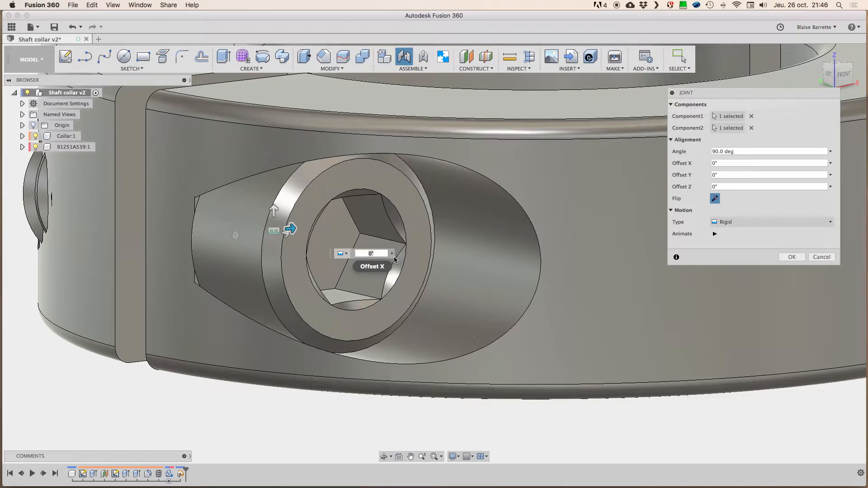
{"action": "middle_click_drag", "start_coordinate": [437, 236], "coordinate": [406, 235], "text": "shift"}
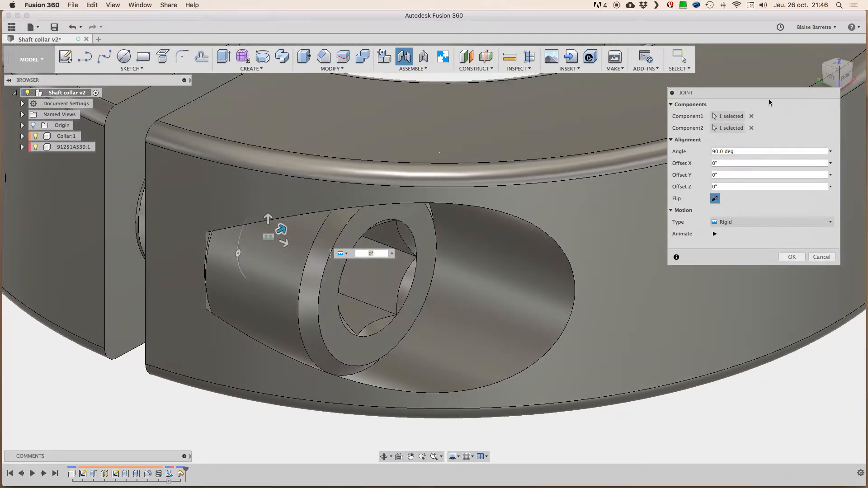
{"action": "left_click_drag", "start_coordinate": [706, 94], "coordinate": [693, 101]}
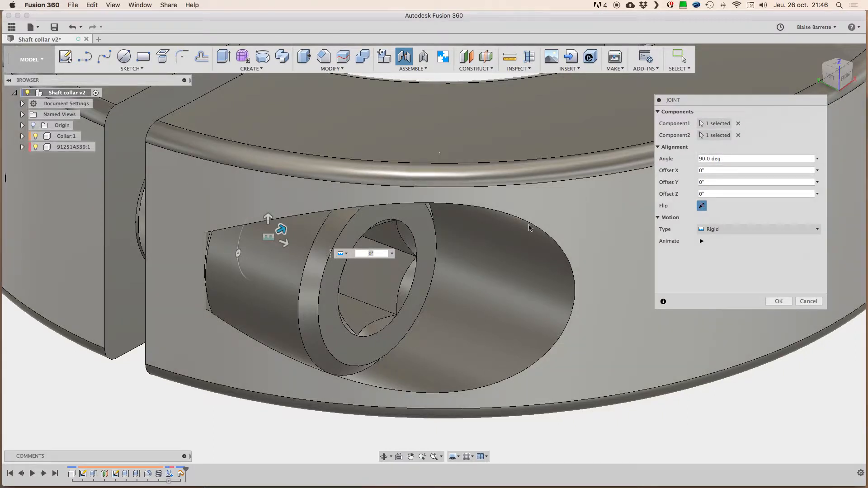
Step: Set the joint's alignment angle to 0 deg, preview the rigid motion, and review the available motion types, keeping Rigid
{"action": "left_click", "coordinate": [706, 158]}
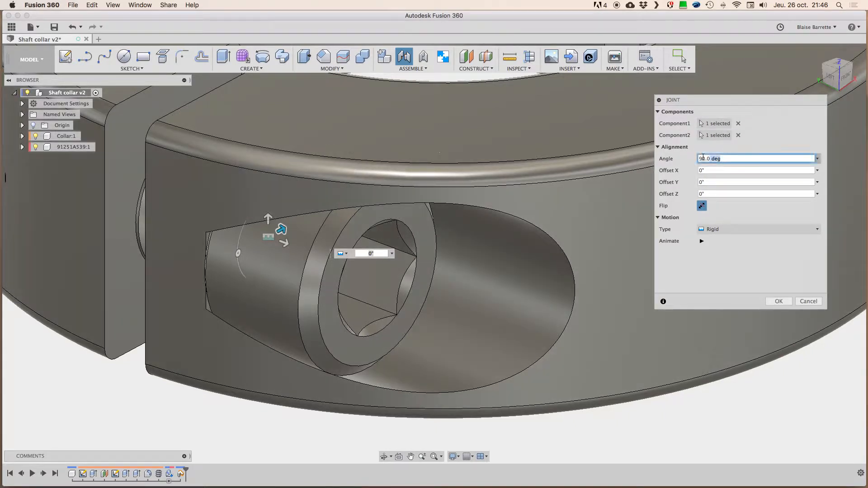
{"action": "type", "text": "0"}
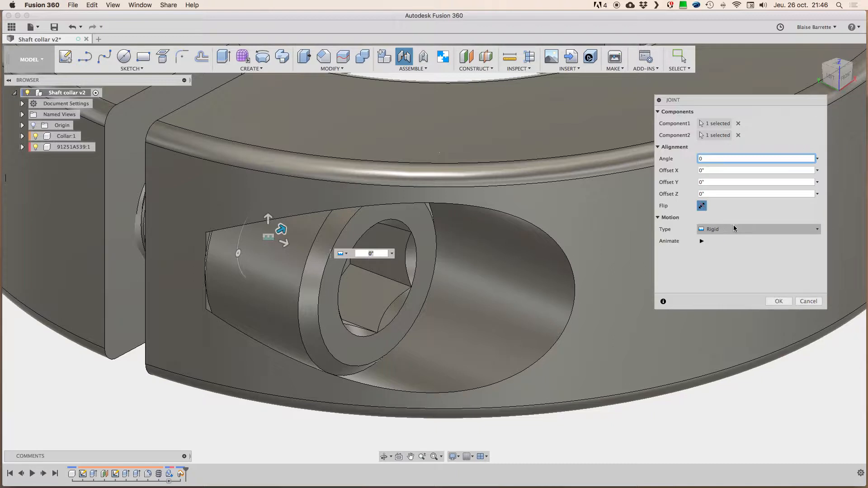
{"action": "left_click", "coordinate": [701, 242]}
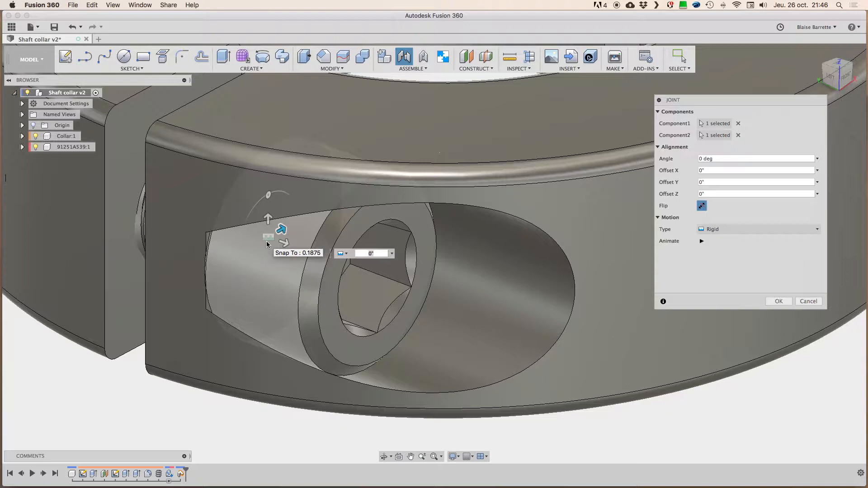
{"action": "left_click", "coordinate": [727, 230]}
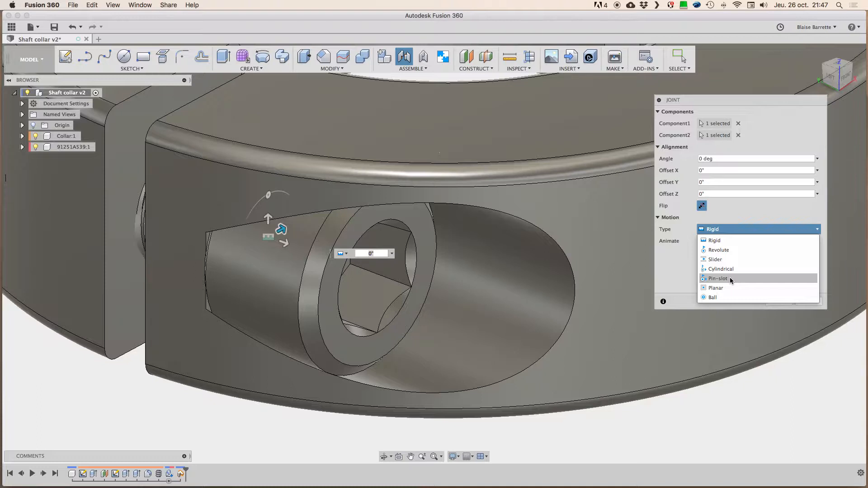
{"action": "left_click", "coordinate": [135, 391]}
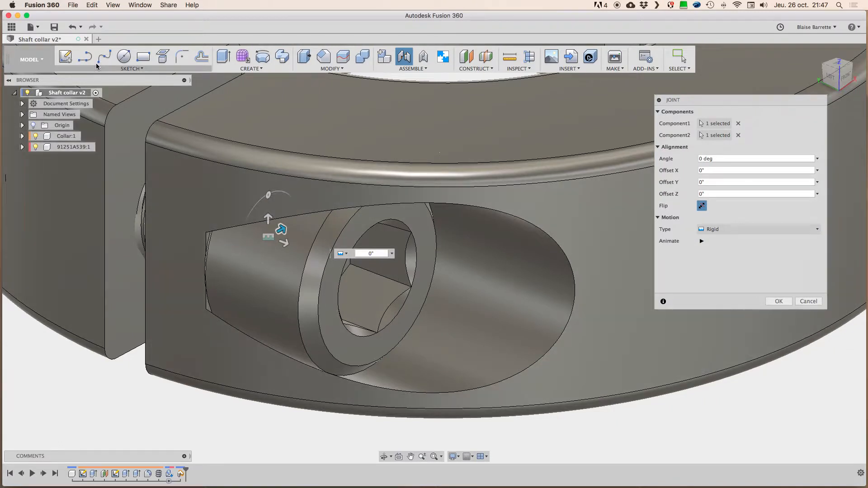
Step: Create a new design and sketch a horizontal center-to-center slot around the origin on the horizontal XY plane
{"action": "left_click", "coordinate": [98, 39]}
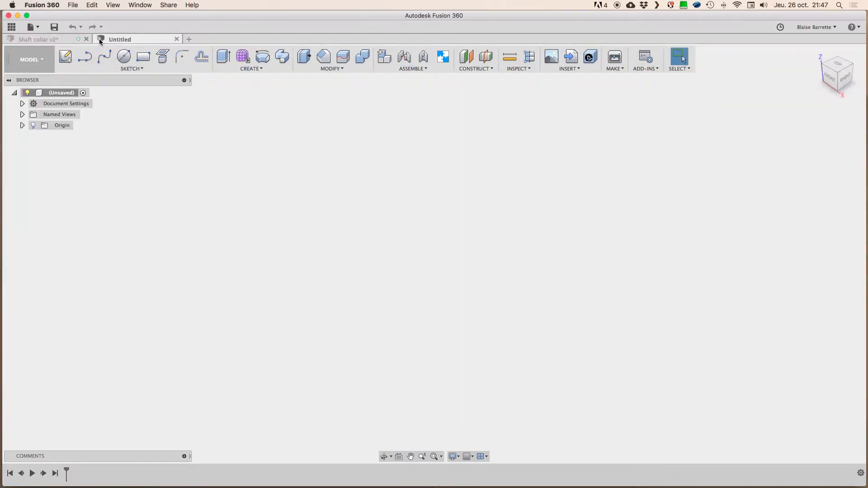
{"action": "left_click", "coordinate": [70, 54]}
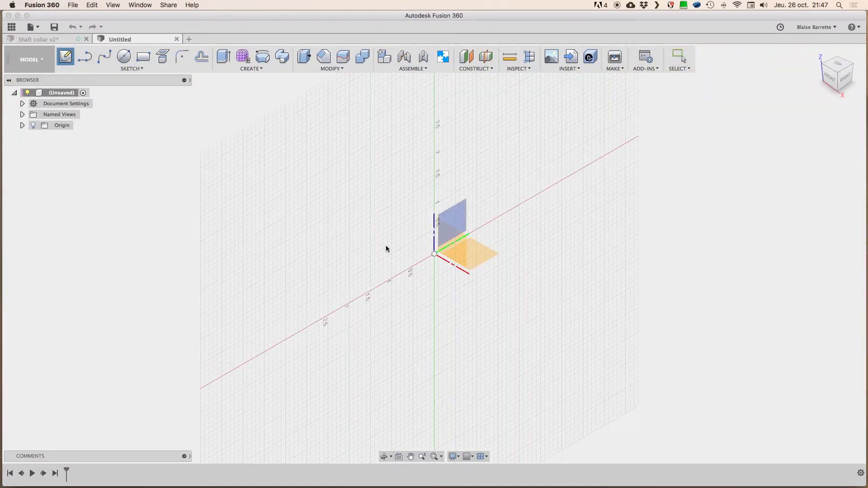
{"action": "left_click", "coordinate": [478, 260]}
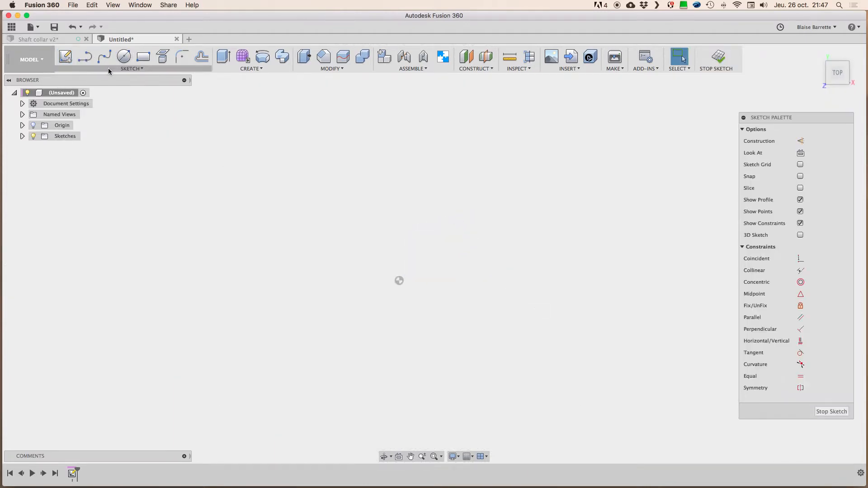
{"action": "left_click", "coordinate": [112, 68]}
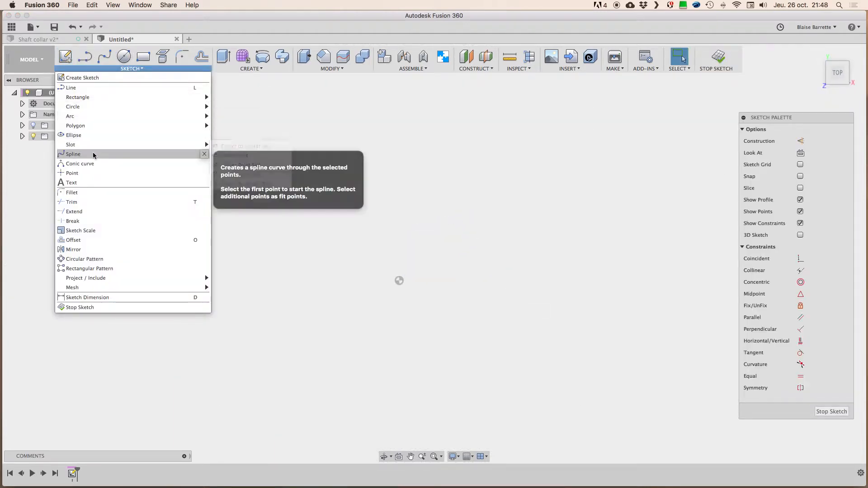
{"action": "mouse_move", "coordinate": [194, 146]}
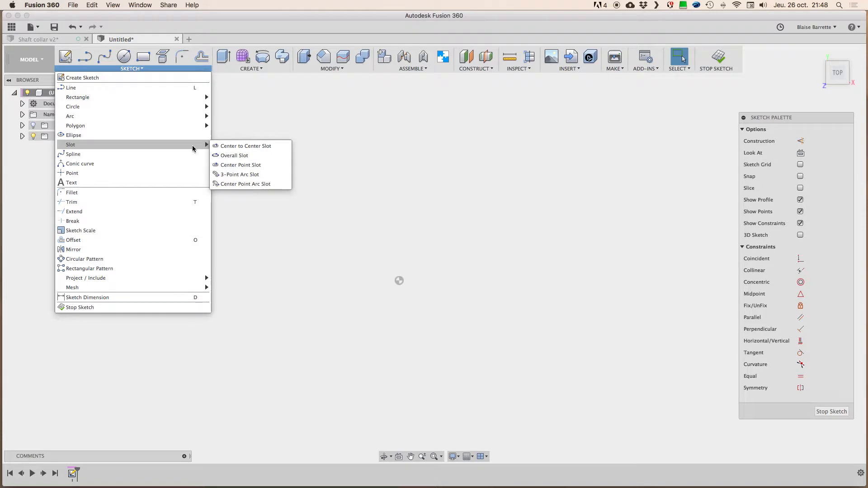
{"action": "left_click", "coordinate": [225, 147]}
{"action": "left_click", "coordinate": [269, 271]}
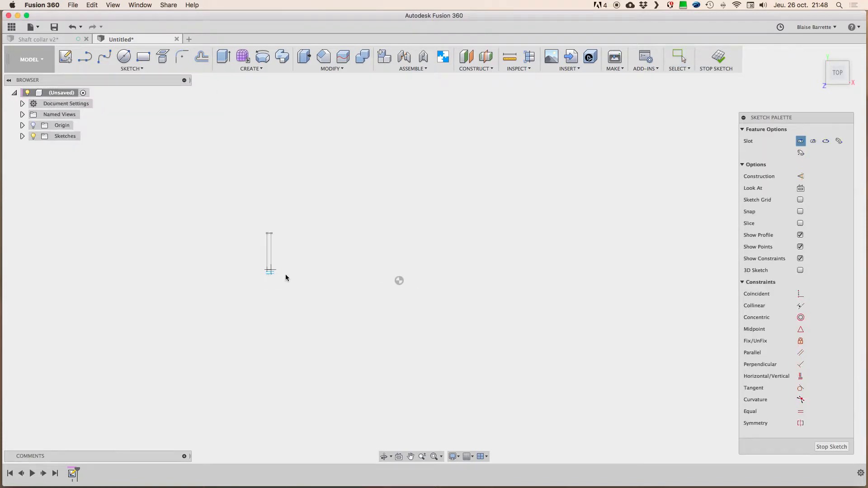
{"action": "left_click", "coordinate": [547, 269]}
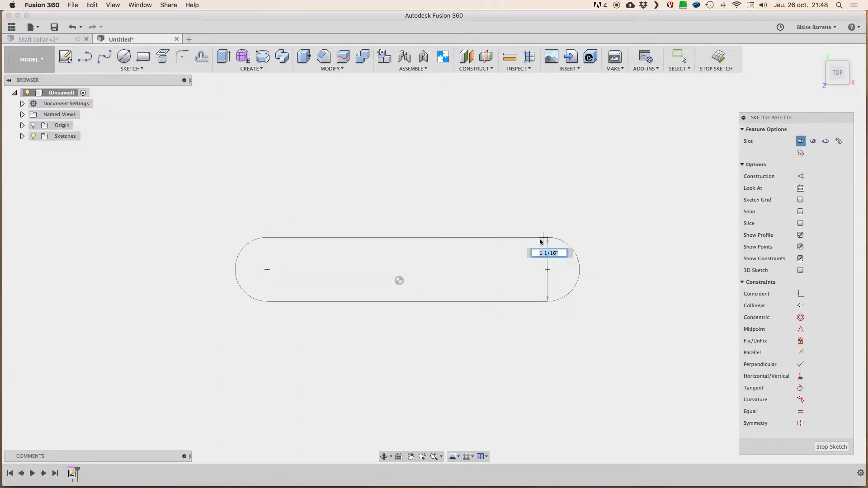
{"action": "left_click", "coordinate": [538, 248]}
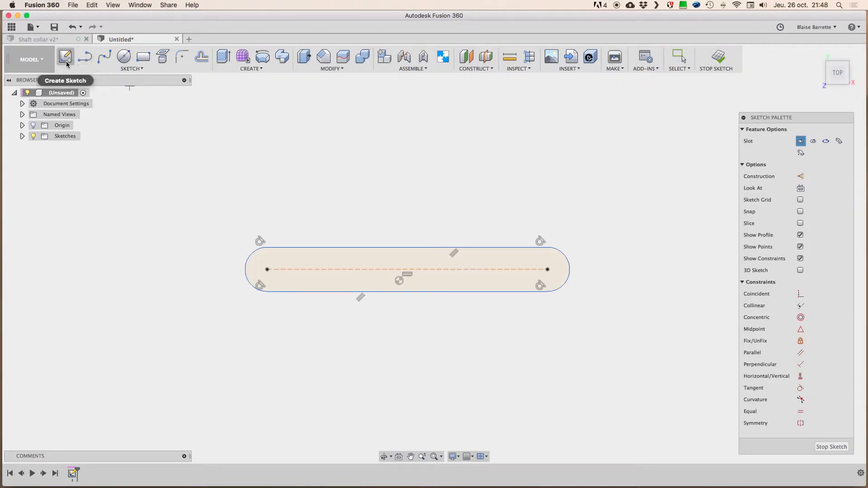
Step: Sketch a two-point rectangle enclosing the slot with a margin on all sides, and finish the sketch
{"action": "left_click", "coordinate": [143, 56]}
{"action": "left_click", "coordinate": [191, 172]}
{"action": "left_click", "coordinate": [670, 375]}
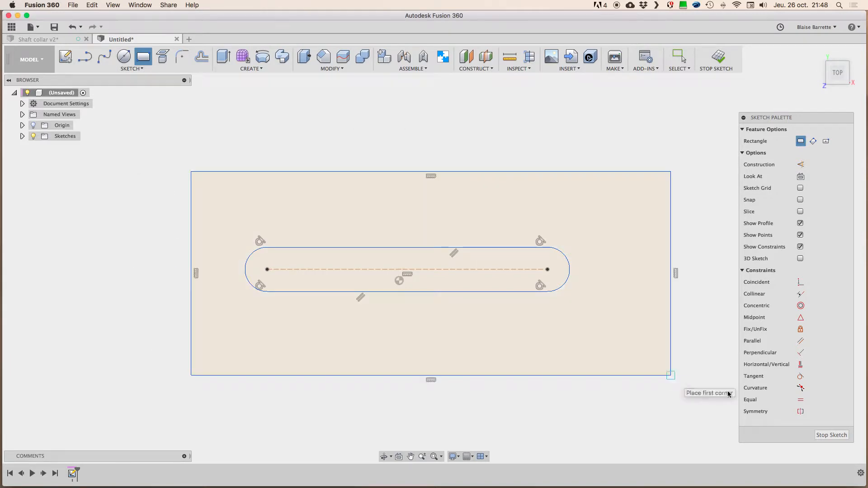
{"action": "left_click", "coordinate": [832, 435]}
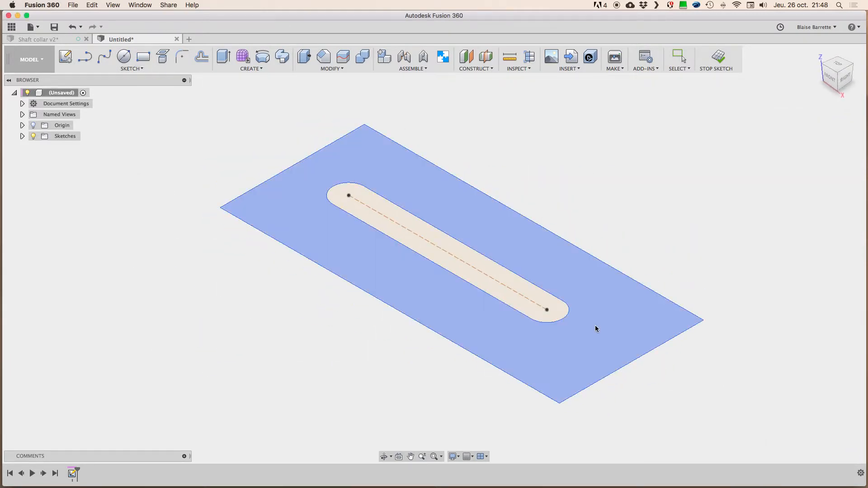
Step: Extrude the rectangular profile around the slot upward by 19/64" as a new body
{"action": "left_click", "coordinate": [603, 328]}
{"action": "key", "text": "e"}
{"action": "left_click_drag", "start_coordinate": [452, 272], "coordinate": [449, 253]}
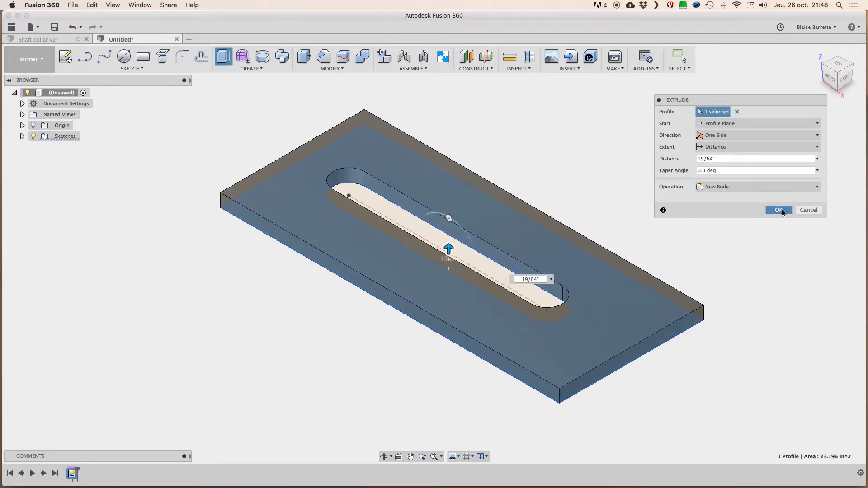
{"action": "left_click", "coordinate": [779, 210]}
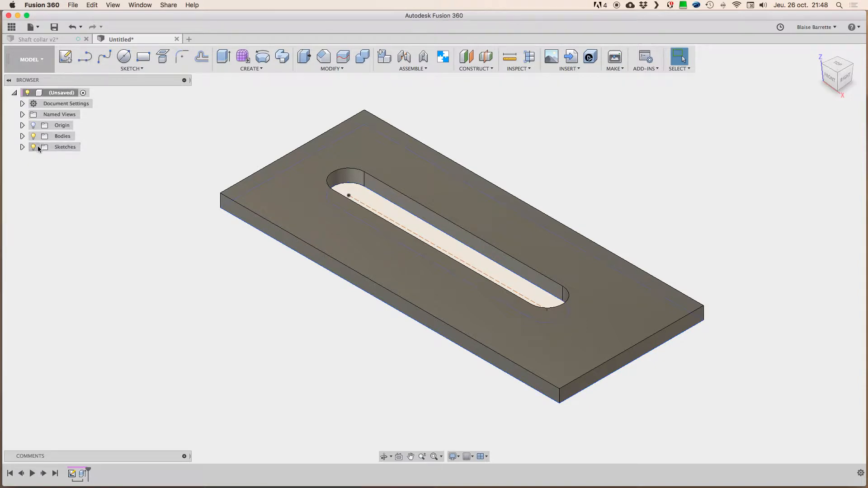
Step: Edit the plate's sketch to add a circle concentric with one slot end and slightly smaller than its rounding
{"action": "left_click", "coordinate": [22, 147]}
{"action": "double_click", "coordinate": [50, 161]}
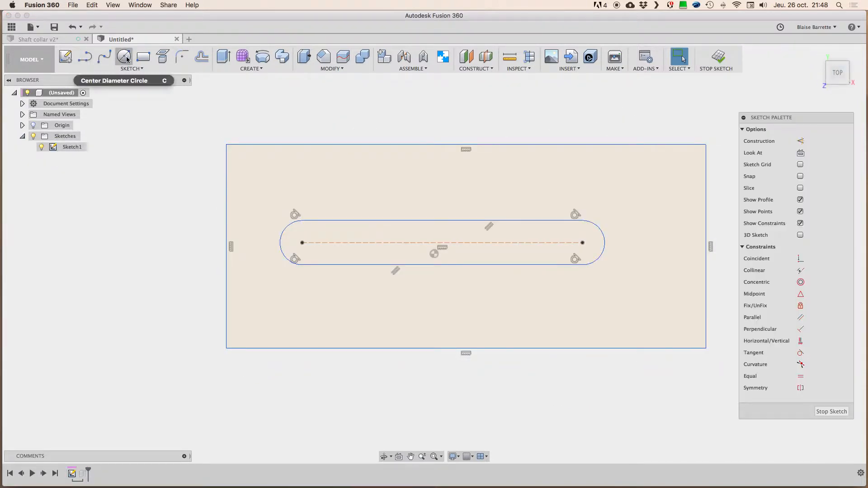
{"action": "left_click", "coordinate": [124, 56]}
{"action": "left_click", "coordinate": [302, 242]}
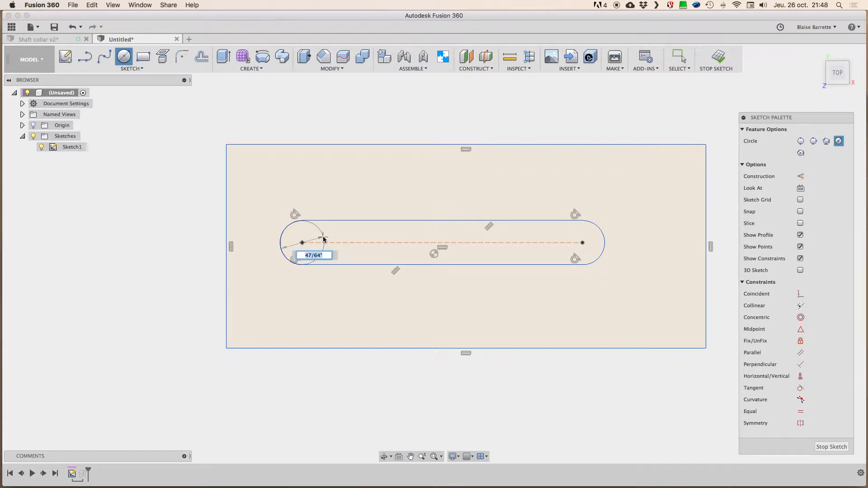
{"action": "left_click", "coordinate": [319, 242]}
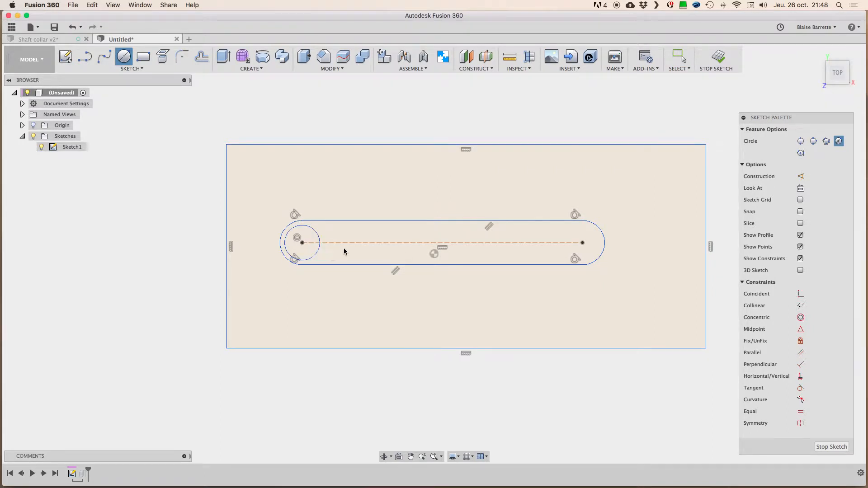
{"action": "left_click", "coordinate": [831, 447]}
Step: Extrude the circle inside the slot upward into a pin standing well above the plate
{"action": "left_click", "coordinate": [361, 196]}
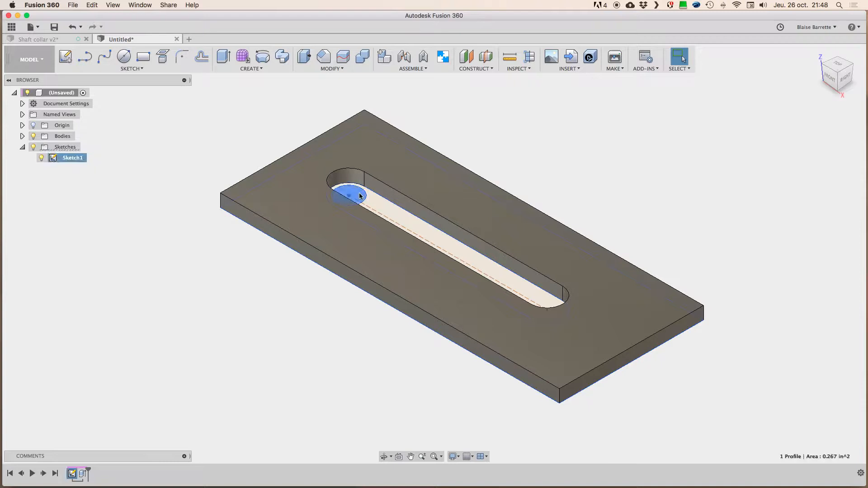
{"action": "key", "text": "e"}
{"action": "left_click_drag", "start_coordinate": [350, 190], "coordinate": [349, 117]}
{"action": "left_click", "coordinate": [779, 210]}
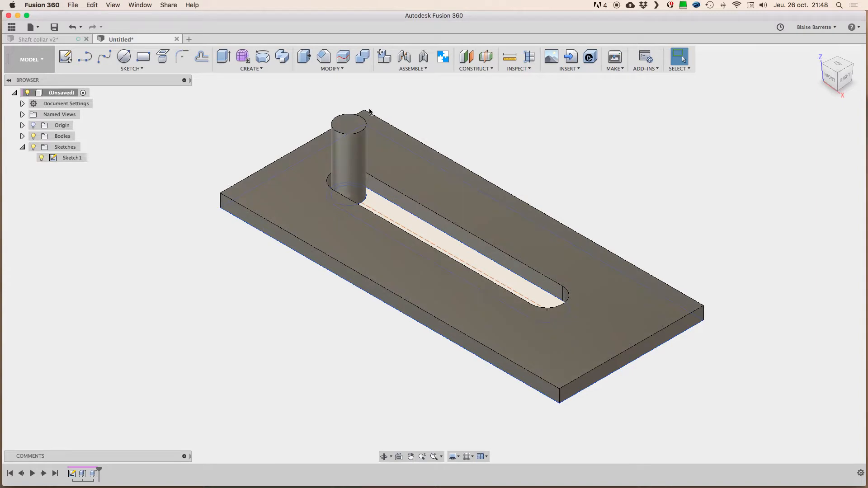
Step: Try moving the pin body along the slot by about 4 13/32" in X and slightly back, and discard the move
{"action": "key", "text": "m"}
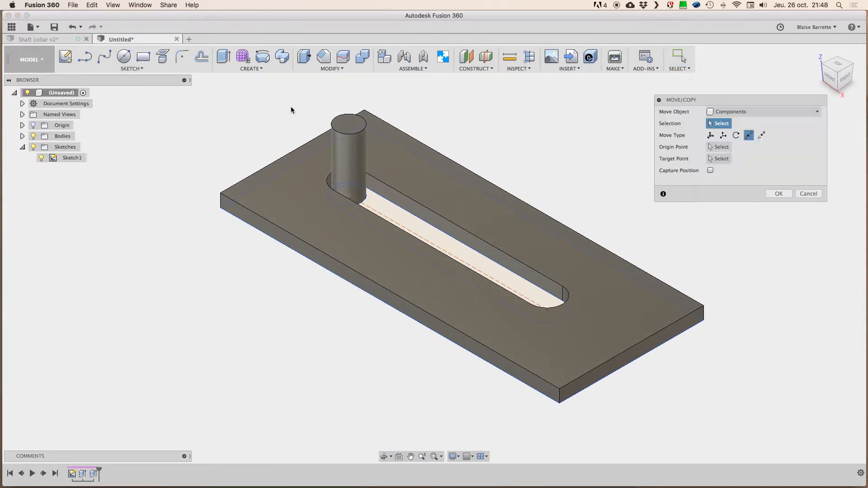
{"action": "left_click", "coordinate": [711, 135]}
{"action": "left_click", "coordinate": [736, 111]}
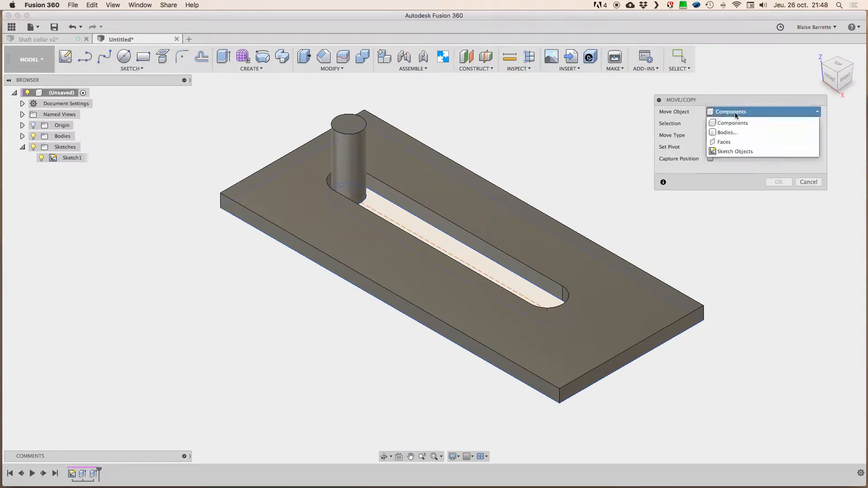
{"action": "left_click", "coordinate": [731, 123]}
{"action": "left_click", "coordinate": [348, 126]}
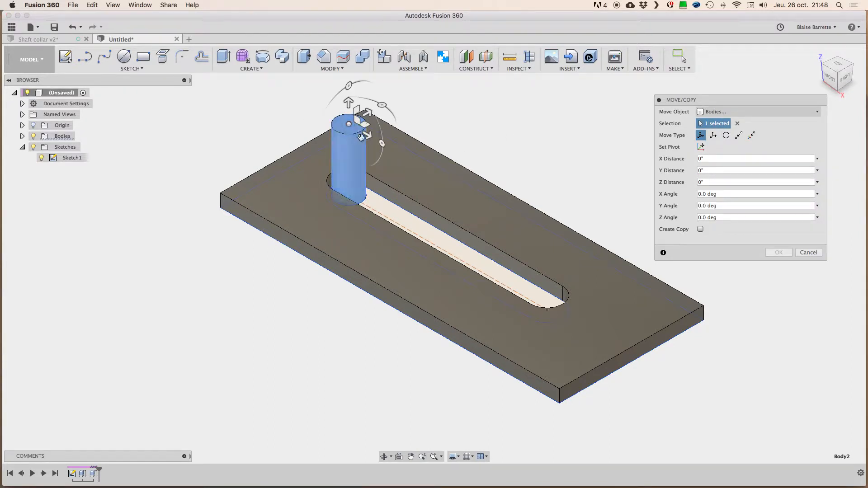
{"action": "left_click_drag", "start_coordinate": [368, 135], "coordinate": [543, 229]}
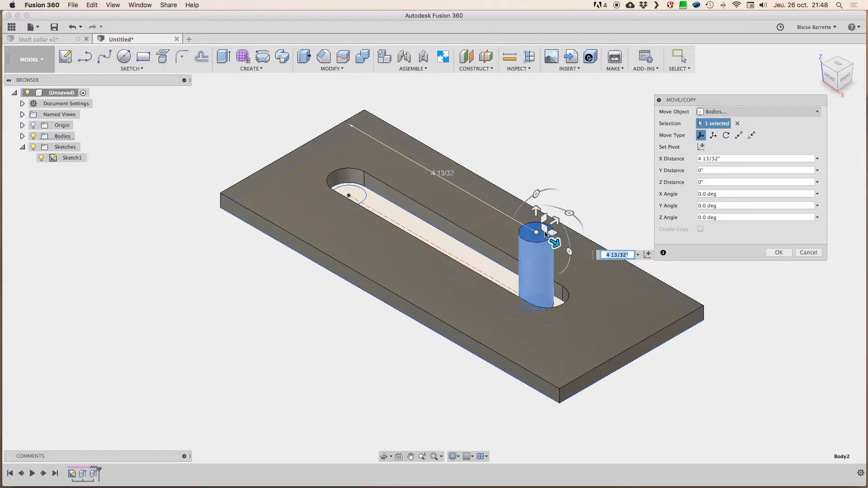
{"action": "left_click_drag", "start_coordinate": [569, 214], "coordinate": [534, 246]}
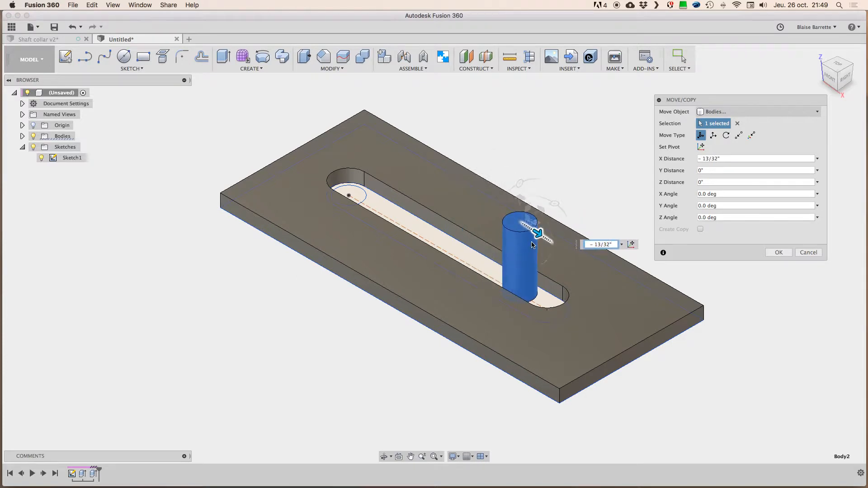
{"action": "left_click", "coordinate": [813, 254]}
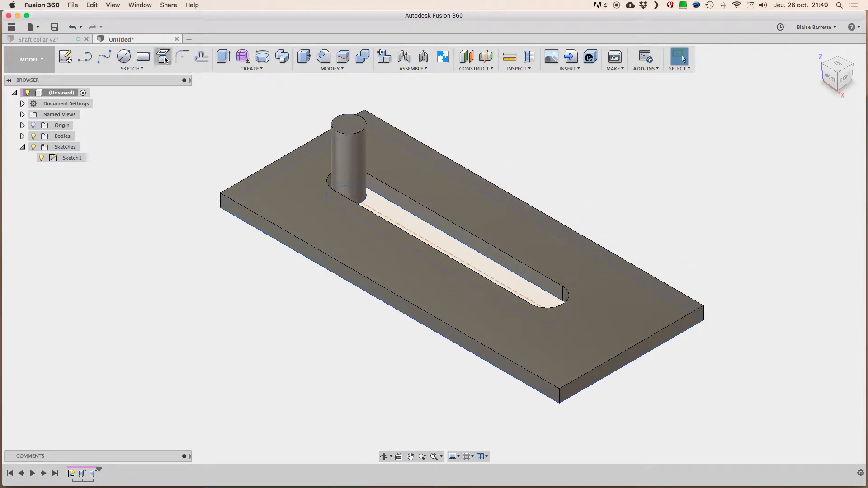
Step: Close the untitled plate design without saving and review the motion types for the screw's joint, keeping Rigid
{"action": "left_click", "coordinate": [177, 39]}
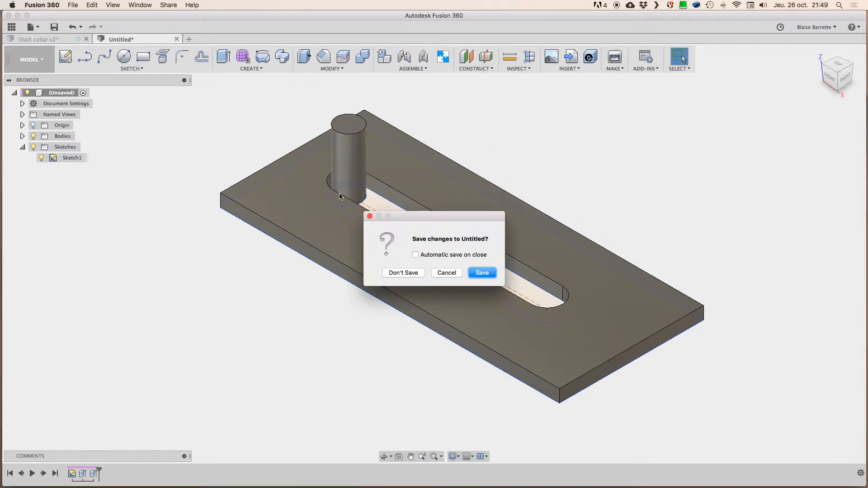
{"action": "left_click", "coordinate": [416, 272]}
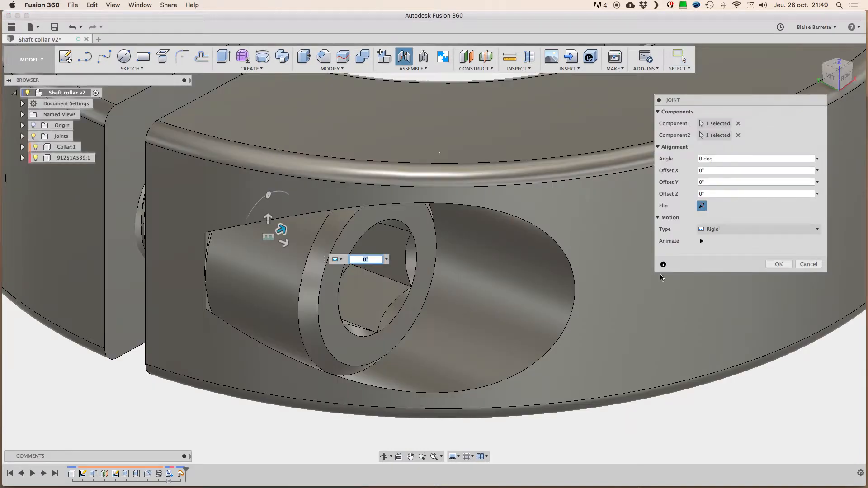
{"action": "left_click", "coordinate": [727, 229]}
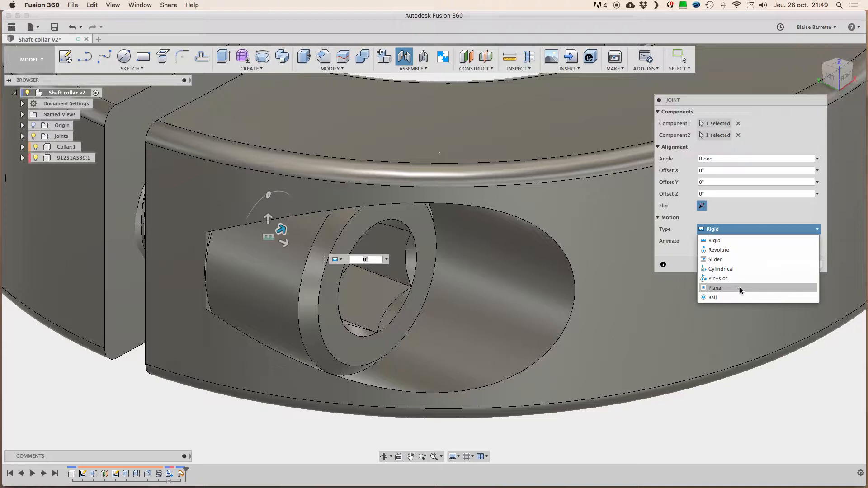
{"action": "left_click", "coordinate": [681, 264]}
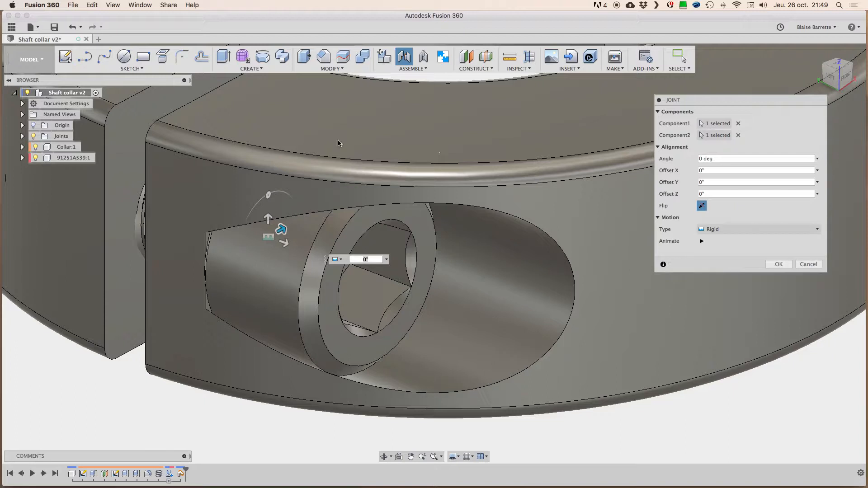
Step: Create a new design with a box from the origin, about 2 57/64" long, 2 11/32" wide and 1 47/64" high
{"action": "left_click", "coordinate": [98, 40]}
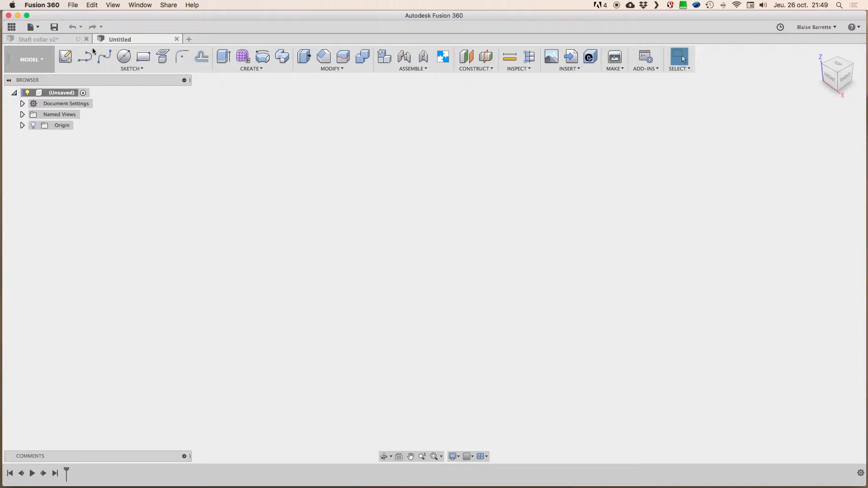
{"action": "left_click", "coordinate": [261, 70]}
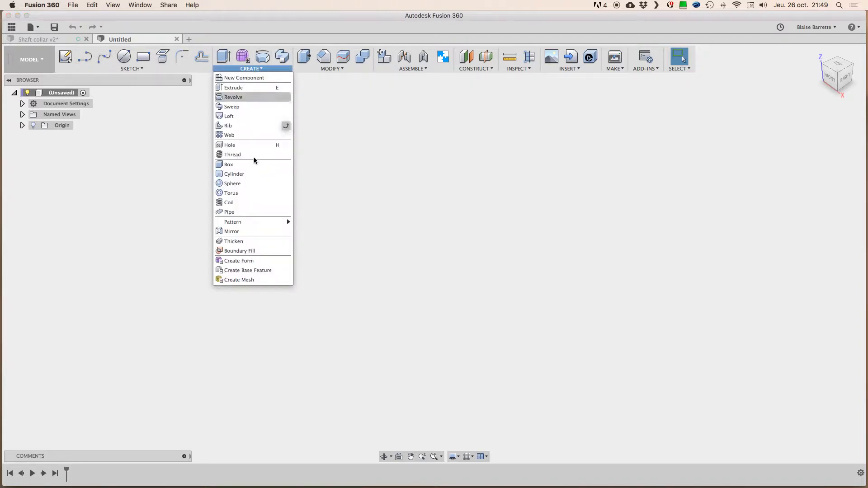
{"action": "left_click", "coordinate": [230, 165]}
{"action": "left_click", "coordinate": [484, 266]}
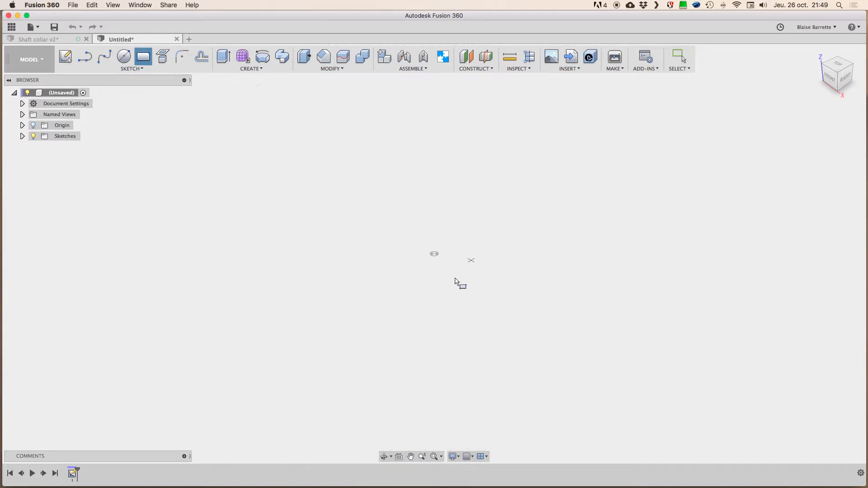
{"action": "left_click", "coordinate": [434, 254]}
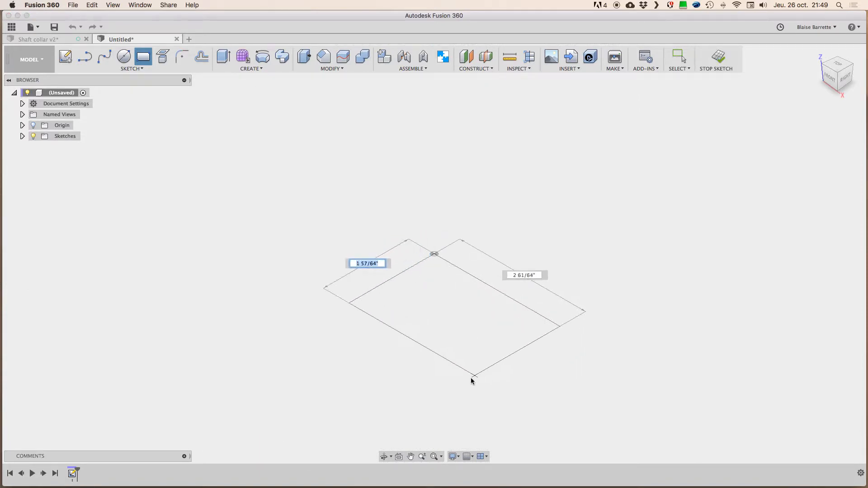
{"action": "left_click", "coordinate": [457, 383]}
{"action": "mouse_move", "coordinate": [446, 309]}
{"action": "left_mouse_down"}
{"action": "mouse_move", "coordinate": [456, 215]}
{"action": "mouse_move", "coordinate": [463, 224]}
{"action": "left_mouse_up"}
{"action": "left_click", "coordinate": [778, 181]}
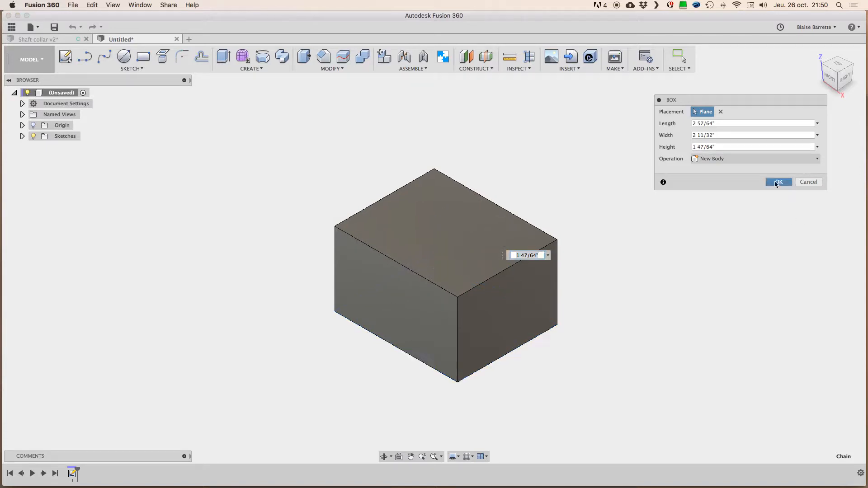
Step: Create a sphere about 1 5/16" in diameter as a new body, centred near the middle of the box's top face
{"action": "left_click", "coordinate": [251, 70]}
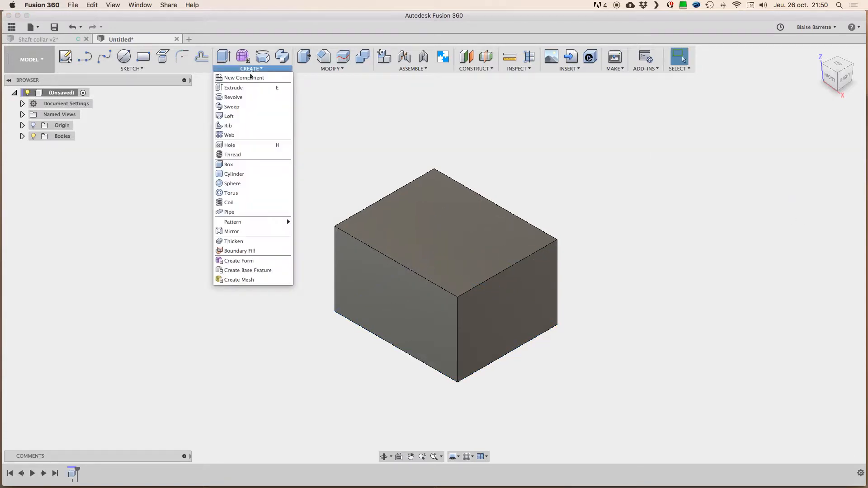
{"action": "left_click", "coordinate": [232, 184]}
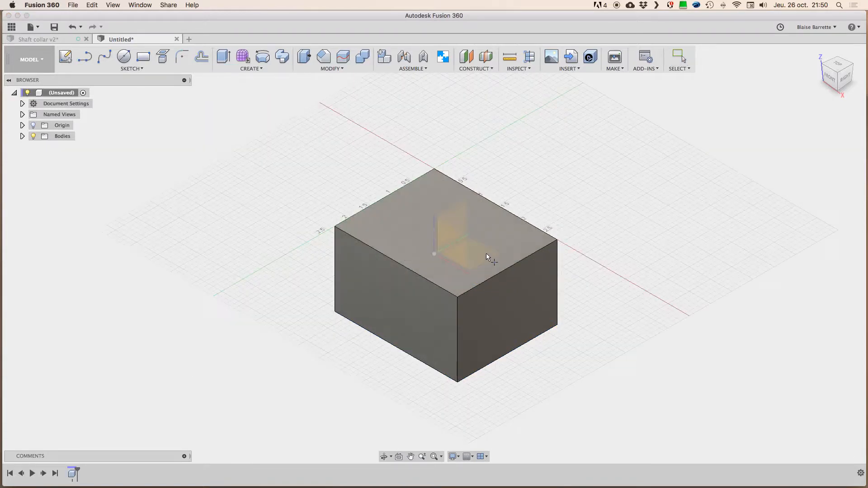
{"action": "left_click", "coordinate": [450, 234]}
{"action": "left_click", "coordinate": [447, 234]}
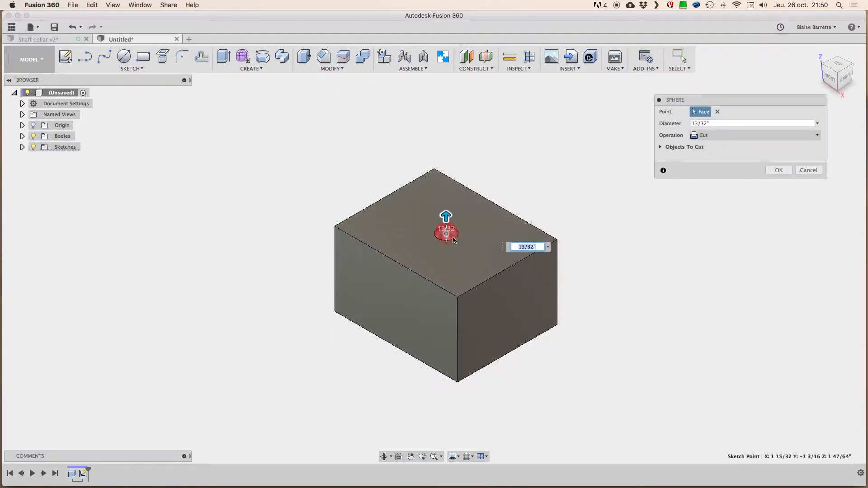
{"action": "left_click_drag", "start_coordinate": [446, 216], "coordinate": [446, 193]}
{"action": "left_click", "coordinate": [731, 136]}
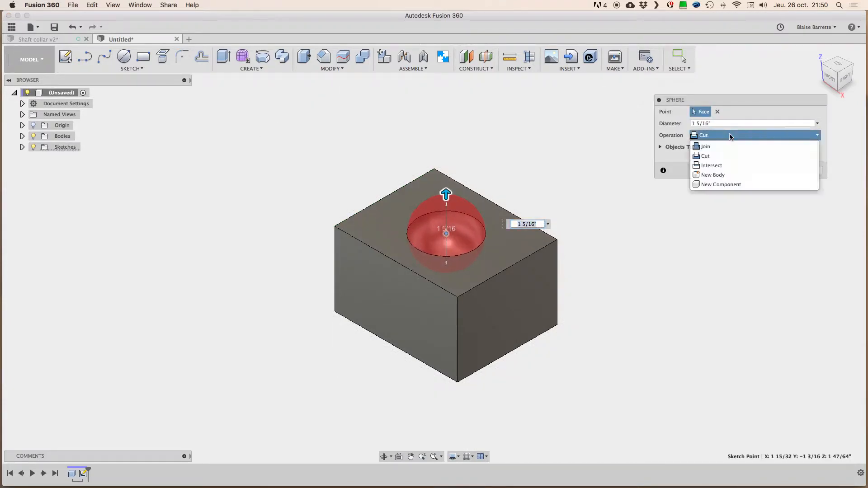
{"action": "left_click", "coordinate": [725, 173]}
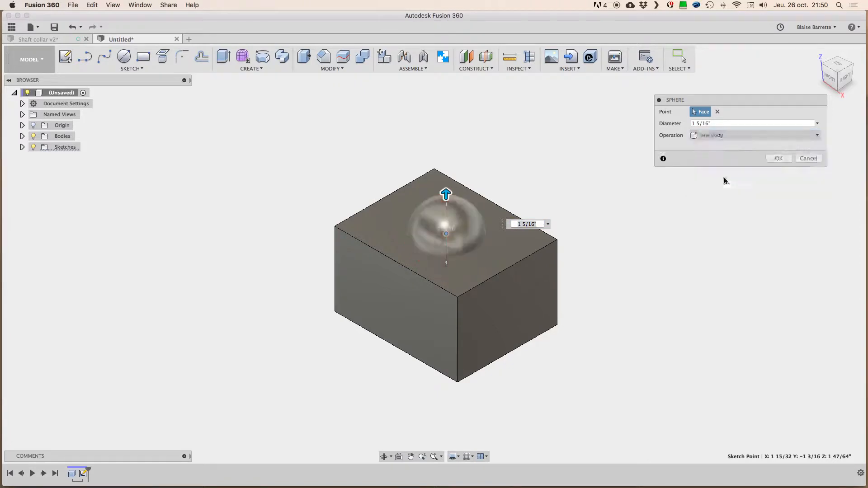
{"action": "left_click", "coordinate": [783, 159]}
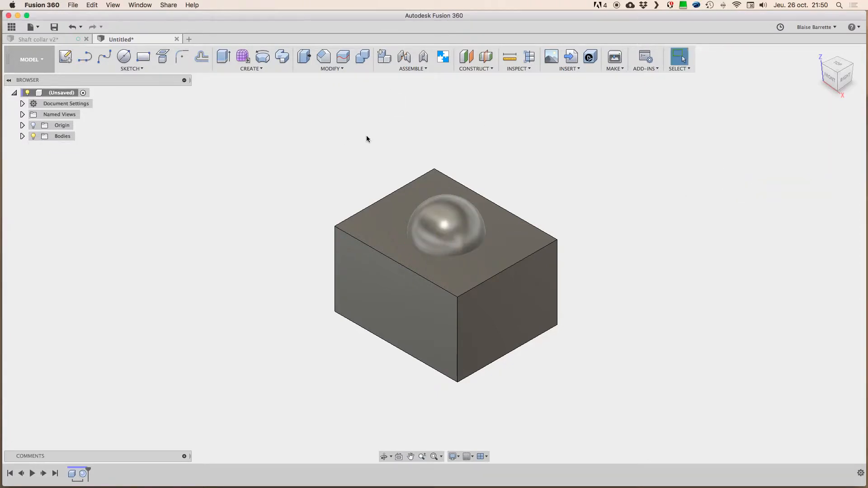
Step: Combine the bodies by cutting the sphere from the box, keeping the sphere as a separate tool body
{"action": "left_click", "coordinate": [362, 56]}
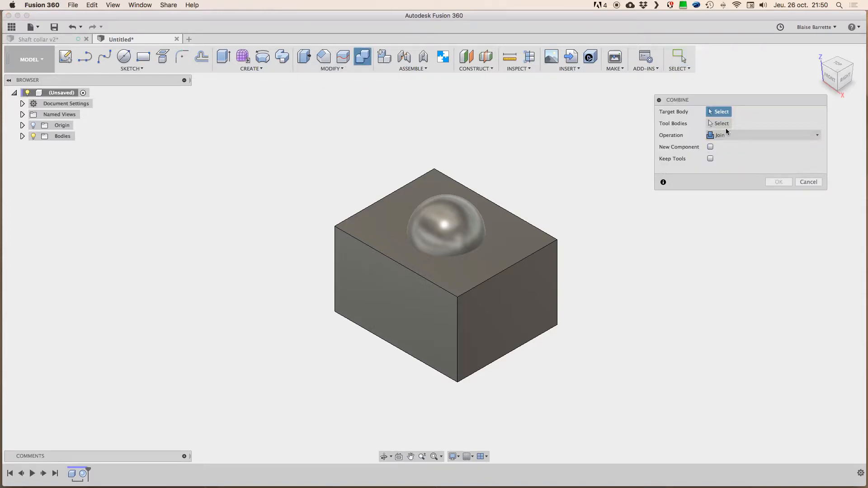
{"action": "left_click", "coordinate": [498, 224]}
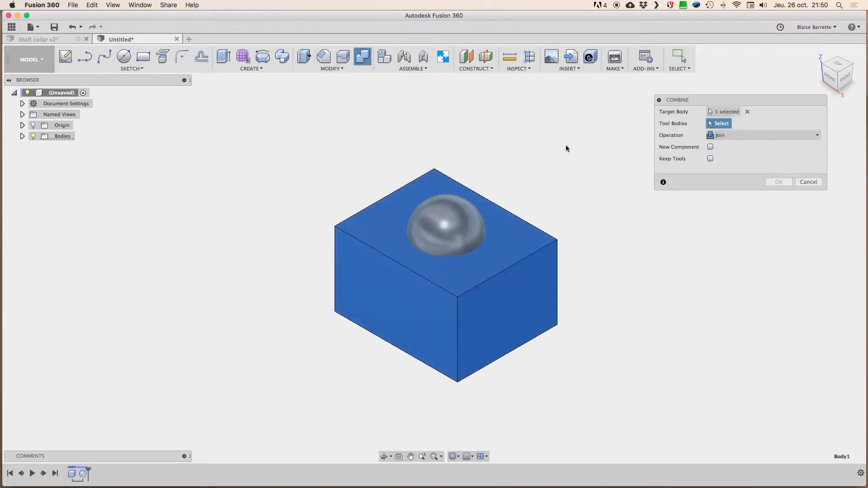
{"action": "left_click", "coordinate": [439, 213]}
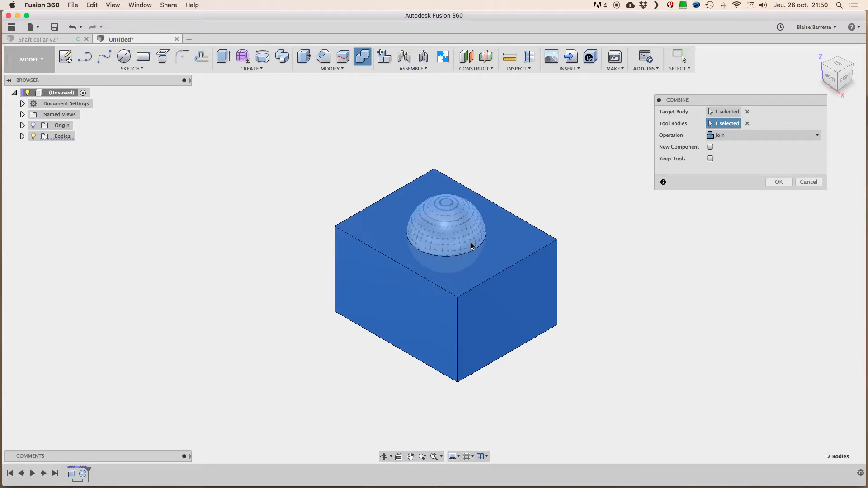
{"action": "left_click", "coordinate": [728, 136]}
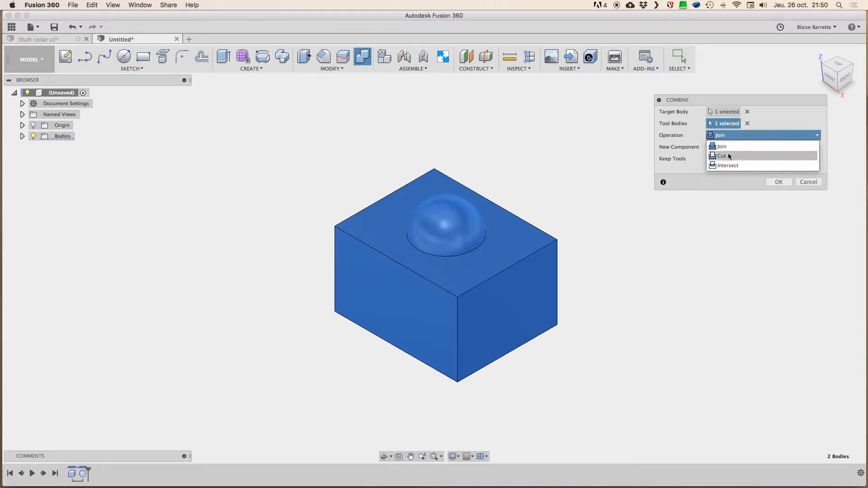
{"action": "left_click", "coordinate": [729, 155]}
{"action": "left_click", "coordinate": [710, 159]}
{"action": "left_click", "coordinate": [777, 182]}
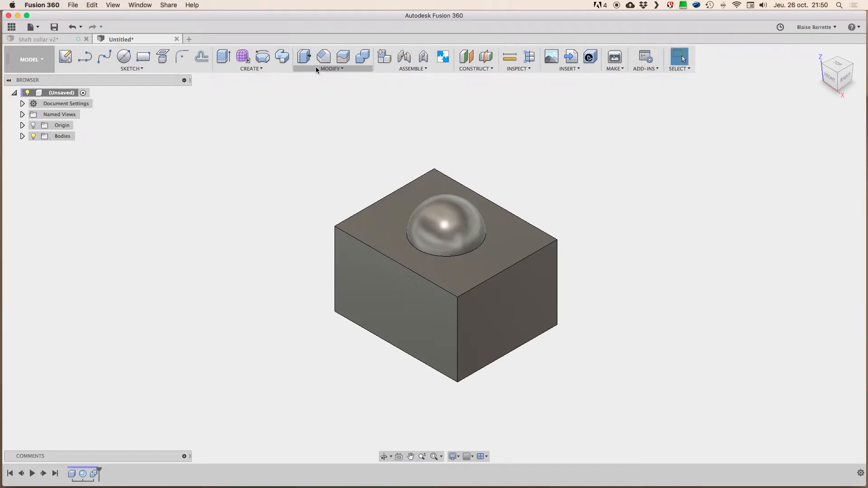
Step: Move the sphere body with free movement straight up so it sits partly out of its socket
{"action": "left_click", "coordinate": [270, 70]}
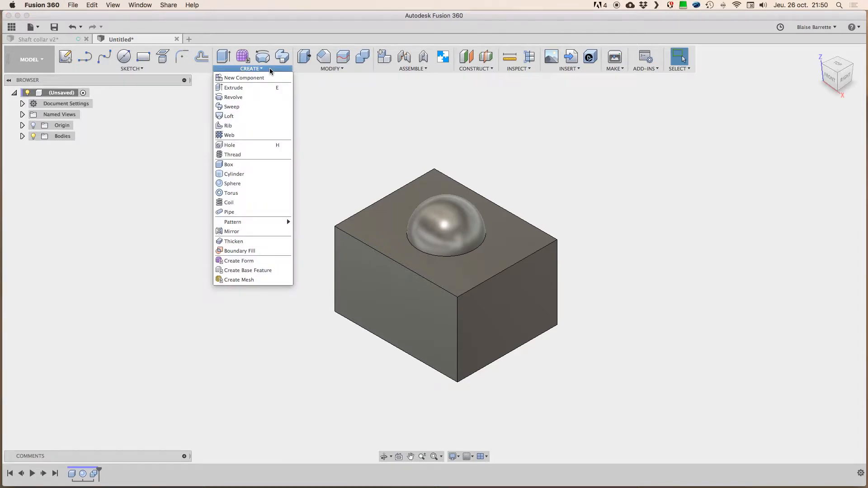
{"action": "left_click", "coordinate": [271, 70]}
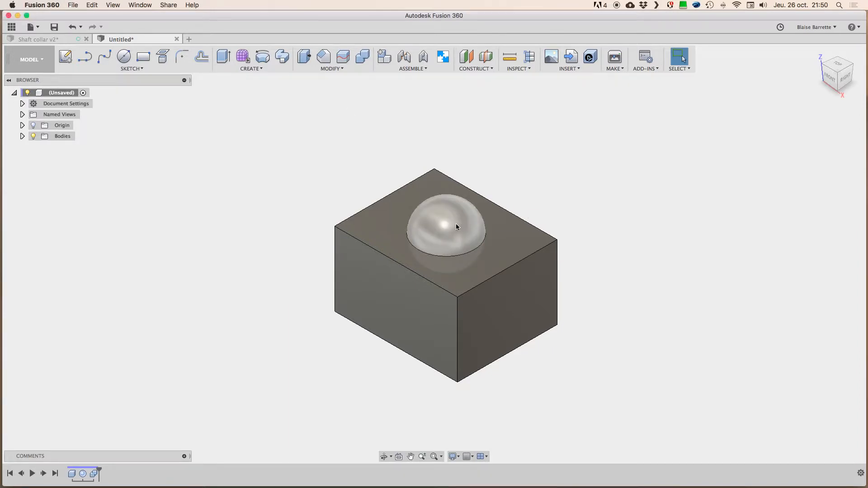
{"action": "left_click", "coordinate": [23, 136]}
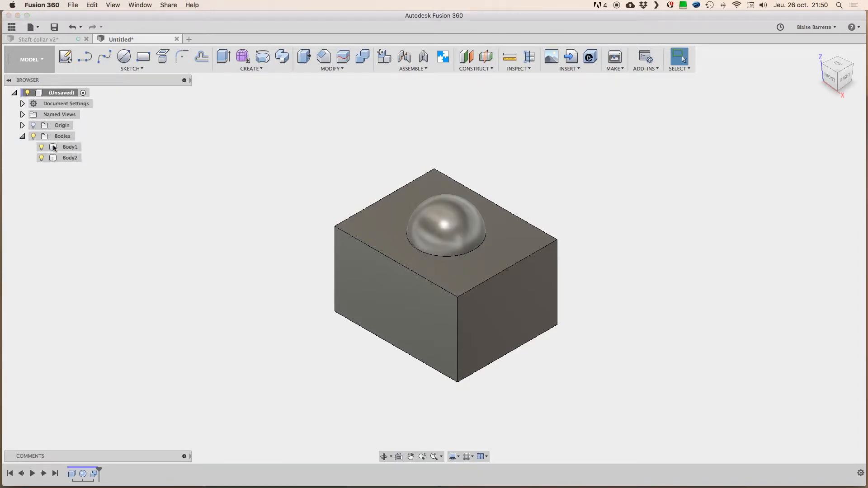
{"action": "left_click", "coordinate": [53, 156]}
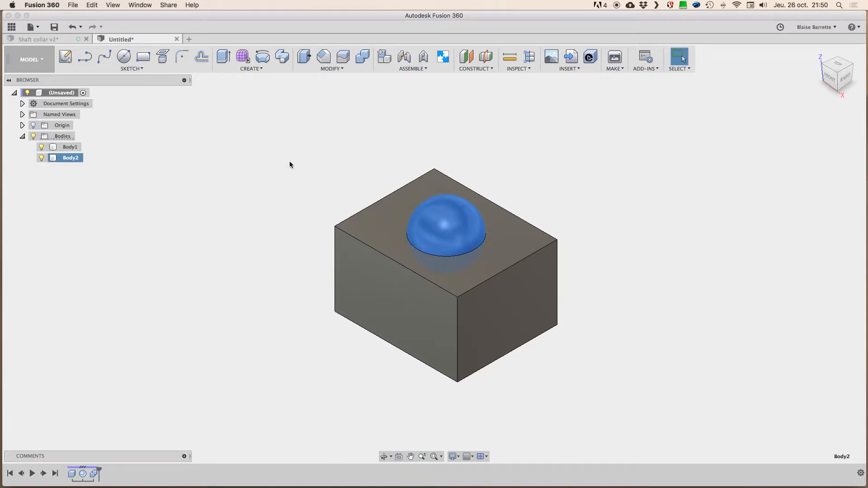
{"action": "key", "text": "m"}
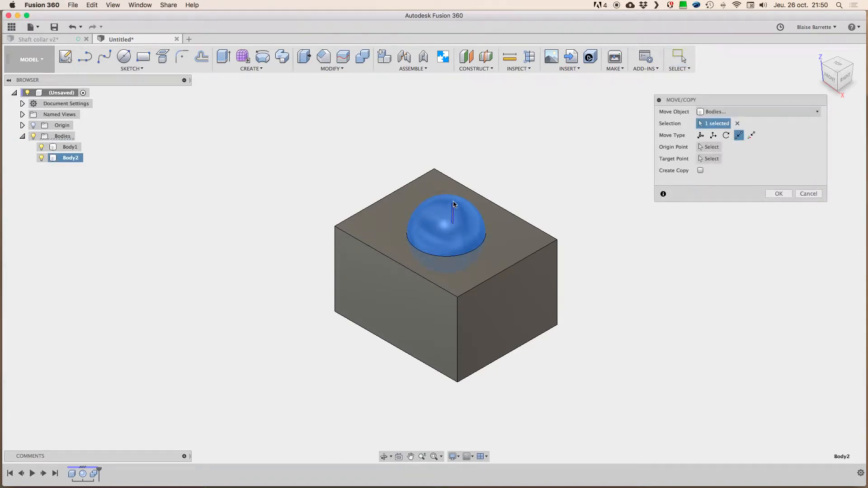
{"action": "left_click", "coordinate": [701, 136]}
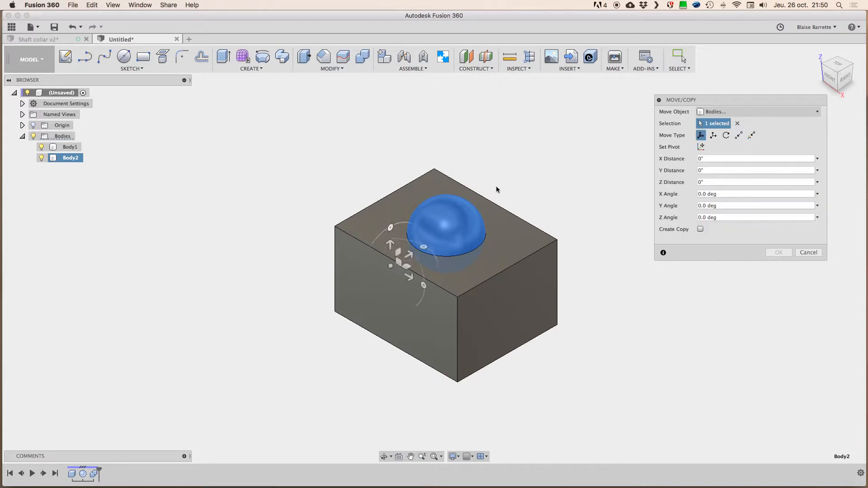
{"action": "left_click_drag", "start_coordinate": [396, 248], "coordinate": [390, 217]}
{"action": "left_click", "coordinate": [779, 252]}
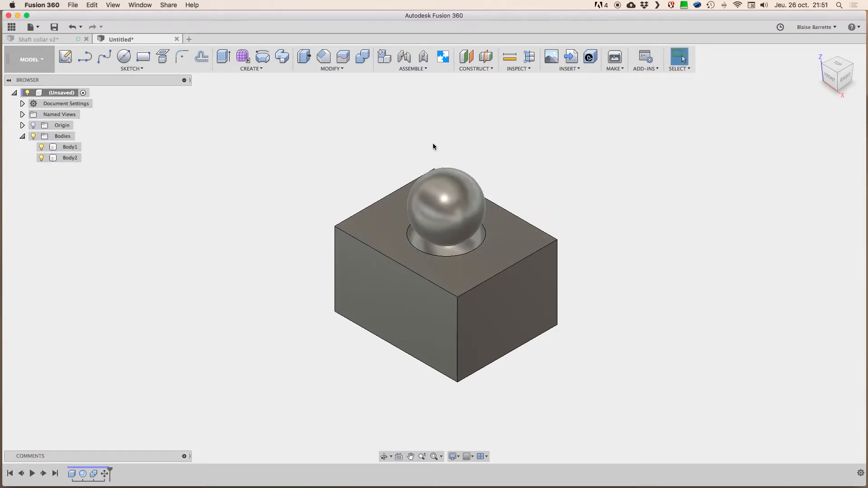
Step: Close the untitled ball-and-socket design without saving and review the available motion types for the screw's joint
{"action": "left_click", "coordinate": [177, 39]}
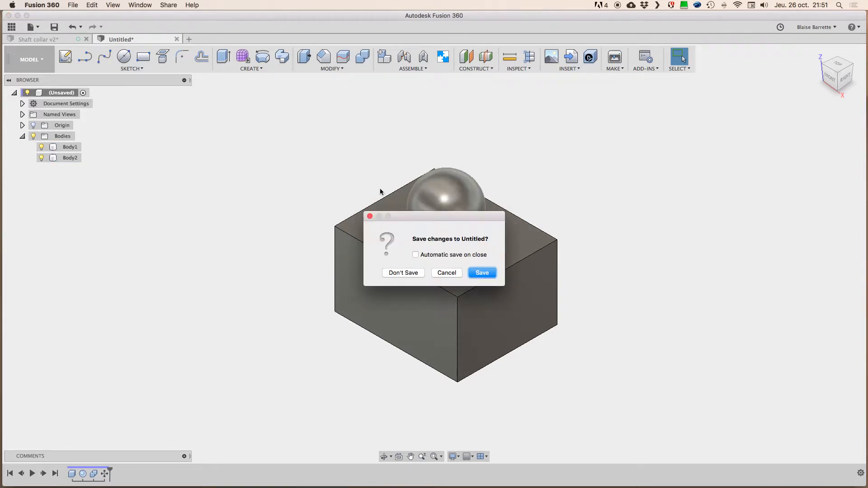
{"action": "left_click", "coordinate": [407, 275]}
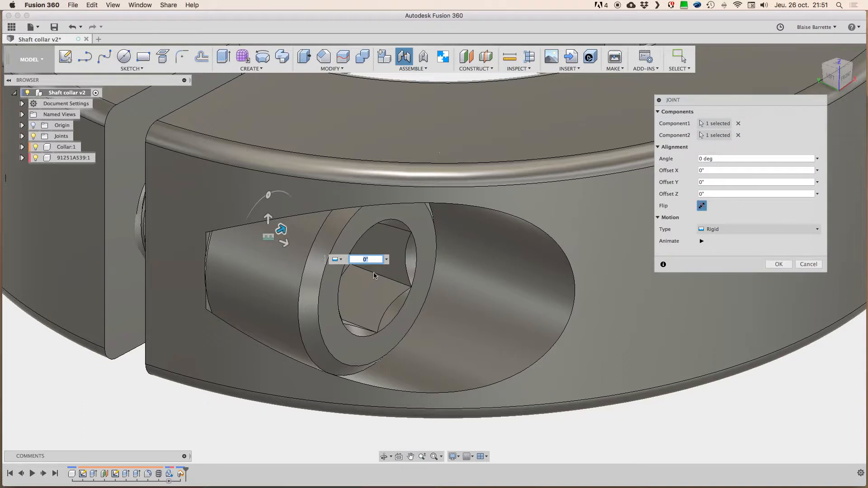
{"action": "left_click", "coordinate": [713, 229]}
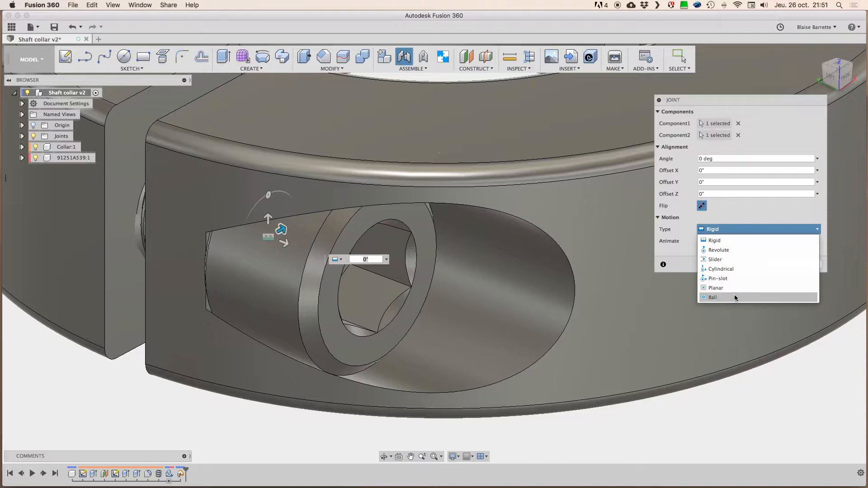
{"action": "left_click", "coordinate": [696, 216]}
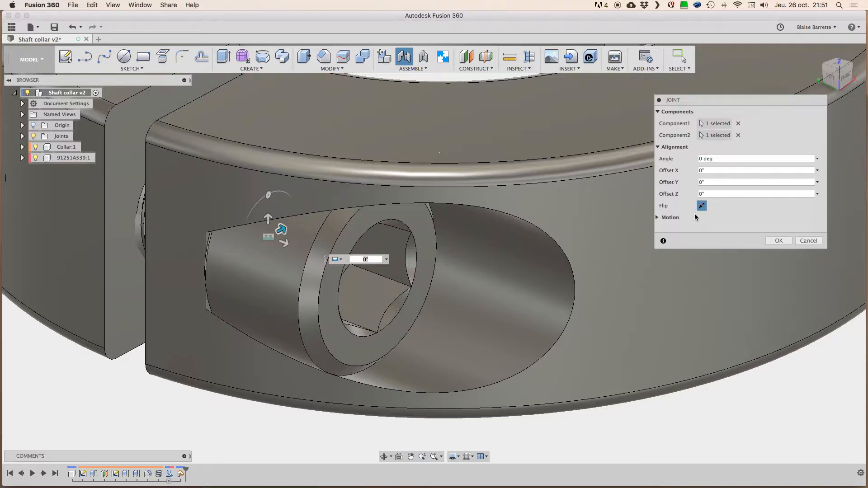
{"action": "left_click", "coordinate": [658, 217]}
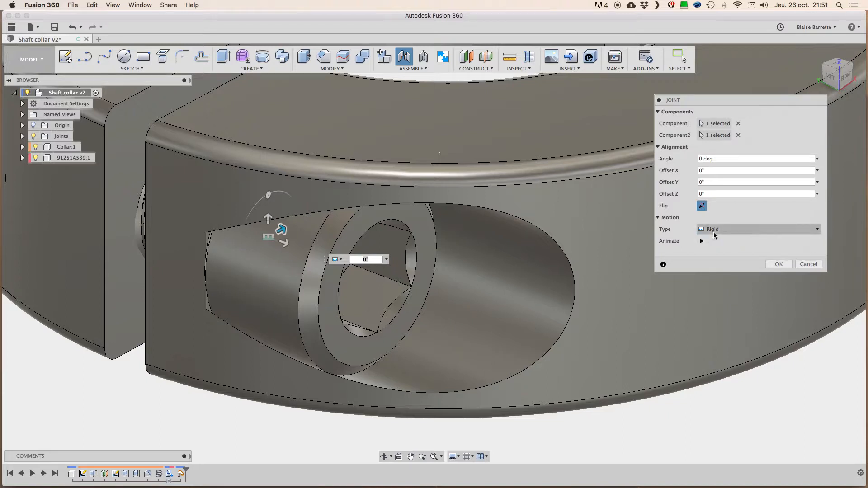
Step: Preview Slider motion for the screw's joint, and change its motion type to Cylindrical
{"action": "left_click", "coordinate": [717, 232]}
{"action": "left_click", "coordinate": [717, 259]}
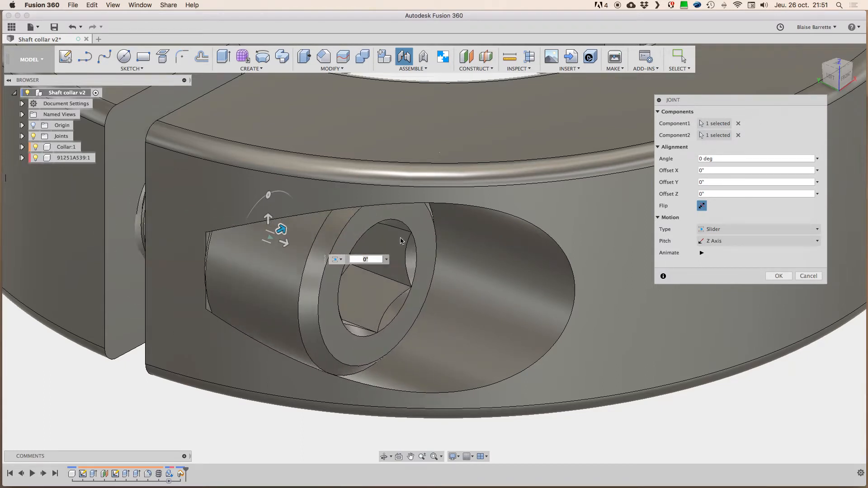
{"action": "left_click", "coordinate": [714, 229]}
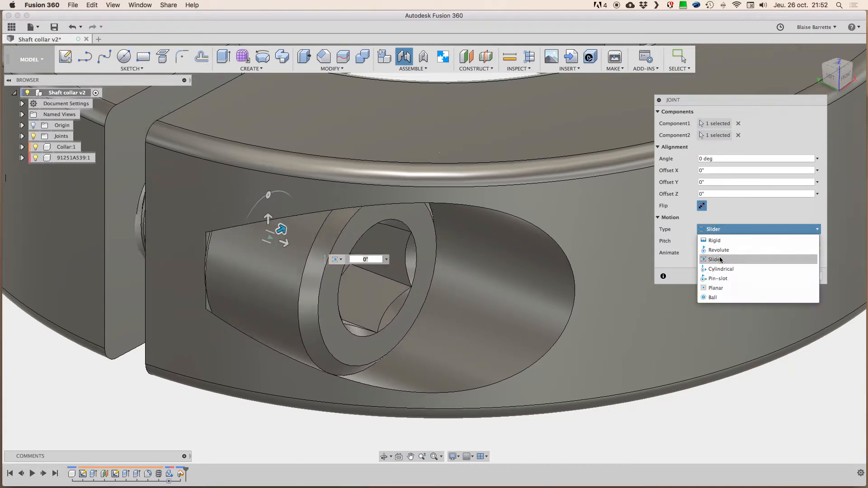
{"action": "left_click", "coordinate": [722, 269]}
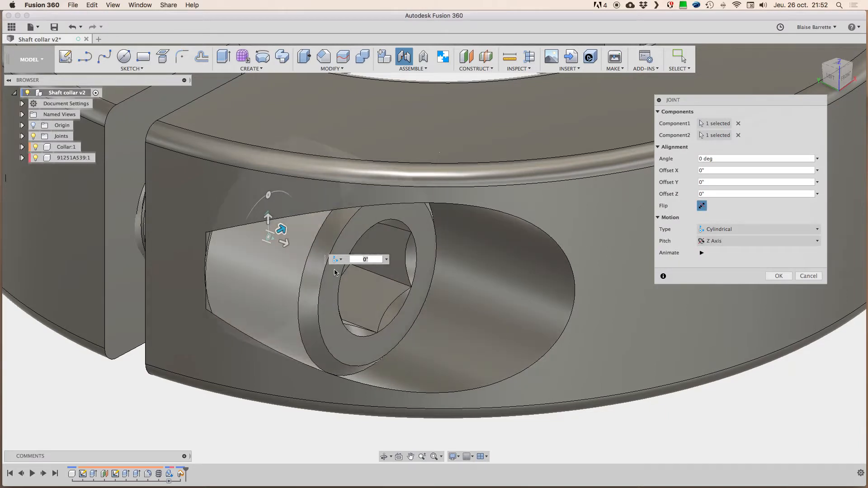
{"action": "left_click", "coordinate": [703, 256]}
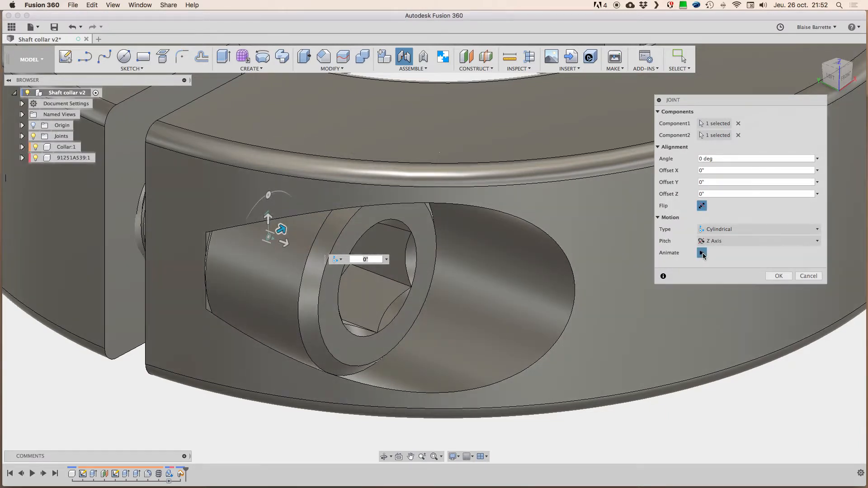
Step: Try the Y axis as the cylindrical joint's pitch and return it to the Z axis
{"action": "left_click", "coordinate": [730, 242]}
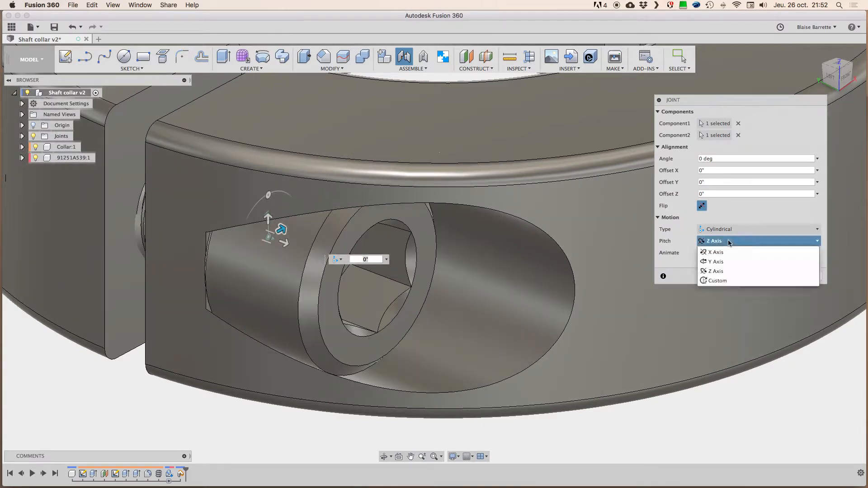
{"action": "left_click", "coordinate": [728, 261]}
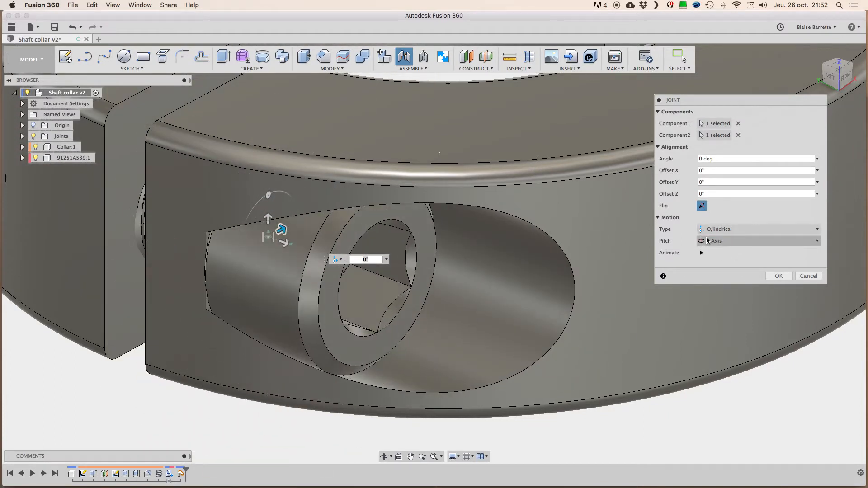
{"action": "left_click", "coordinate": [711, 243]}
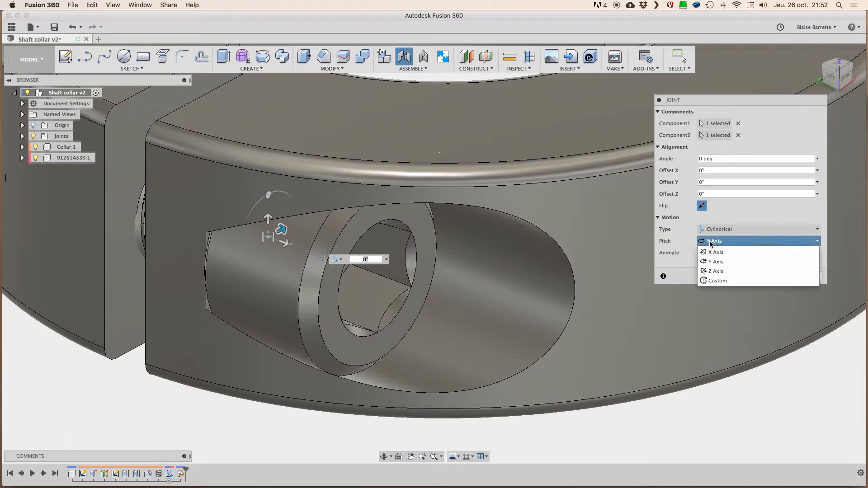
{"action": "left_click", "coordinate": [718, 272]}
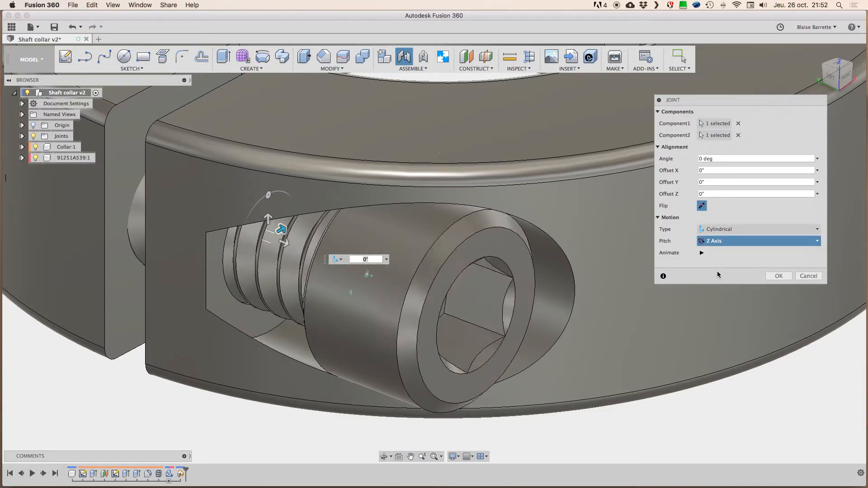
Step: Review the cylindrical joint's axis options, keeping the Z axis, and animate the screw's motion before stopping the preview
{"action": "left_click", "coordinate": [718, 242]}
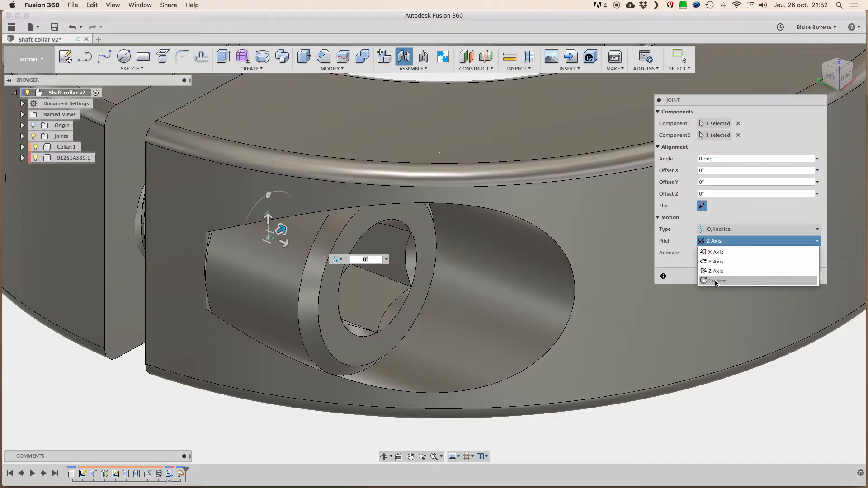
{"action": "left_click", "coordinate": [679, 260]}
{"action": "left_click", "coordinate": [702, 254]}
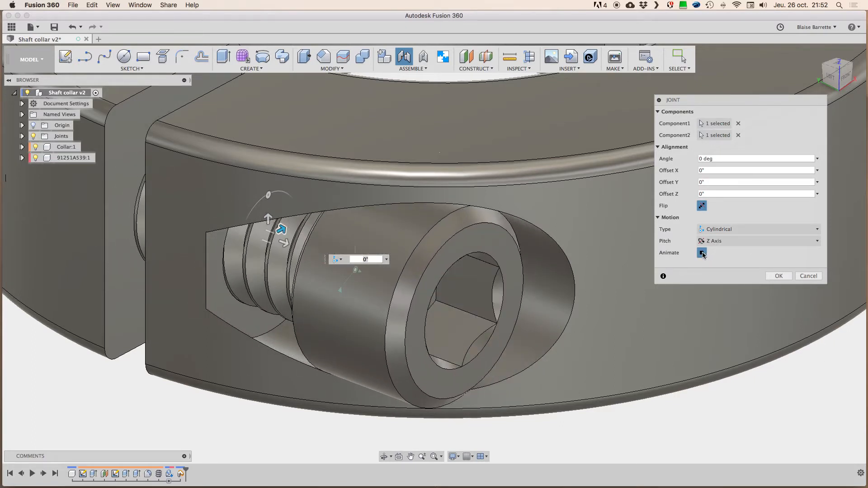
{"action": "left_click", "coordinate": [703, 253]}
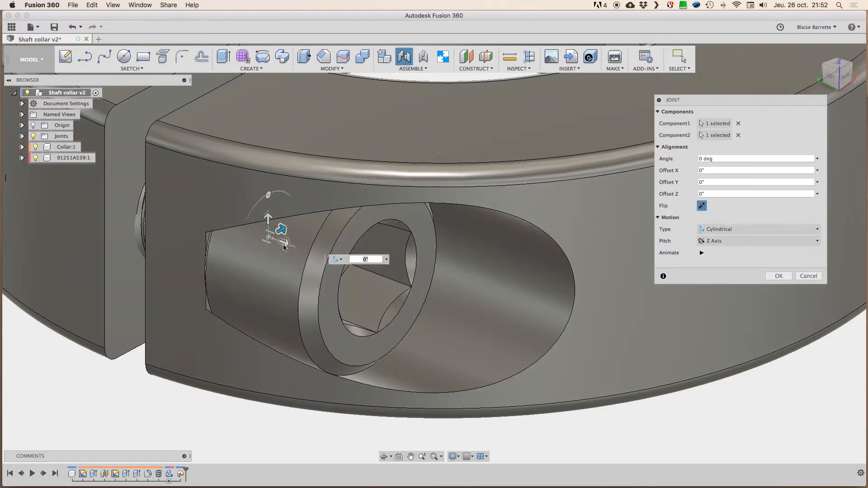
Step: Try offsetting the screw along the joint's Z axis by 3/32", 5/64", 1/126" and 1/16"
{"action": "left_click_drag", "start_coordinate": [286, 246], "coordinate": [326, 258]}
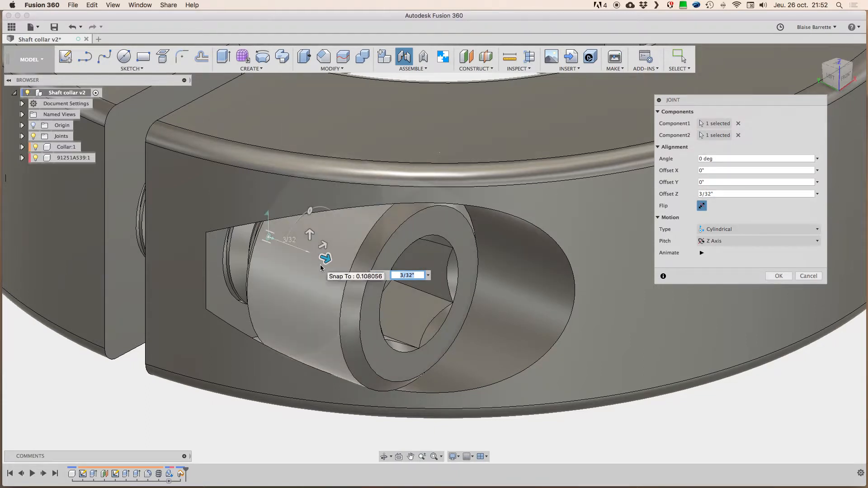
{"action": "left_click_drag", "start_coordinate": [325, 259], "coordinate": [318, 258]}
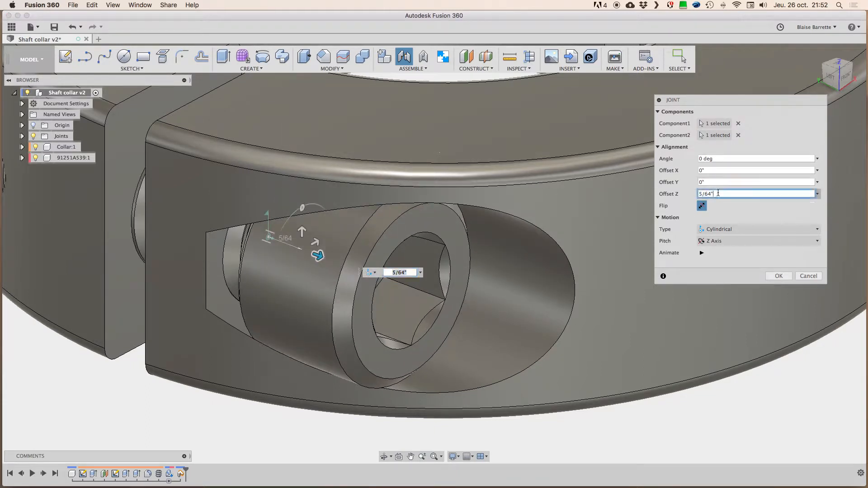
{"action": "type", "text": "1/126"}
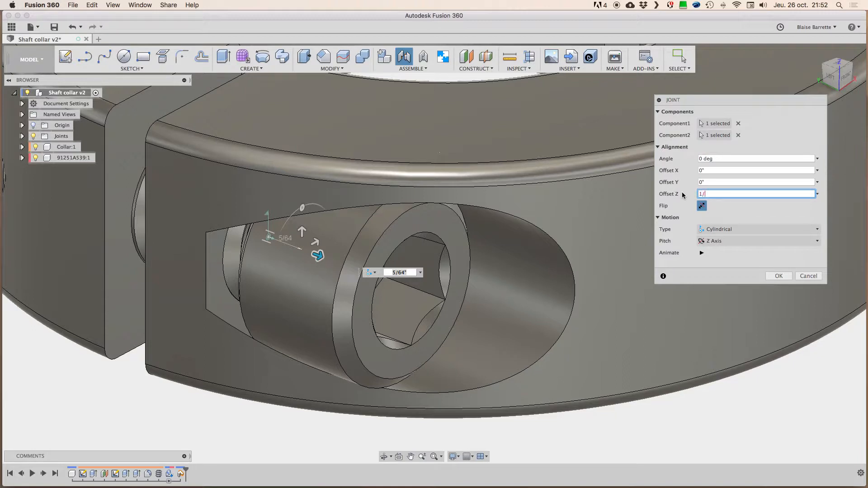
{"action": "key", "text": "Return"}
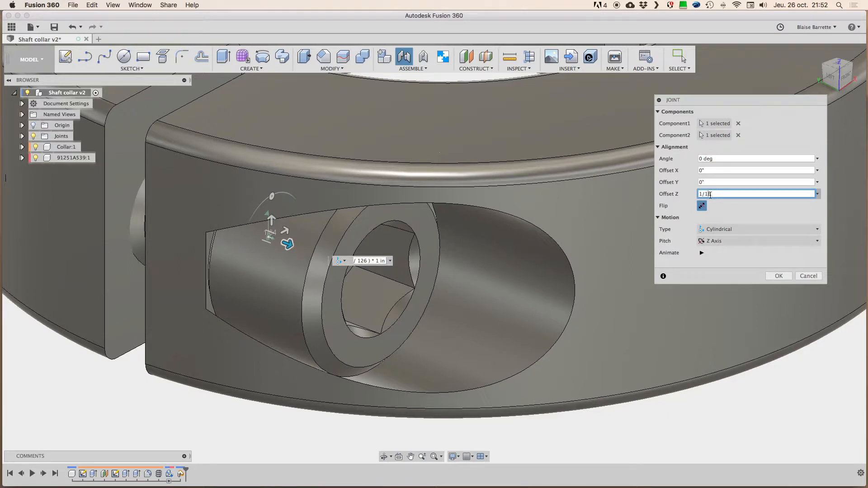
{"action": "type", "text": "6"}
{"action": "key", "text": "Return"}
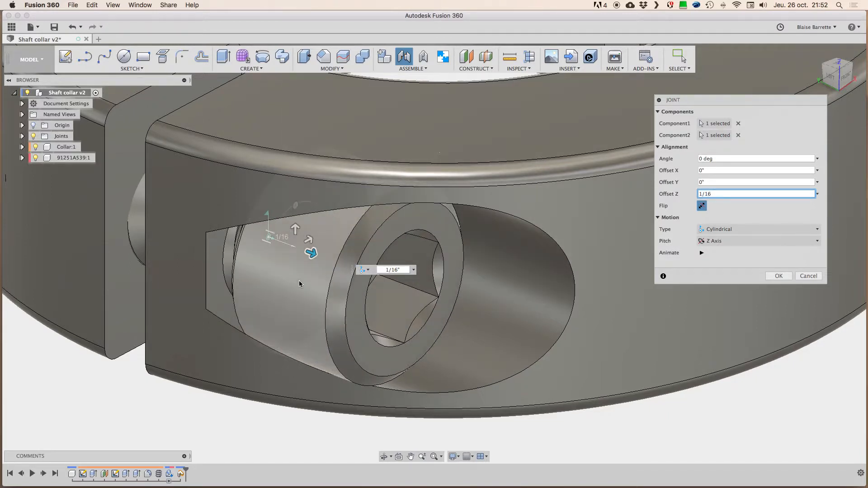
Step: Return the joint's Z offset to 0 and create the cylindrical joint between the screw and the collar
{"action": "middle_click_drag", "start_coordinate": [300, 284], "coordinate": [341, 273], "text": "shift"}
{"action": "middle_click_drag", "start_coordinate": [390, 259], "coordinate": [425, 227], "text": "shift"}
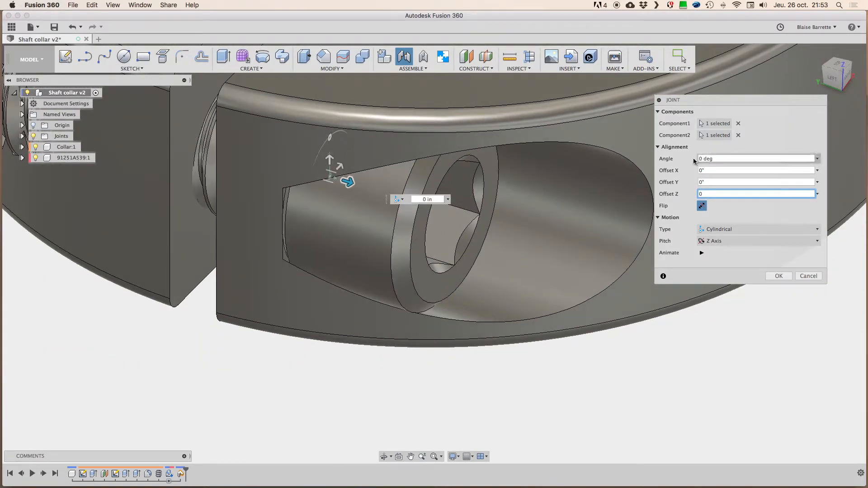
{"action": "left_click_drag", "start_coordinate": [718, 100], "coordinate": [733, 103]}
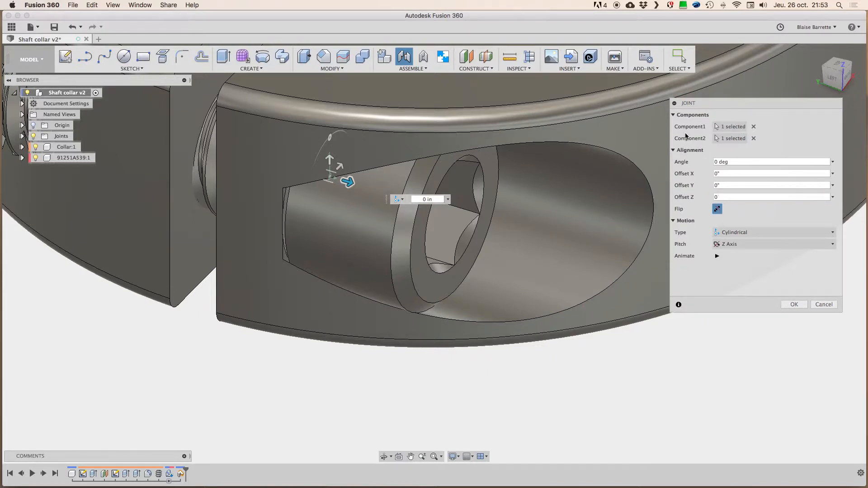
{"action": "scroll", "coordinate": [522, 217], "scroll_direction": "up", "scroll_amount": 2}
{"action": "scroll", "coordinate": [522, 217], "scroll_direction": "right", "scroll_amount": 2}
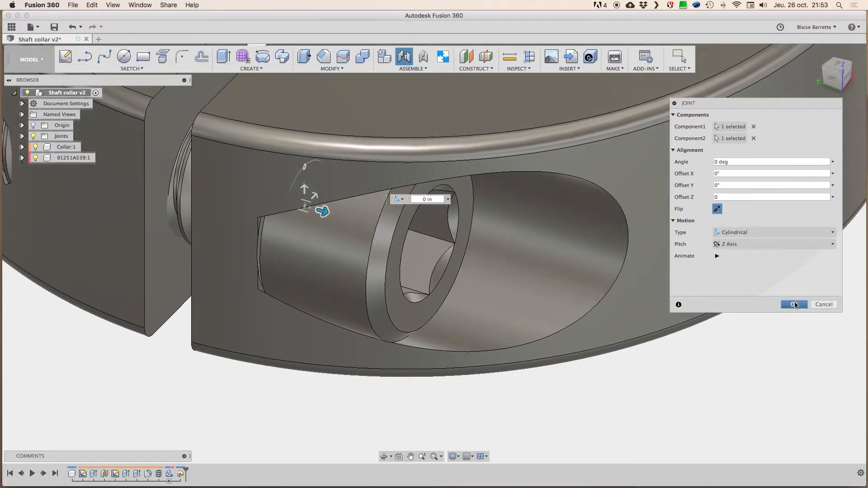
{"action": "left_click", "coordinate": [795, 306]}
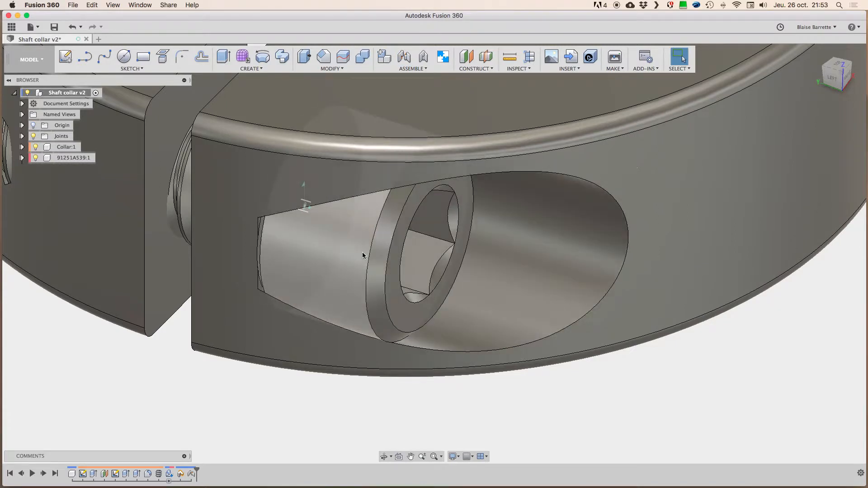
Step: Test the joint by moving the ungrounded components, and revert them to their original position
{"action": "middle_click_drag", "start_coordinate": [356, 250], "coordinate": [427, 290]}
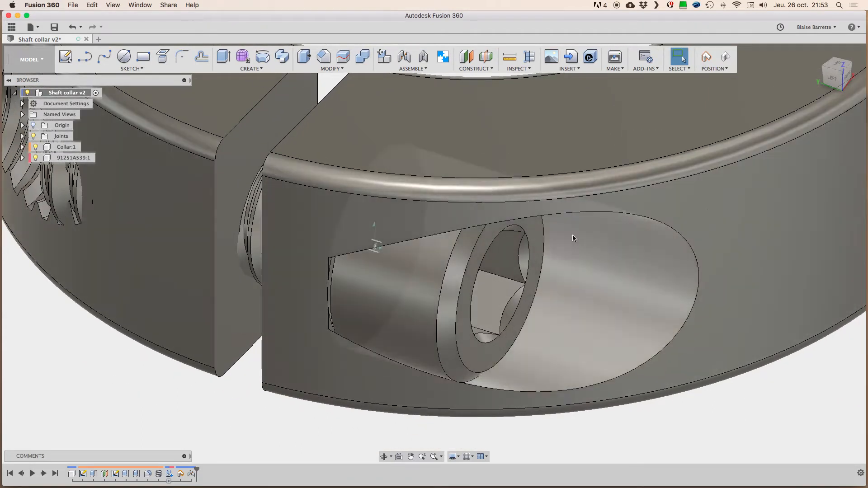
{"action": "scroll", "coordinate": [352, 284], "scroll_direction": "down", "scroll_amount": 5}
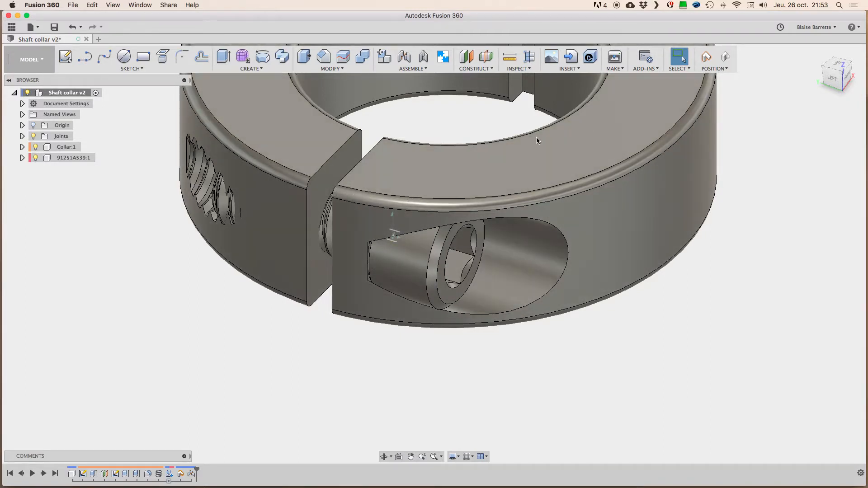
{"action": "scroll", "coordinate": [429, 277], "scroll_direction": "up", "scroll_amount": 3}
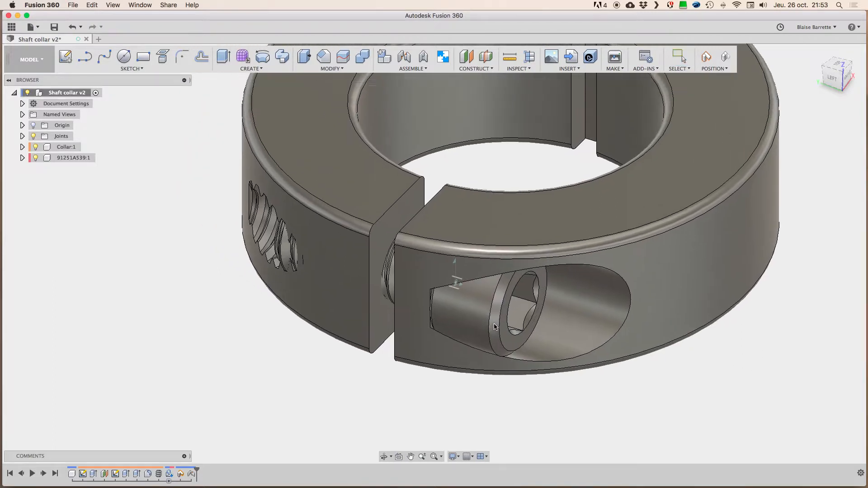
{"action": "scroll", "coordinate": [472, 250], "scroll_direction": "down", "scroll_amount": 3}
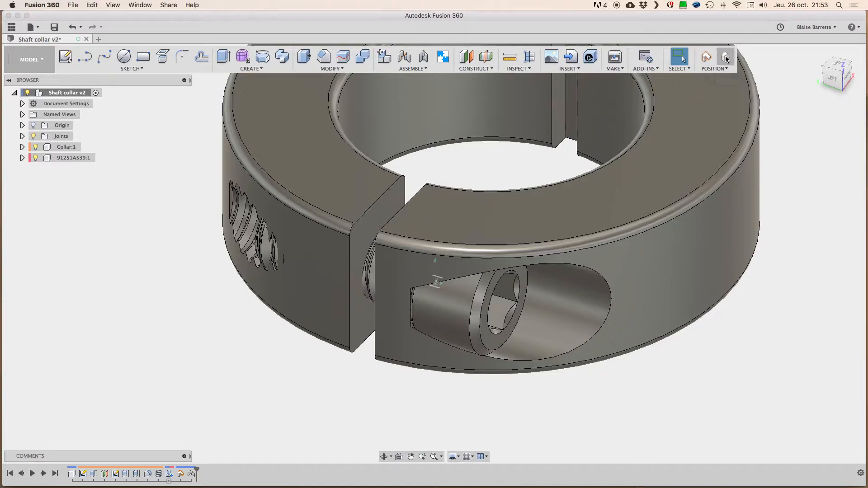
{"action": "left_click", "coordinate": [727, 58]}
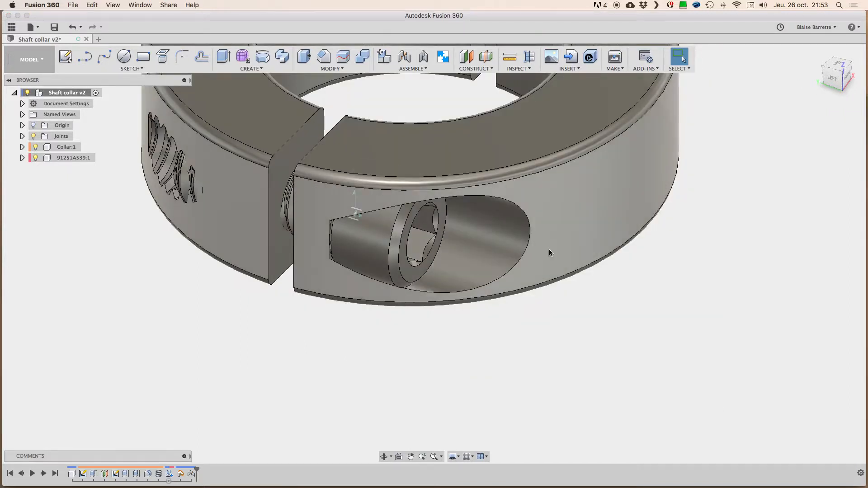
Step: Reveal the cylindrical joint in the design's Joints folder, and test moving the ungrounded parts again before reverting their position
{"action": "scroll", "coordinate": [448, 257], "scroll_direction": "up", "scroll_amount": 3}
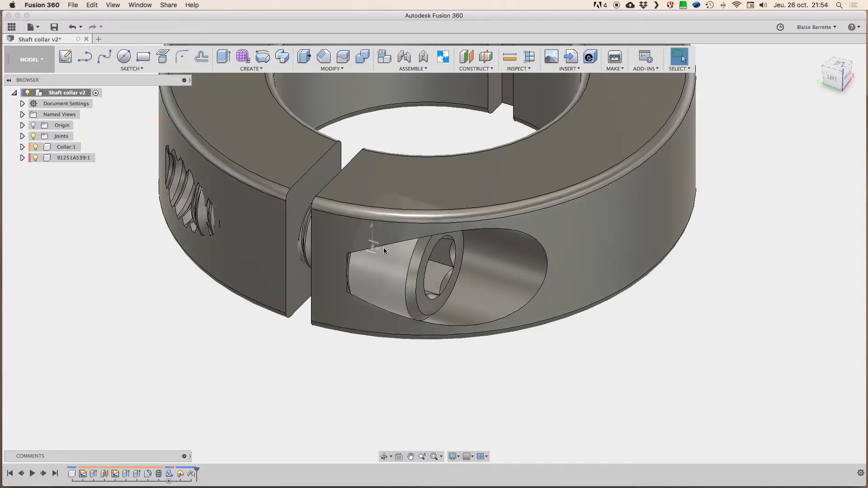
{"action": "scroll", "coordinate": [385, 256], "scroll_direction": "down", "scroll_amount": 5, "text": "shift"}
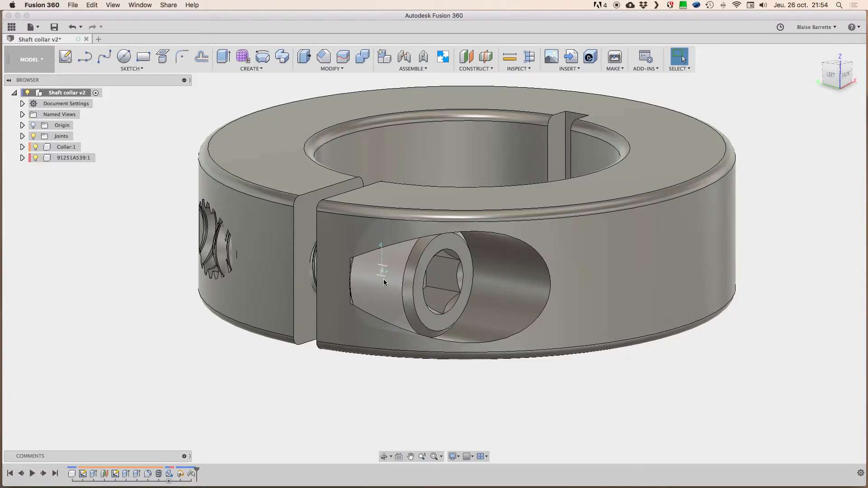
{"action": "scroll", "coordinate": [383, 280], "scroll_direction": "up", "scroll_amount": 5}
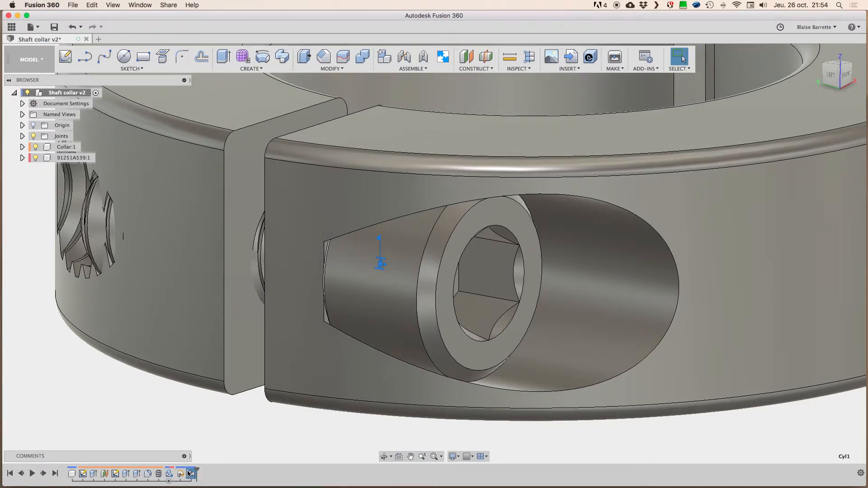
{"action": "left_click", "coordinate": [22, 136]}
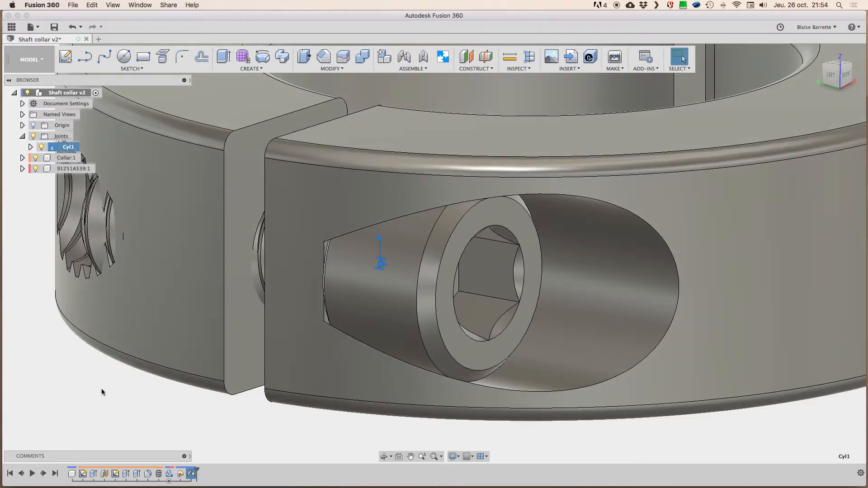
{"action": "left_click", "coordinate": [102, 391]}
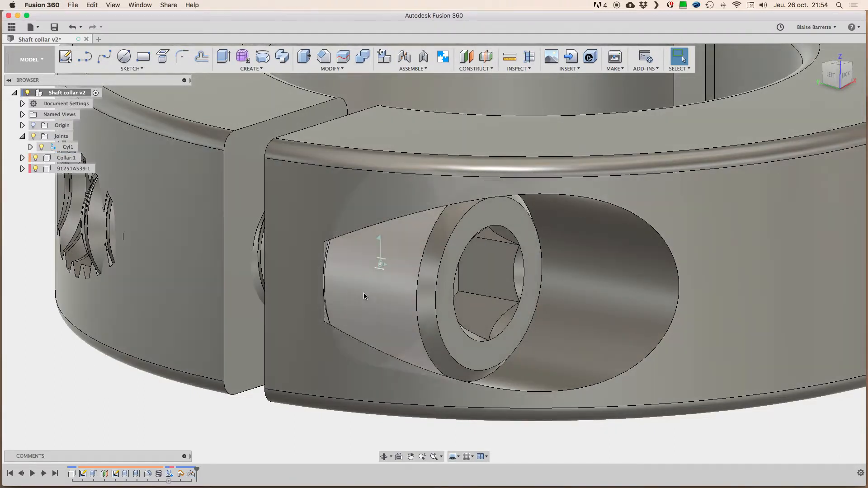
{"action": "left_click_drag", "start_coordinate": [429, 266], "coordinate": [493, 271]}
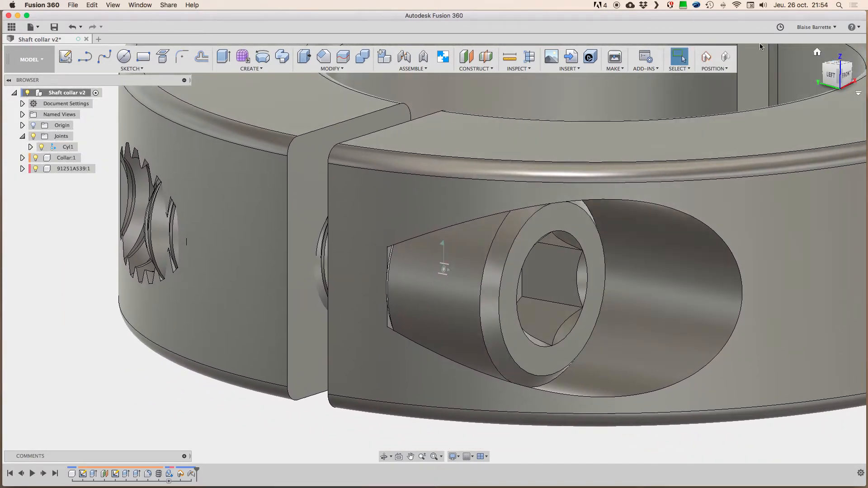
{"action": "left_click", "coordinate": [726, 57]}
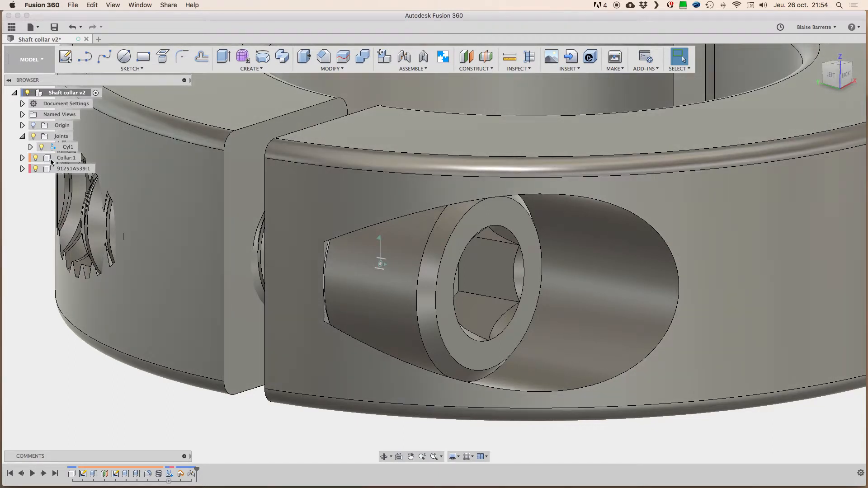
Step: Ground the Collar component so it stays fixed in space
{"action": "left_click", "coordinate": [47, 158]}
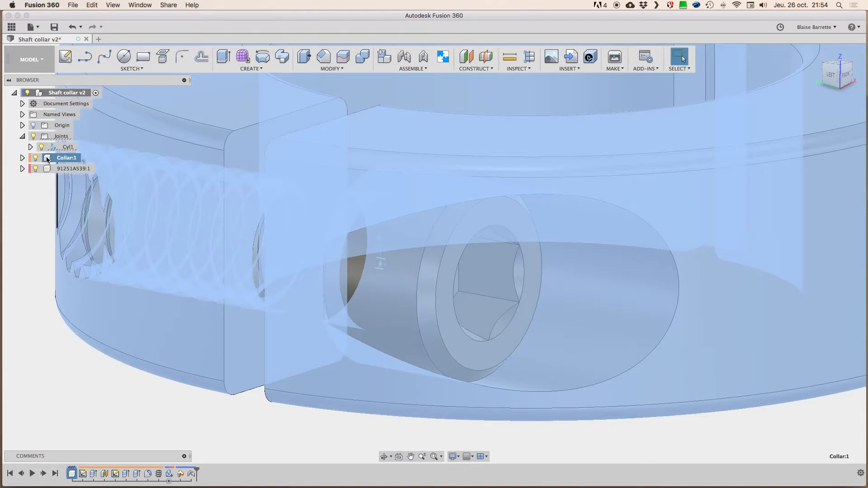
{"action": "right_click", "coordinate": [47, 158]}
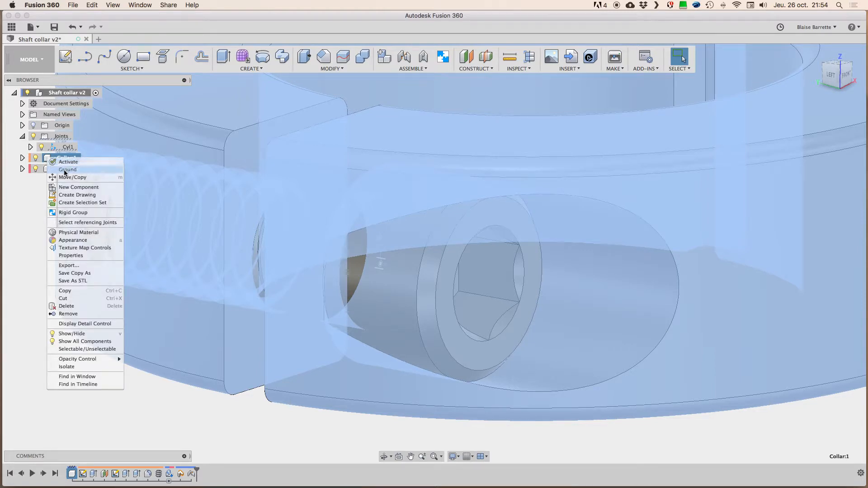
{"action": "left_click", "coordinate": [71, 170]}
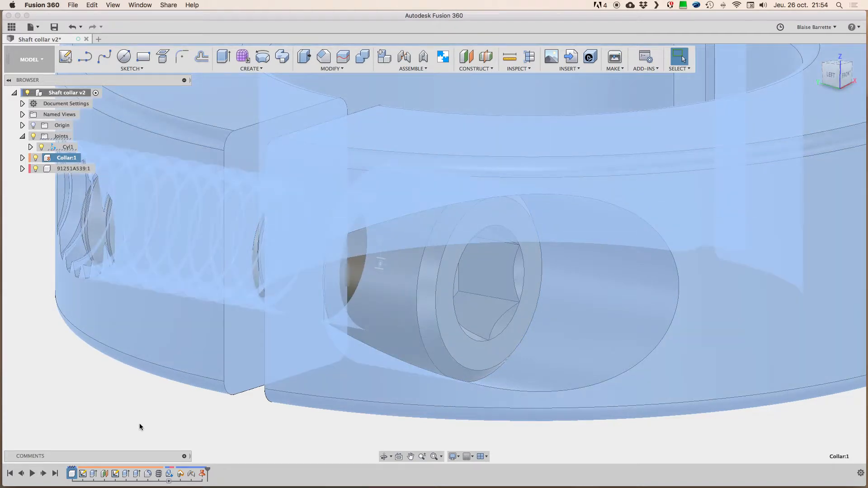
{"action": "left_click", "coordinate": [139, 424]}
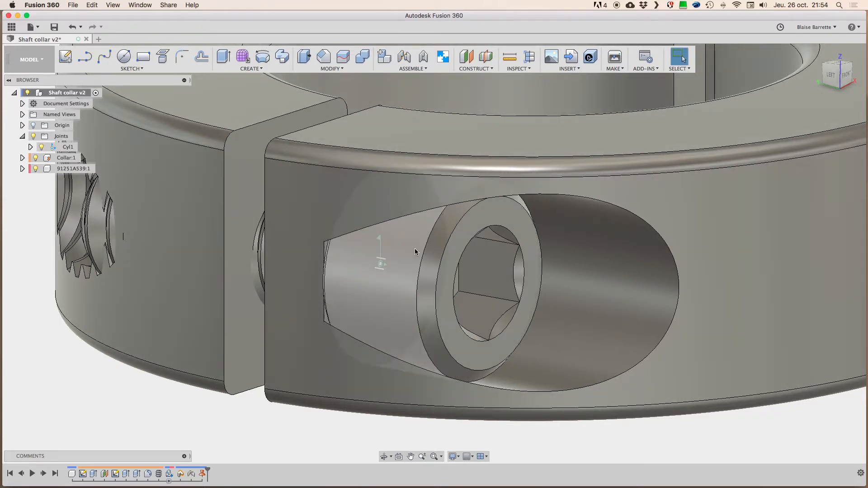
Step: Test the screw's sliding and rotation against the grounded collar, reverting its position after each trial
{"action": "left_click_drag", "start_coordinate": [414, 251], "coordinate": [706, 333]}
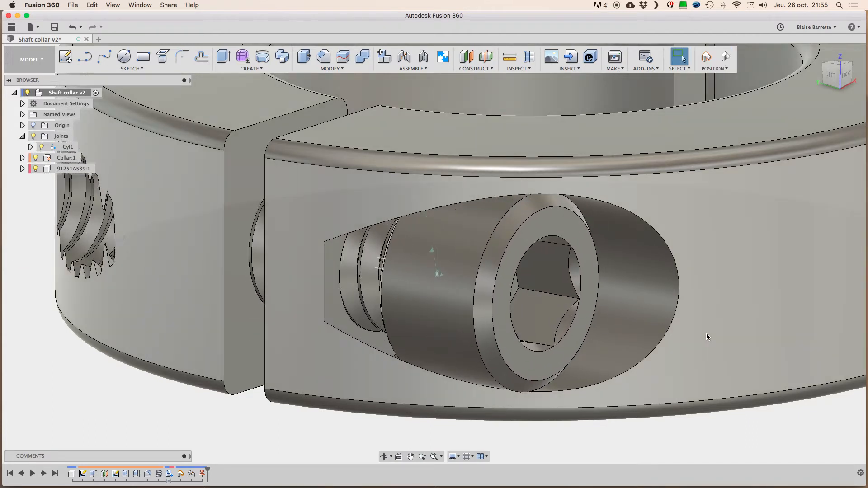
{"action": "left_click_drag", "start_coordinate": [601, 308], "coordinate": [484, 297]}
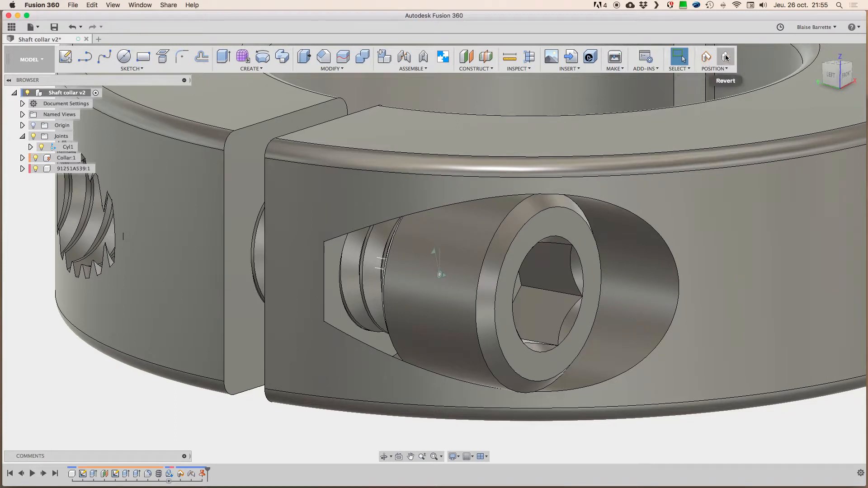
{"action": "left_click", "coordinate": [727, 57]}
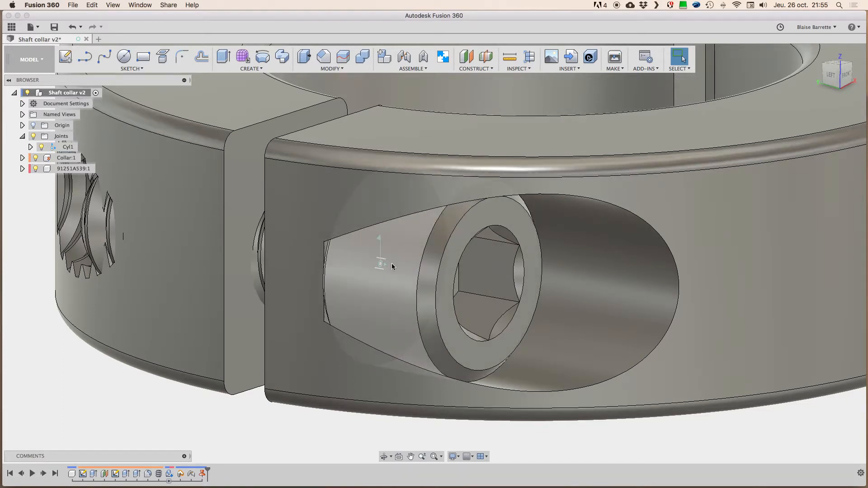
{"action": "middle_click_drag", "start_coordinate": [360, 194], "coordinate": [366, 201], "text": "shift"}
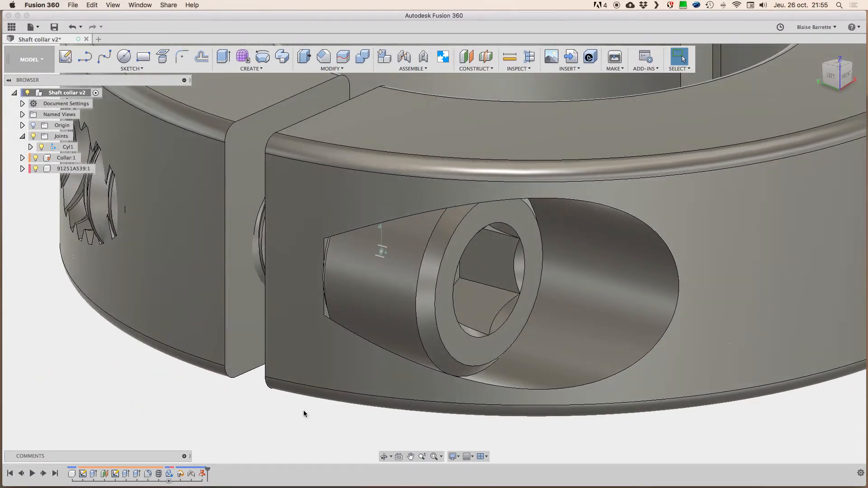
{"action": "middle_click_drag", "start_coordinate": [278, 391], "coordinate": [277, 389], "text": "shift"}
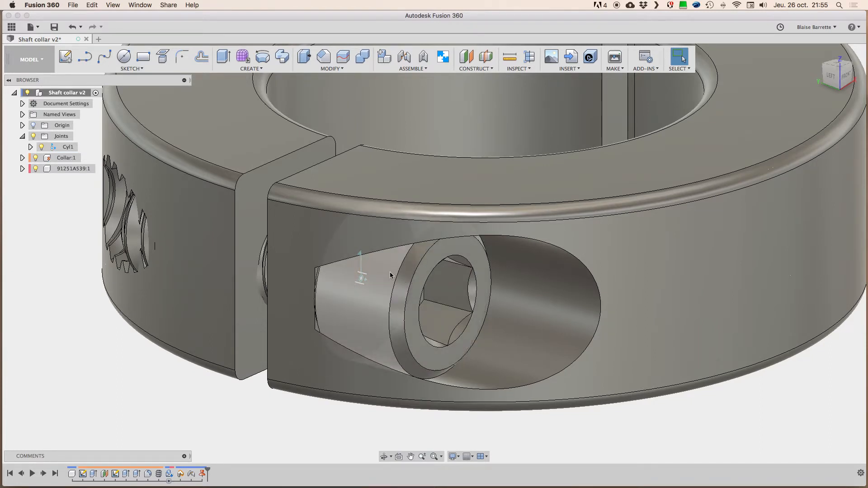
{"action": "left_click_drag", "start_coordinate": [390, 273], "coordinate": [464, 285]}
{"action": "left_click_drag", "start_coordinate": [398, 283], "coordinate": [439, 293]}
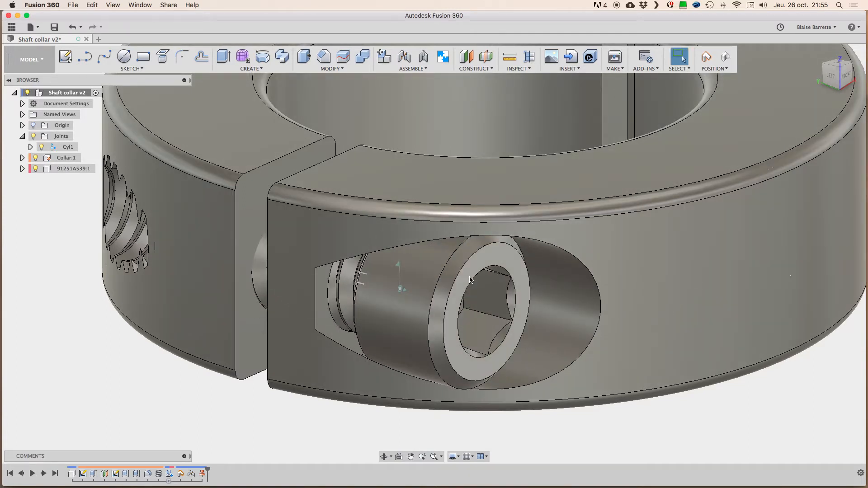
{"action": "left_click", "coordinate": [725, 56]}
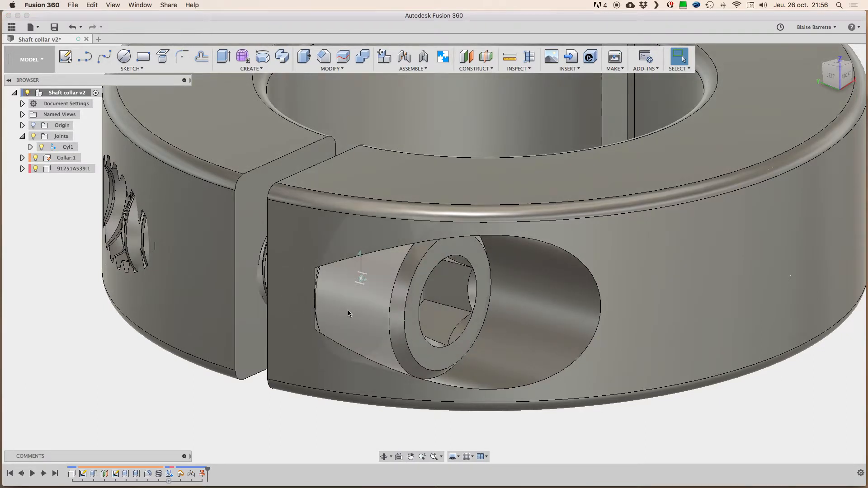
Step: Start a Motion Link and select the screw's cylindrical joint Cyl1 as its joint
{"action": "left_click", "coordinate": [411, 69]}
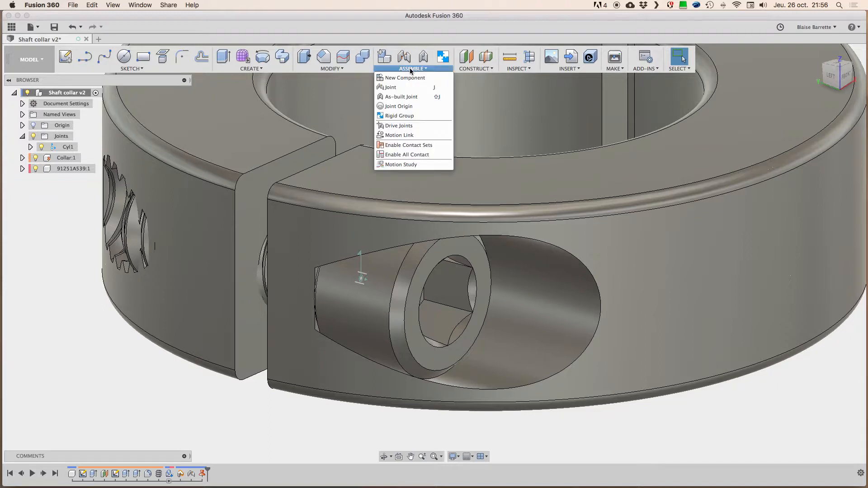
{"action": "left_click", "coordinate": [400, 136]}
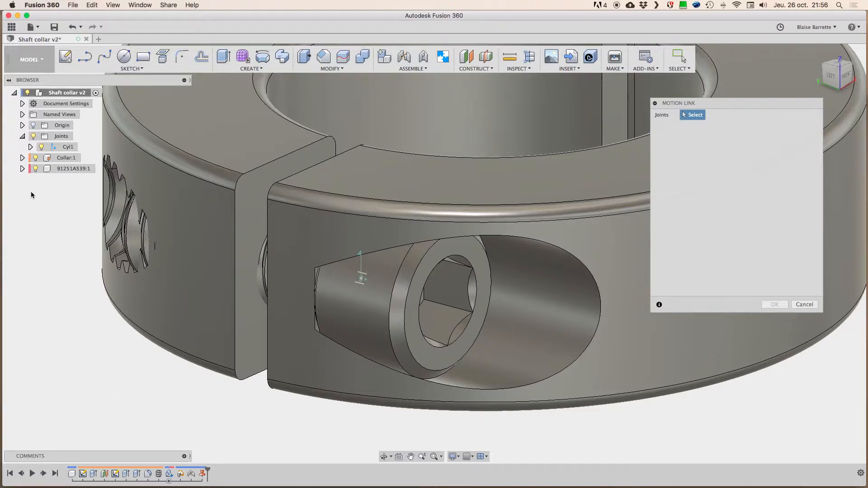
{"action": "left_click", "coordinate": [55, 148]}
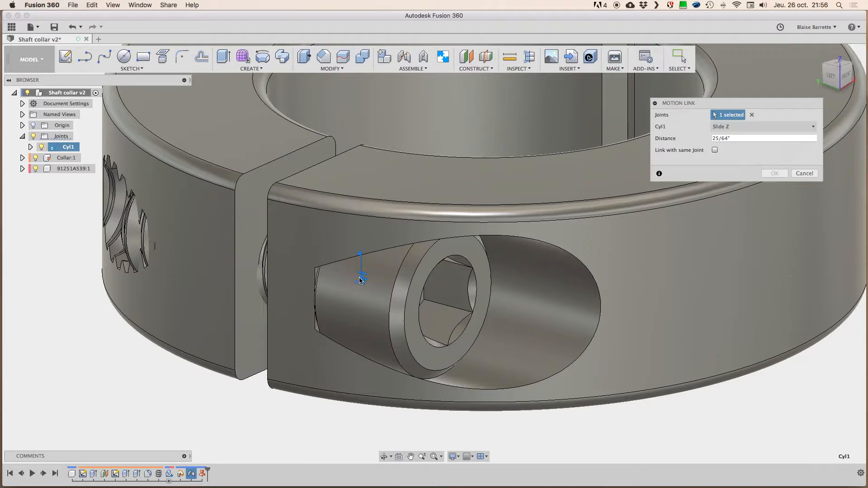
{"action": "left_click_drag", "start_coordinate": [754, 105], "coordinate": [740, 97]}
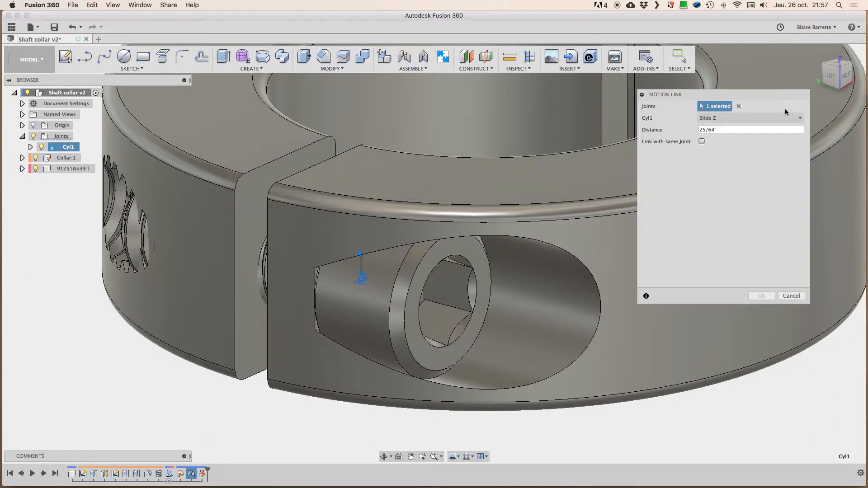
{"action": "left_click_drag", "start_coordinate": [670, 99], "coordinate": [686, 103]}
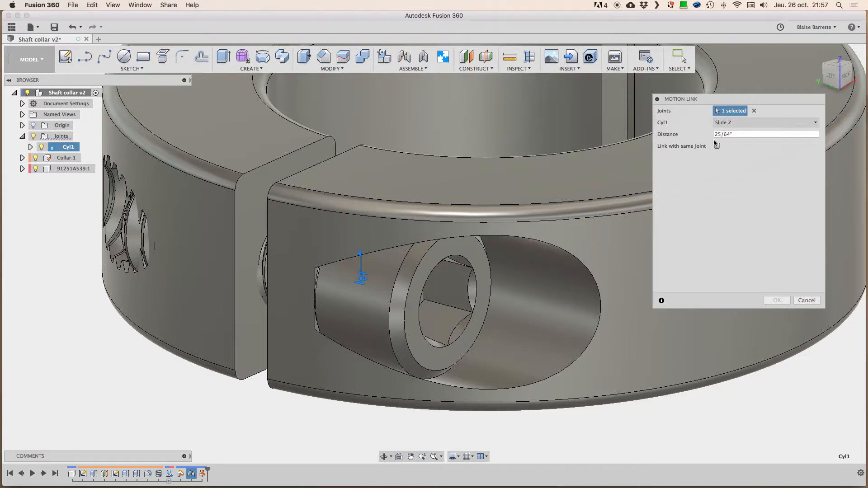
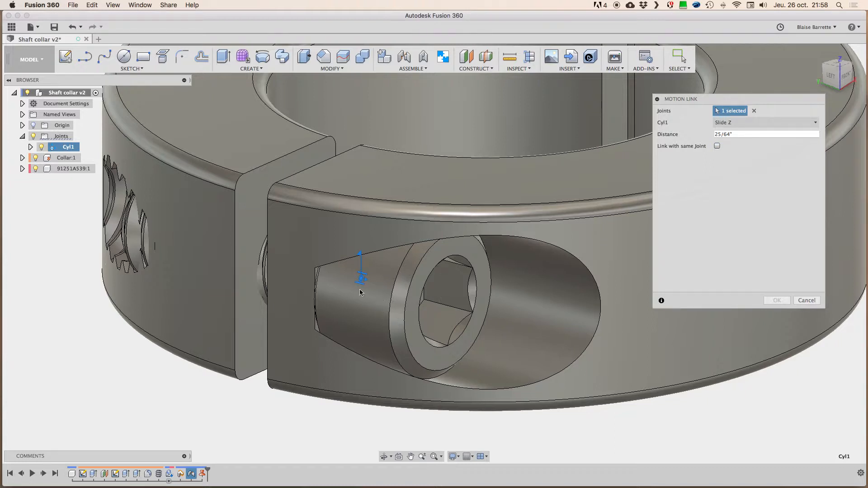
Step: Link the slide to the rotation of the same joint Cyl1, with a distance of 1/20 in per 360 deg
{"action": "left_click", "coordinate": [717, 146]}
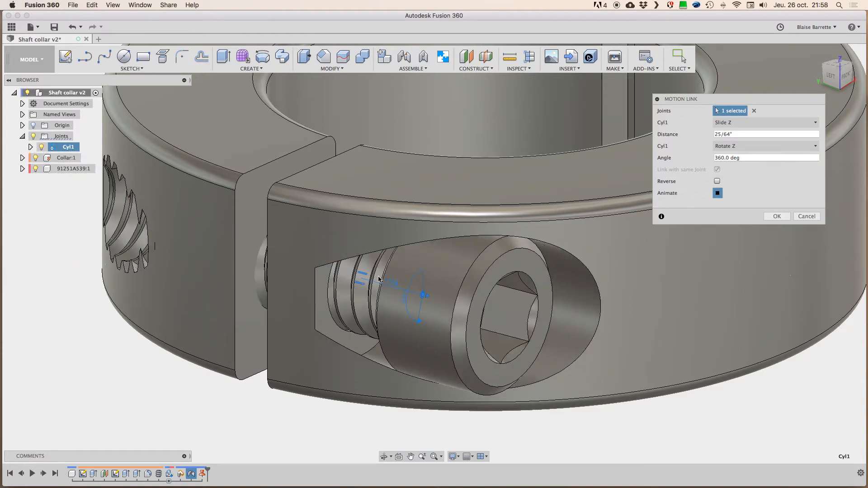
{"action": "left_click", "coordinate": [741, 134]}
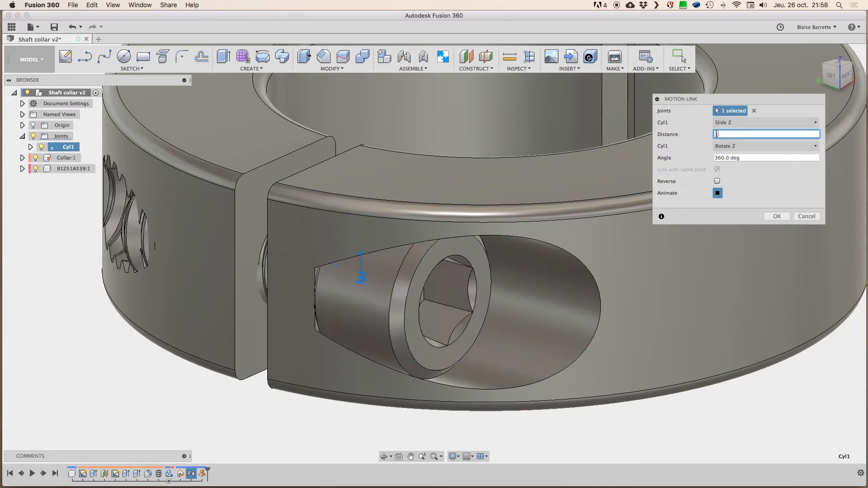
{"action": "type", "text": "1/20"}
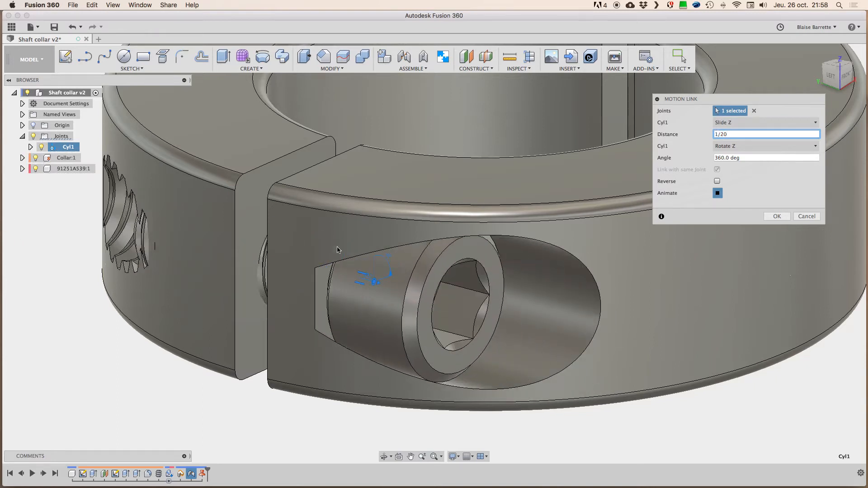
{"action": "left_click", "coordinate": [744, 158]}
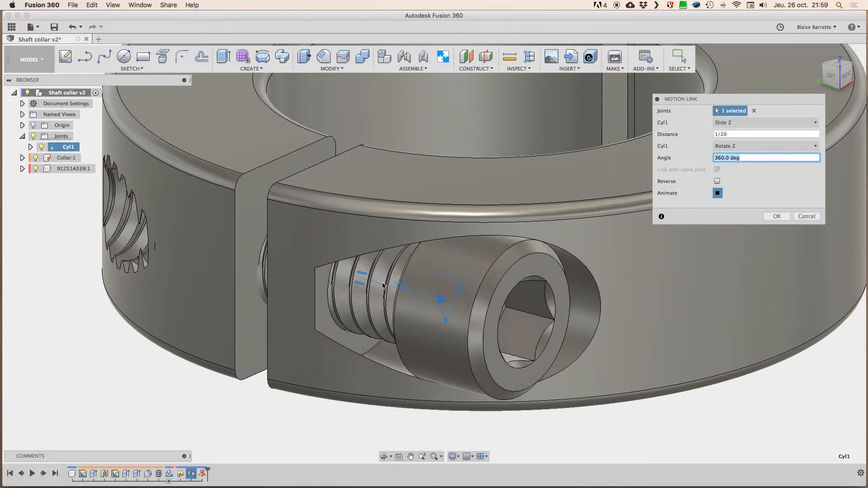
Step: Preview the link with Reverse enabled, disable Reverse again, and confirm the motion link
{"action": "left_click", "coordinate": [717, 181]}
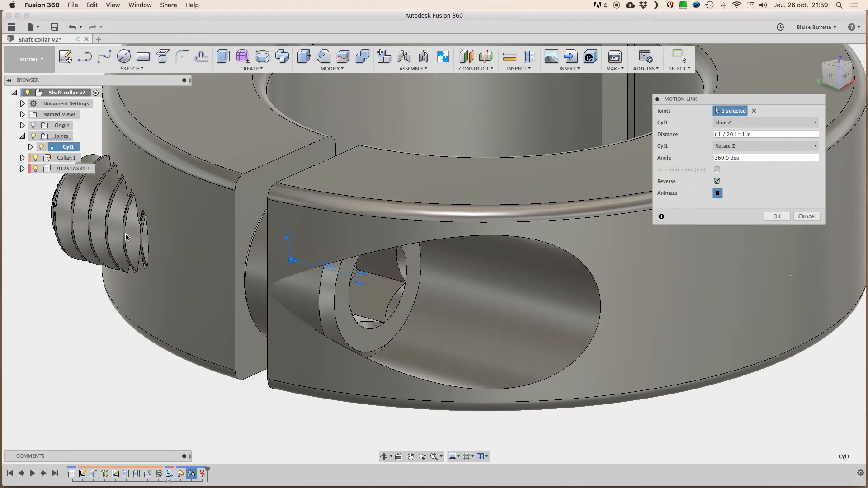
{"action": "left_click", "coordinate": [717, 181]}
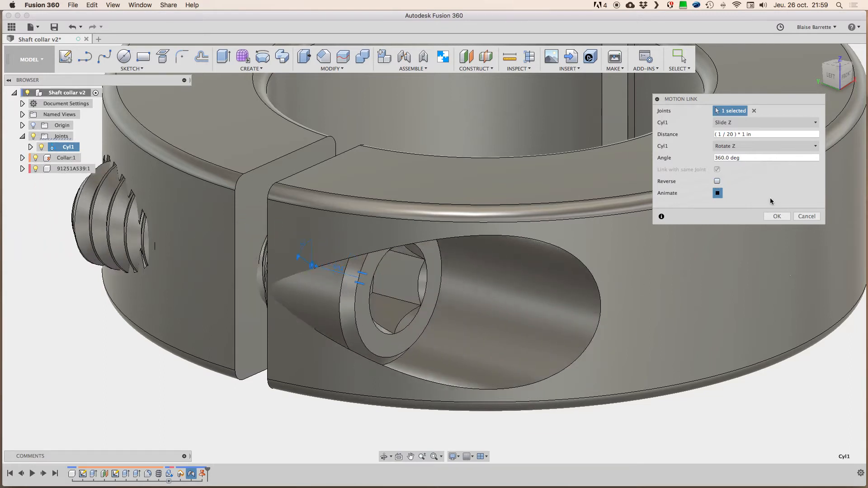
{"action": "left_click_drag", "start_coordinate": [778, 97], "coordinate": [746, 114]}
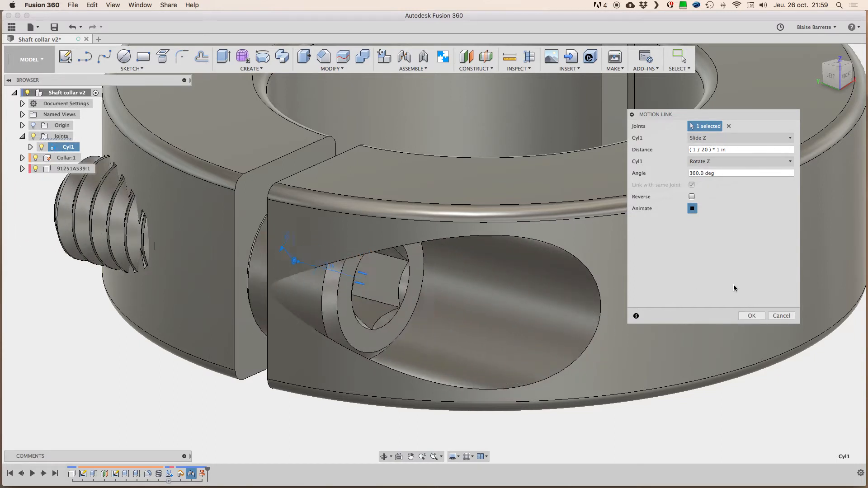
{"action": "left_click", "coordinate": [751, 316]}
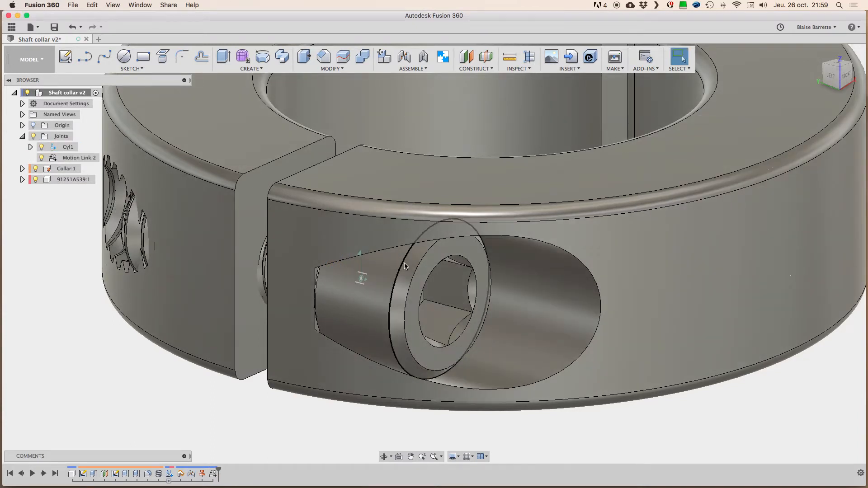
Step: Test the motion link by turning the screw in both directions in the collar, and revert its position
{"action": "middle_click_drag", "start_coordinate": [397, 280], "coordinate": [398, 279], "text": "shift"}
{"action": "left_click_drag", "start_coordinate": [389, 285], "coordinate": [402, 340]}
{"action": "left_click_drag", "start_coordinate": [379, 267], "coordinate": [396, 339]}
{"action": "left_click_drag", "start_coordinate": [388, 269], "coordinate": [402, 342]}
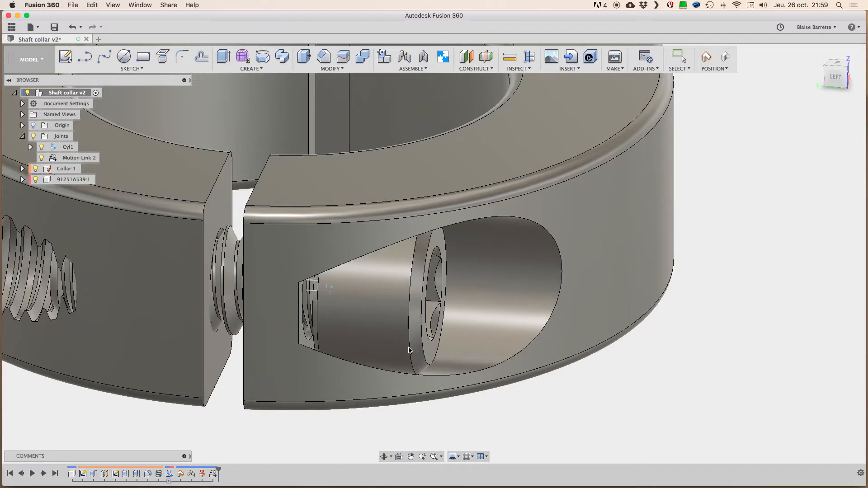
{"action": "left_click_drag", "start_coordinate": [376, 284], "coordinate": [362, 249]}
{"action": "left_click_drag", "start_coordinate": [369, 323], "coordinate": [343, 267]}
{"action": "left_click_drag", "start_coordinate": [364, 316], "coordinate": [349, 235]}
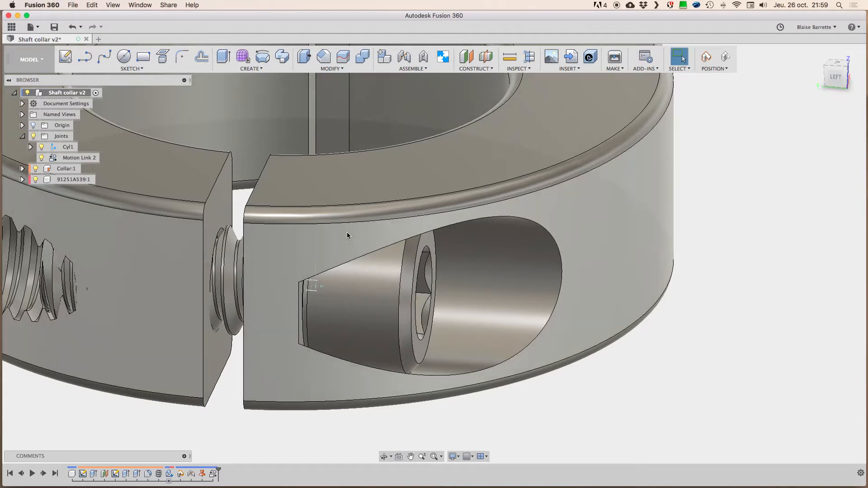
{"action": "left_click_drag", "start_coordinate": [374, 328], "coordinate": [347, 209]}
{"action": "left_click_drag", "start_coordinate": [343, 308], "coordinate": [320, 201]}
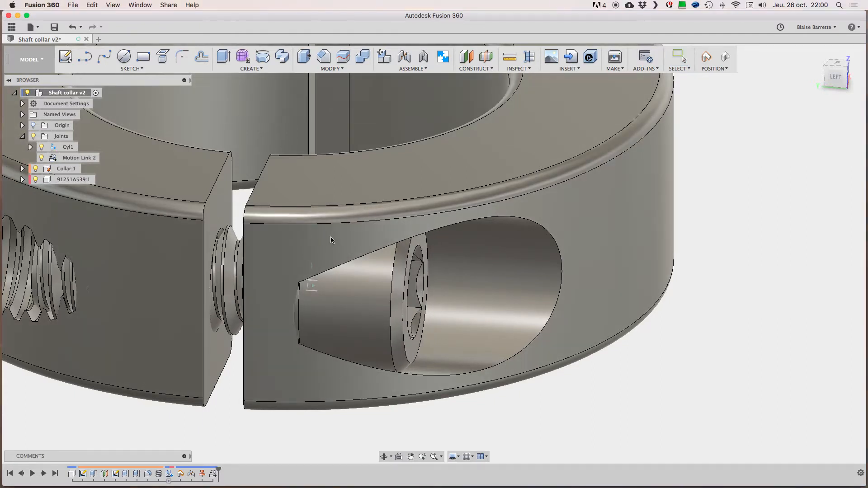
{"action": "left_click_drag", "start_coordinate": [342, 295], "coordinate": [322, 212]}
{"action": "left_click_drag", "start_coordinate": [370, 322], "coordinate": [331, 216]}
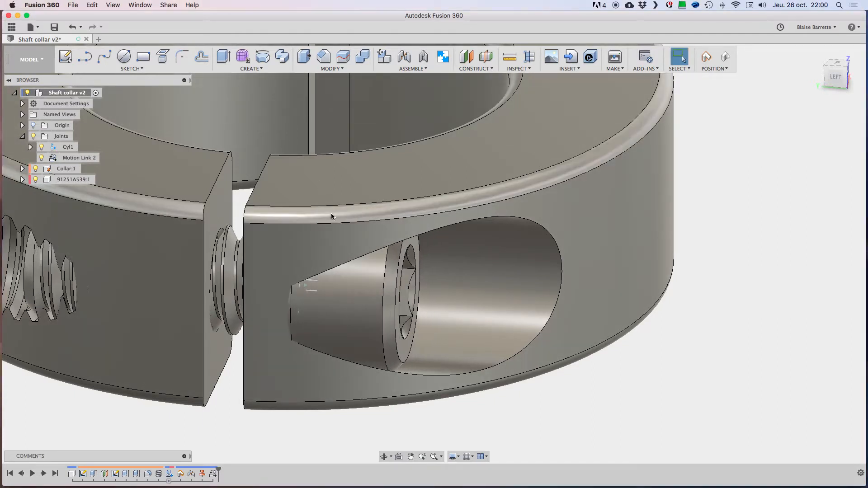
{"action": "left_click_drag", "start_coordinate": [344, 303], "coordinate": [320, 216]}
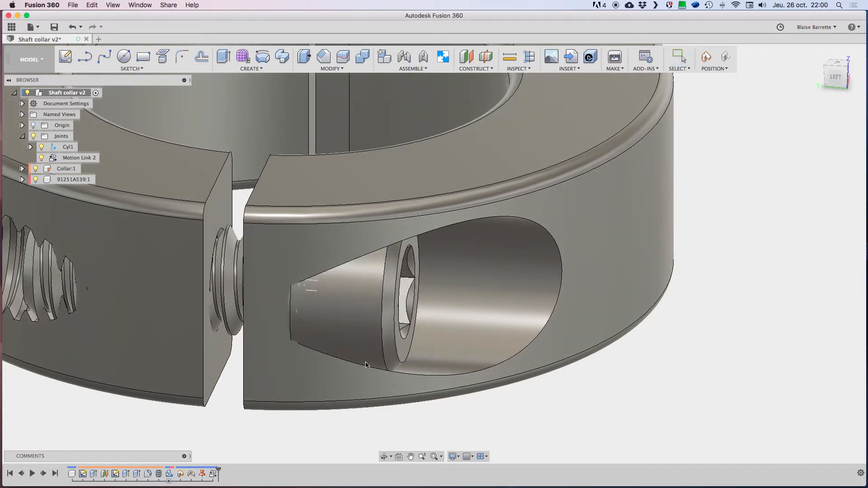
{"action": "left_click_drag", "start_coordinate": [352, 286], "coordinate": [372, 350]}
{"action": "left_click_drag", "start_coordinate": [354, 286], "coordinate": [381, 393]}
{"action": "left_click_drag", "start_coordinate": [382, 333], "coordinate": [412, 406]}
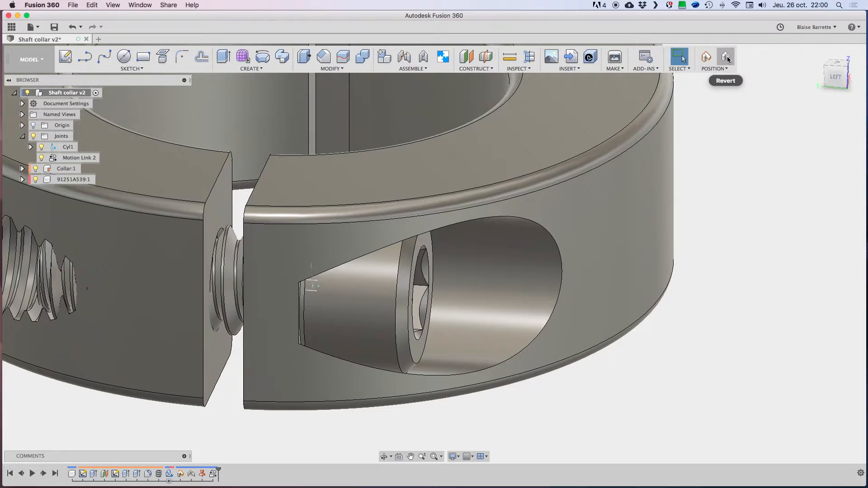
{"action": "left_click", "coordinate": [728, 56]}
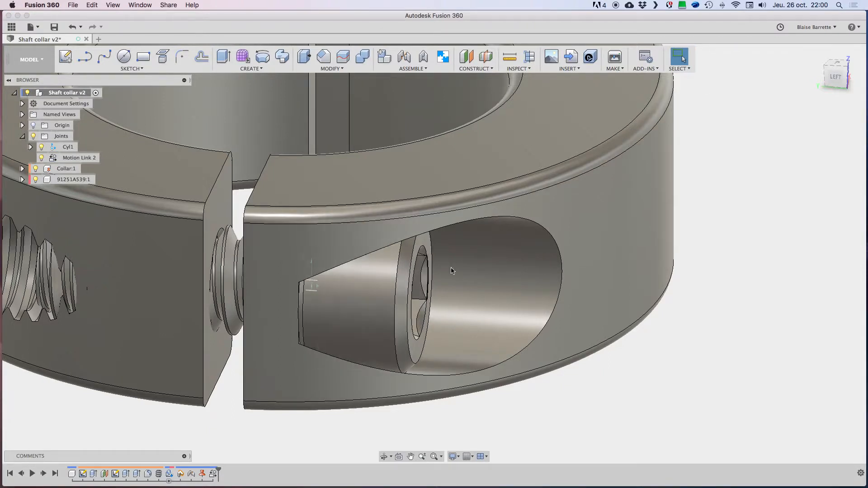
Step: Open the joint limits of the cylindrical joint Cyl1 for editing and choose the Slide motion
{"action": "scroll", "coordinate": [548, 253], "scroll_direction": "right", "scroll_amount": 5, "text": "shift"}
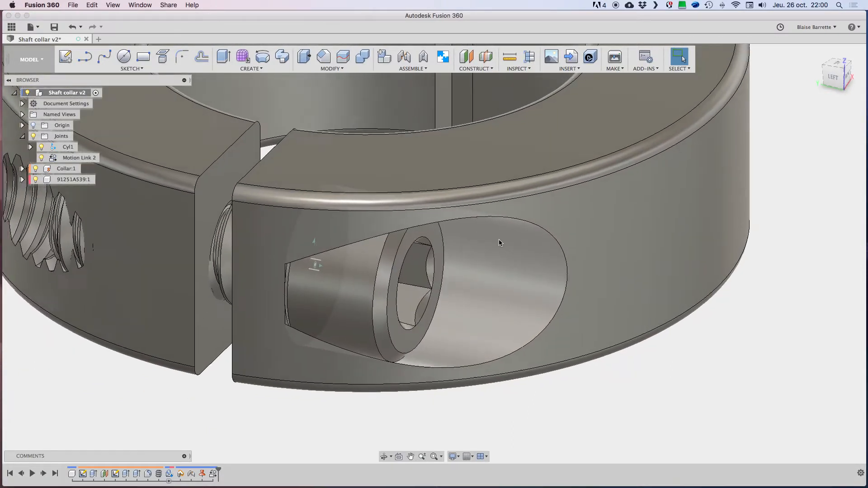
{"action": "scroll", "coordinate": [499, 239], "scroll_direction": "left", "scroll_amount": 3}
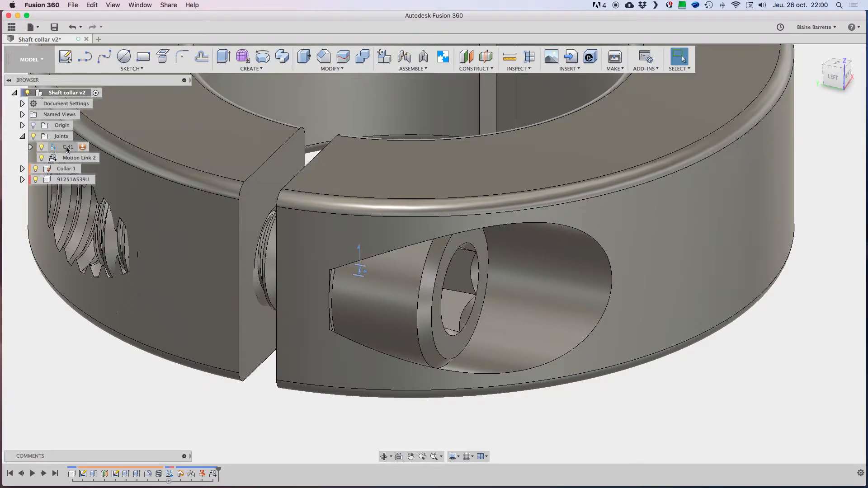
{"action": "left_click", "coordinate": [83, 148]}
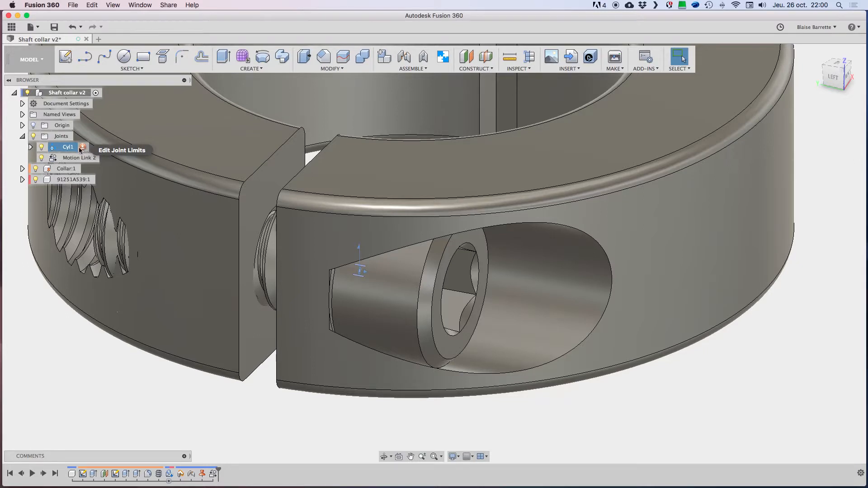
{"action": "left_click", "coordinate": [83, 148]}
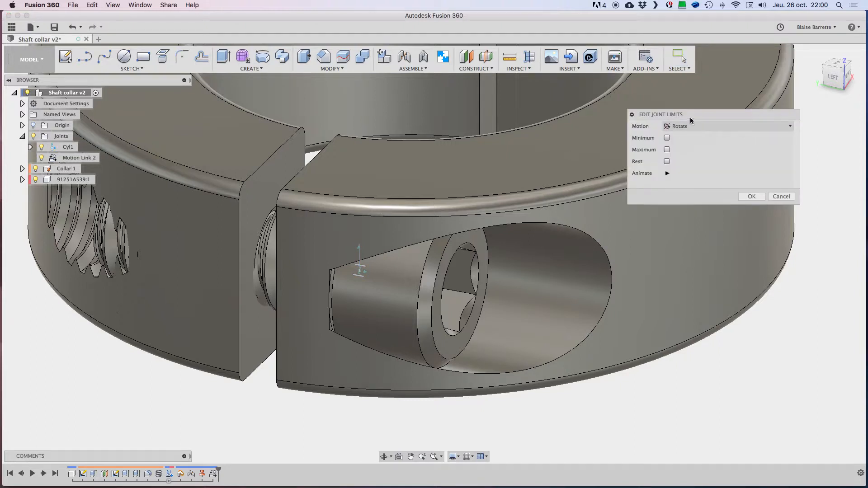
{"action": "left_click_drag", "start_coordinate": [700, 116], "coordinate": [686, 115]}
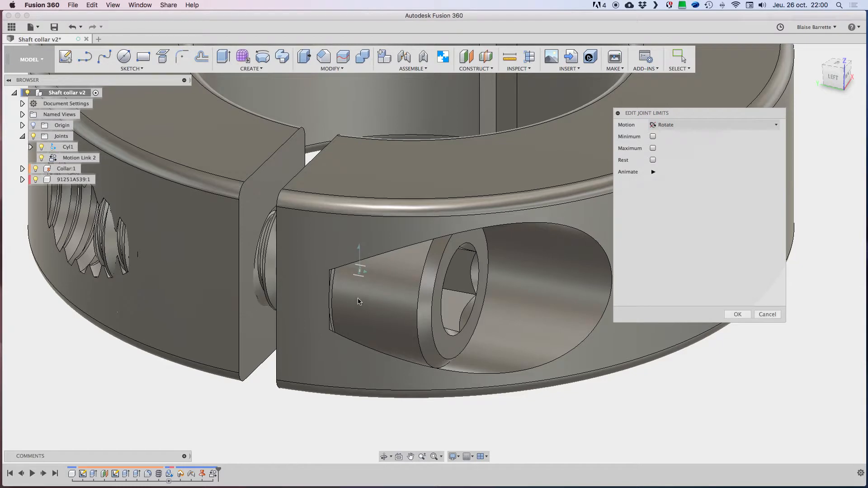
{"action": "left_click", "coordinate": [713, 126]}
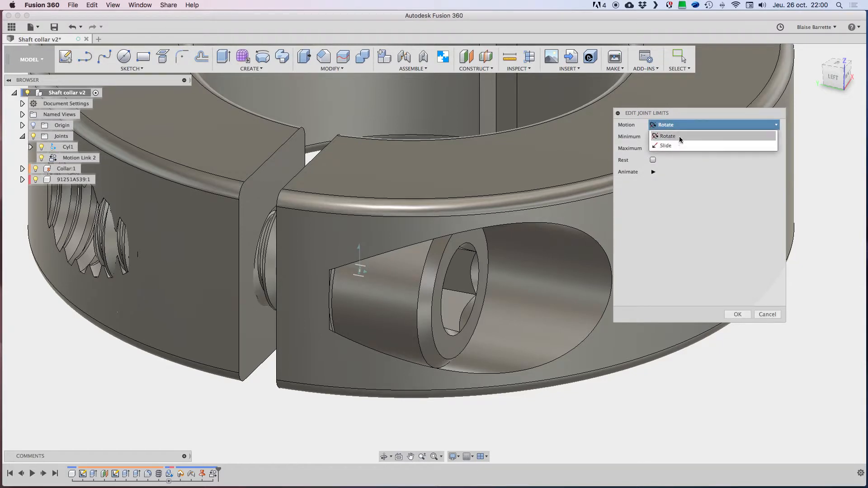
{"action": "left_click", "coordinate": [647, 128]}
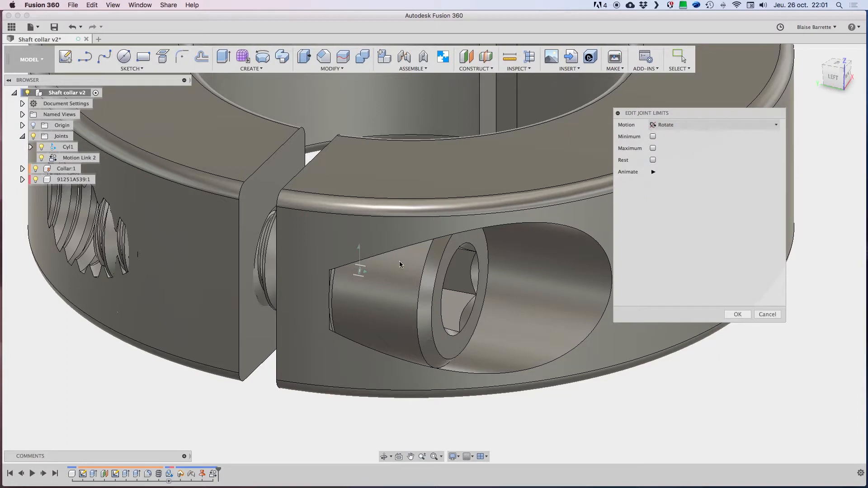
{"action": "left_click", "coordinate": [692, 126]}
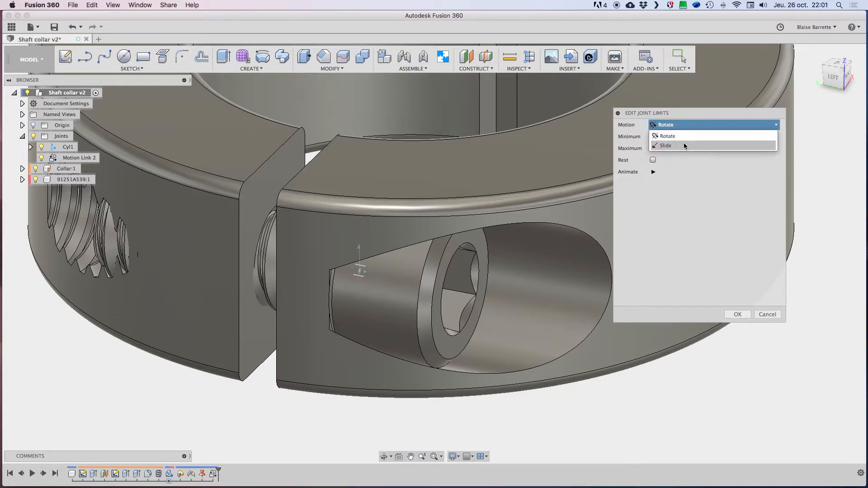
{"action": "left_click", "coordinate": [685, 148]}
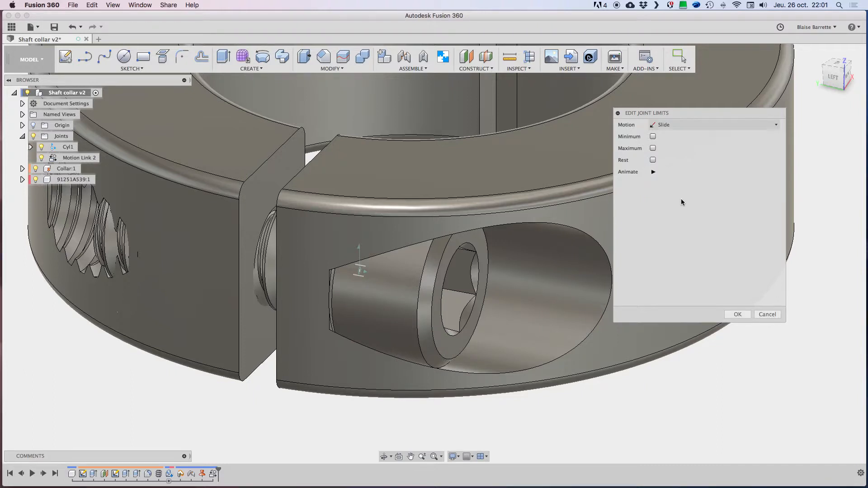
Step: Enable the slide's minimum limit, animate the motion, try 1/8 in, and set the minimum to 0 in
{"action": "left_click", "coordinate": [653, 137]}
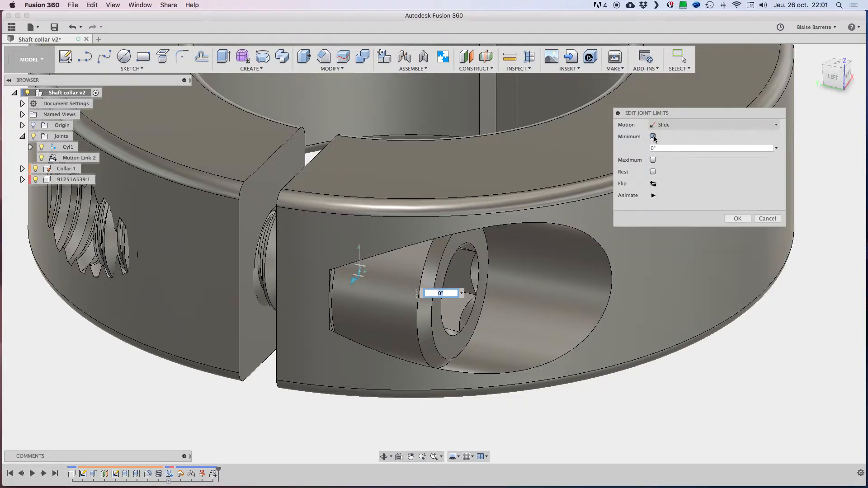
{"action": "left_click", "coordinate": [653, 195]}
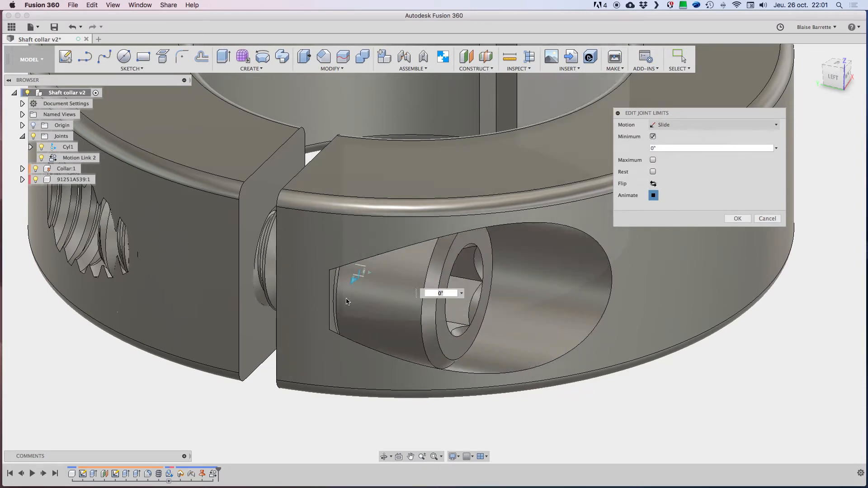
{"action": "left_click", "coordinate": [662, 148]}
{"action": "type", "text": "1/8"}
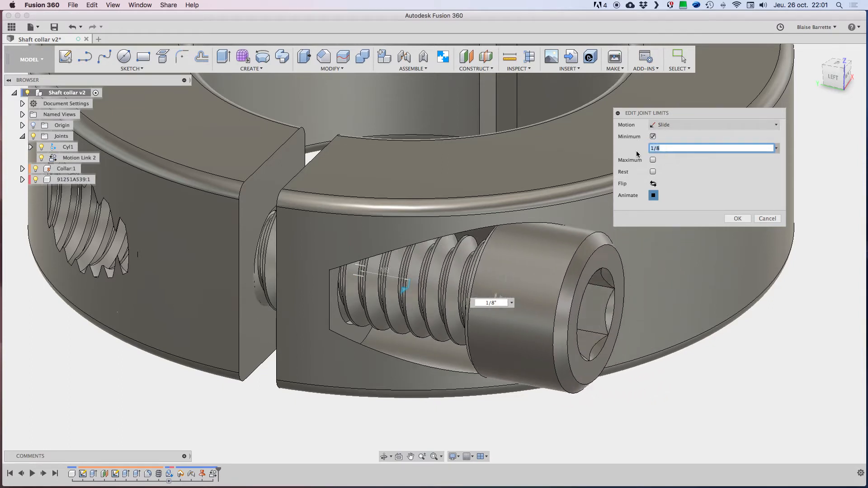
{"action": "key", "text": "BackSpace"}
{"action": "type", "text": "0"}
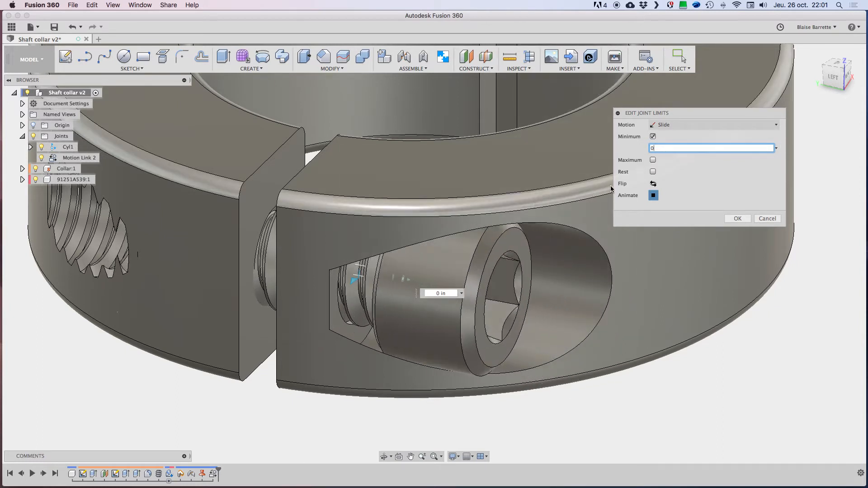
Step: Try the flipped limit and an added maximum, restore the minimum-only setting, and accept the joint limits
{"action": "left_click", "coordinate": [654, 183]}
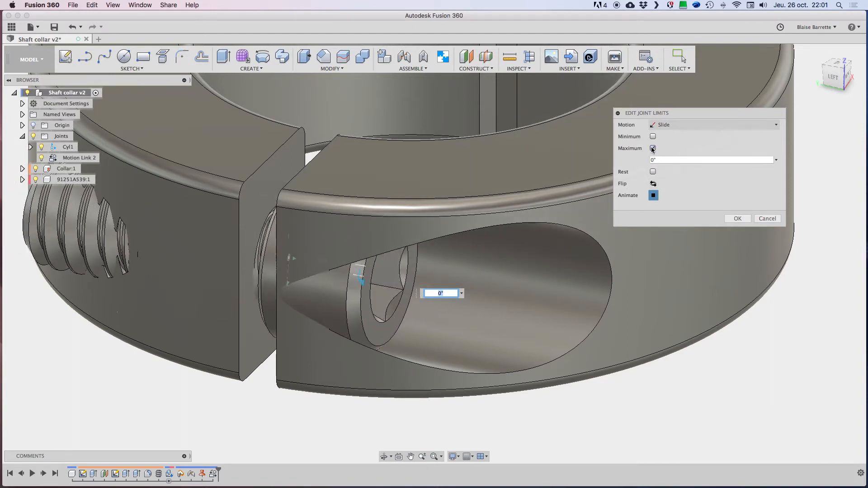
{"action": "left_click", "coordinate": [654, 186]}
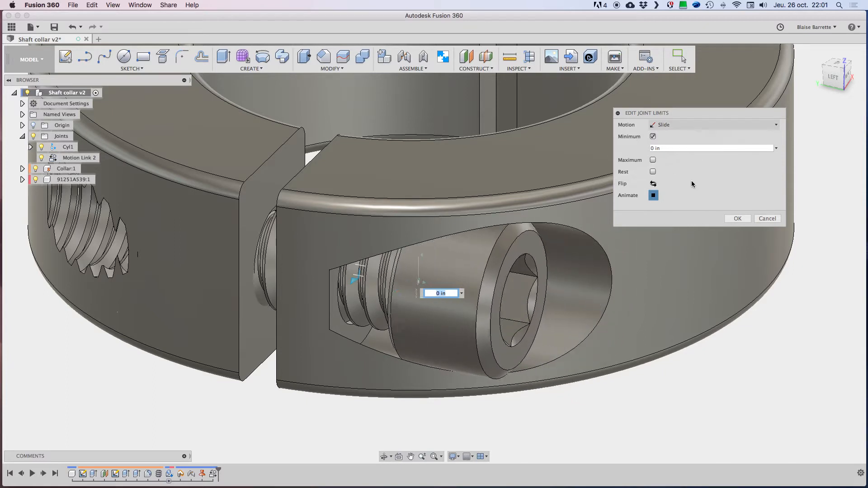
{"action": "left_click", "coordinate": [653, 160]}
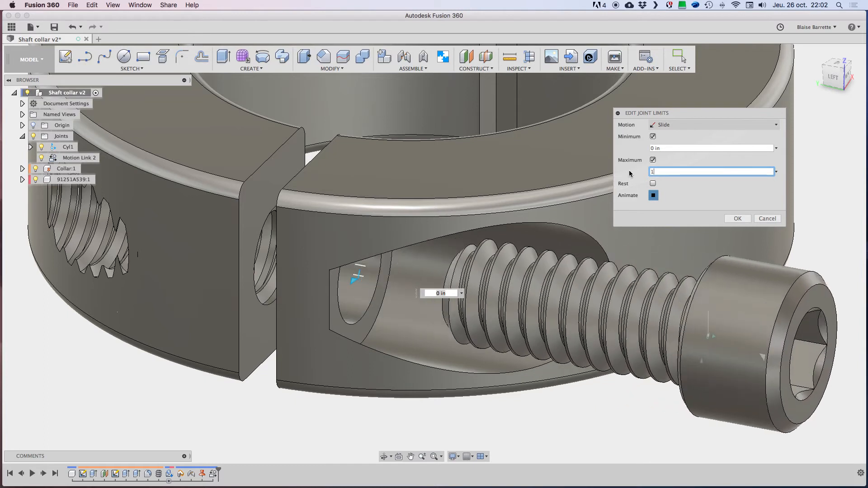
{"action": "left_click", "coordinate": [653, 160]}
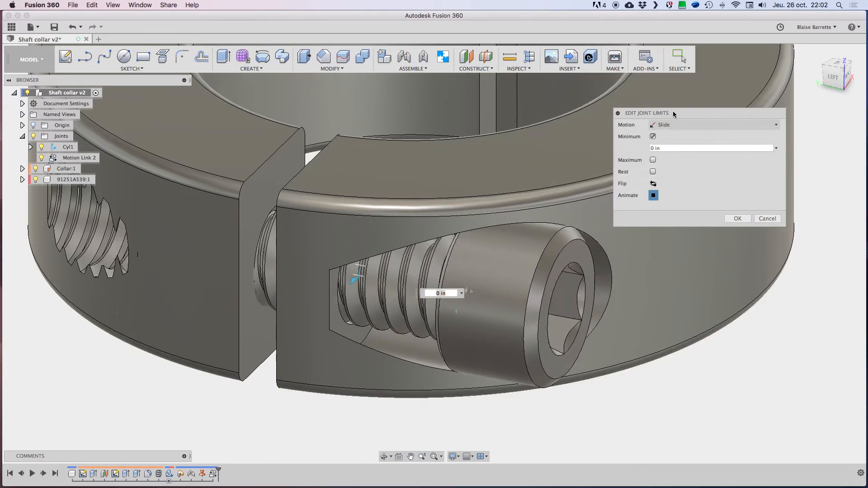
{"action": "left_click_drag", "start_coordinate": [687, 119], "coordinate": [698, 120]}
{"action": "left_click", "coordinate": [751, 315]}
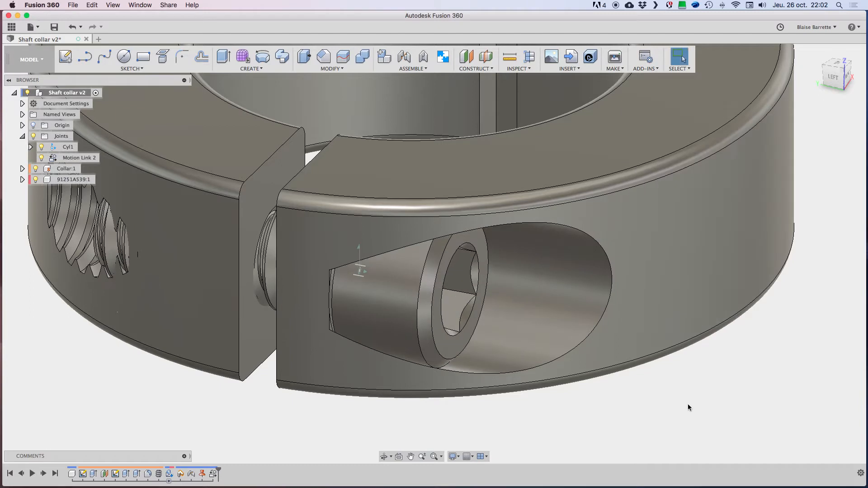
Step: Turn the screw in the collar to test the slide limit, and hide the joint Cyl1
{"action": "left_click_drag", "start_coordinate": [400, 285], "coordinate": [417, 351]}
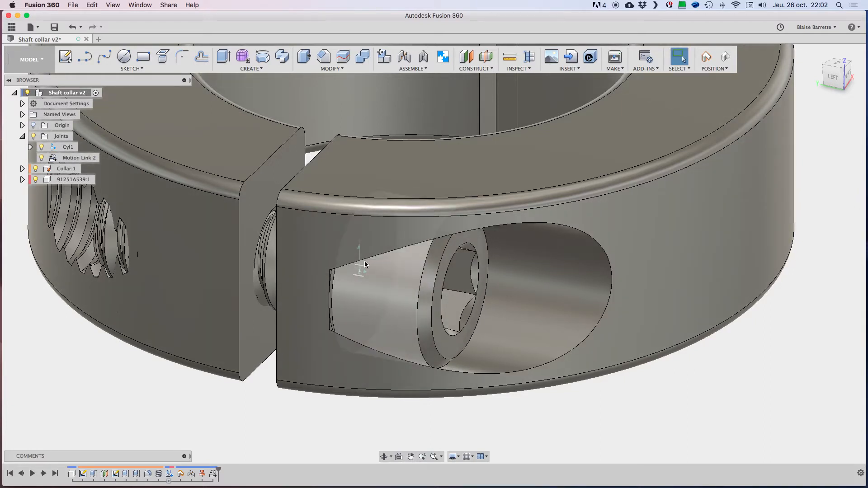
{"action": "middle_click_drag", "start_coordinate": [337, 338], "coordinate": [388, 330]}
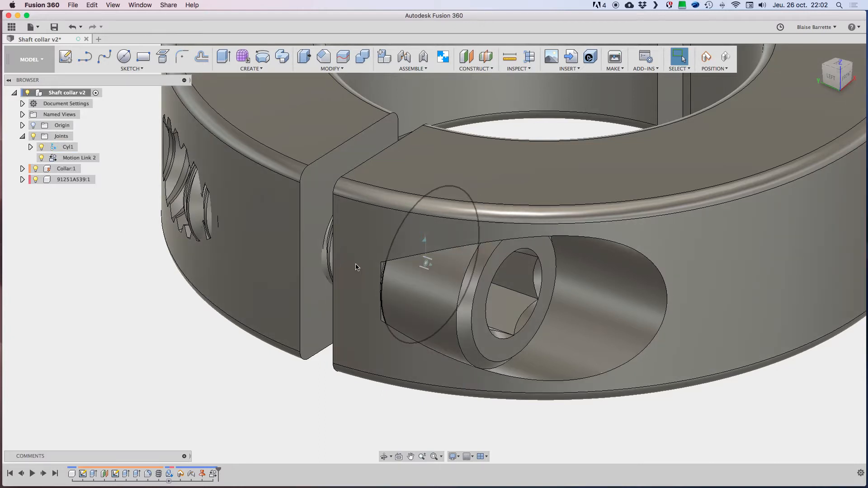
{"action": "left_click", "coordinate": [42, 147]}
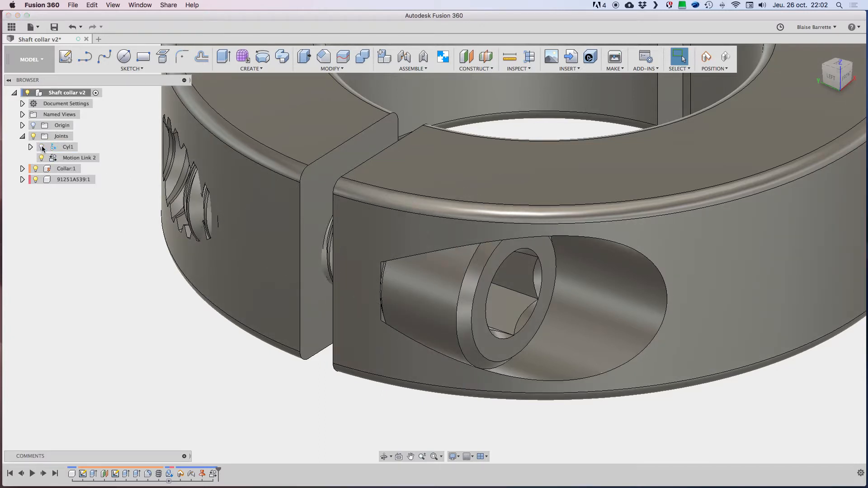
{"action": "scroll", "coordinate": [262, 402], "scroll_direction": "down", "scroll_amount": 5}
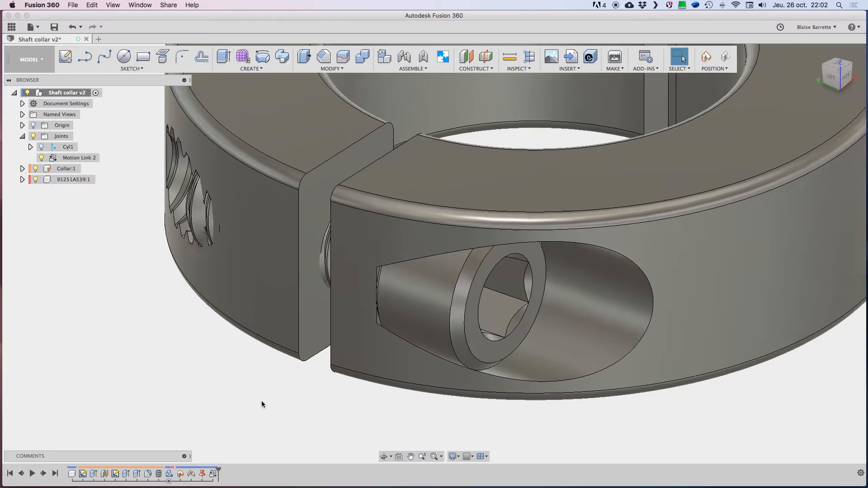
{"action": "middle_click_drag", "start_coordinate": [253, 371], "coordinate": [398, 387], "text": "shift"}
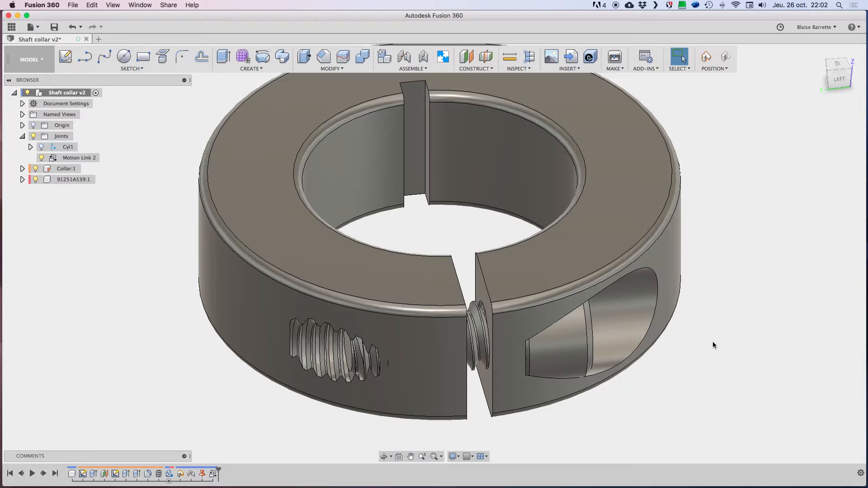
Step: Apply the Aluminum - Anodized Glossy (Red) appearance to the collar body
{"action": "key", "text": "a"}
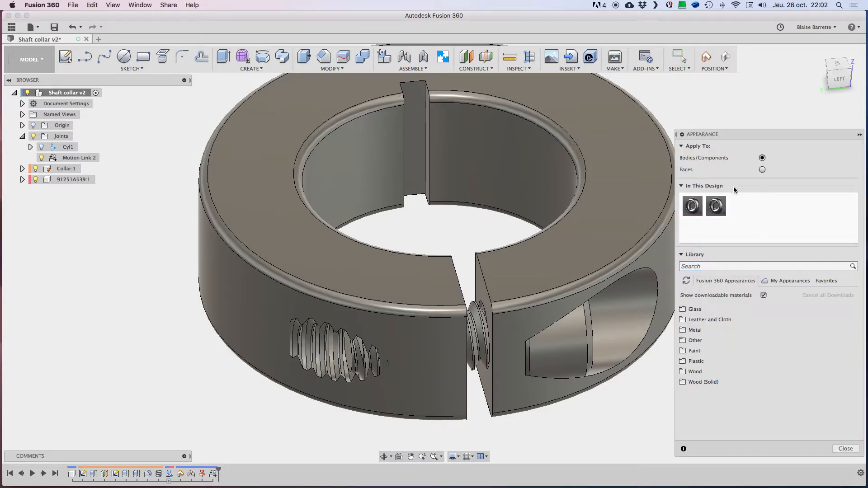
{"action": "left_click", "coordinate": [695, 330]}
{"action": "left_click", "coordinate": [707, 341]}
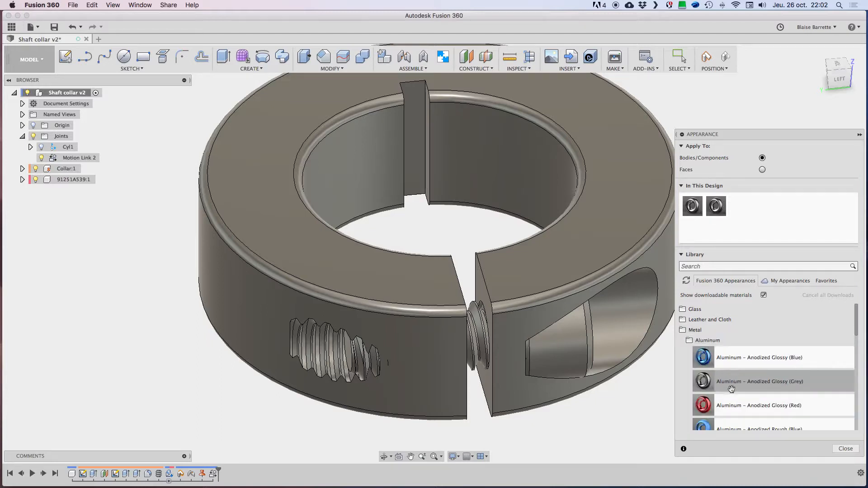
{"action": "scroll", "coordinate": [724, 401], "scroll_direction": "down", "scroll_amount": 1}
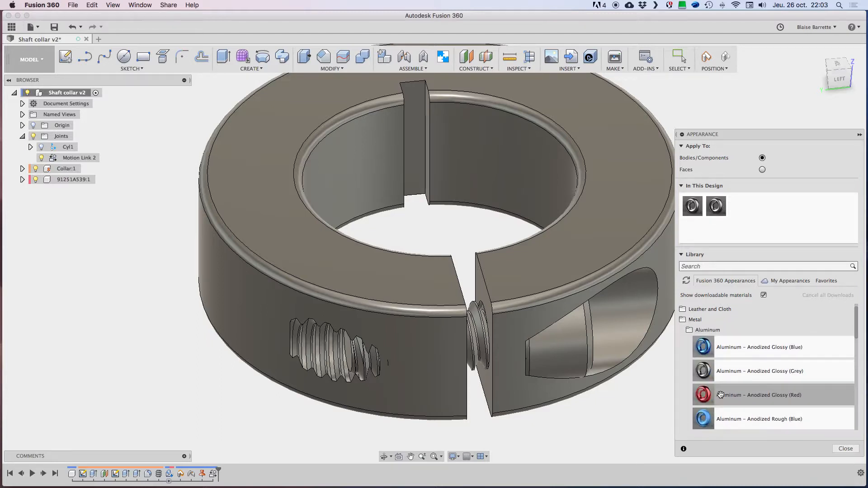
{"action": "left_click_drag", "start_coordinate": [721, 395], "coordinate": [609, 233]}
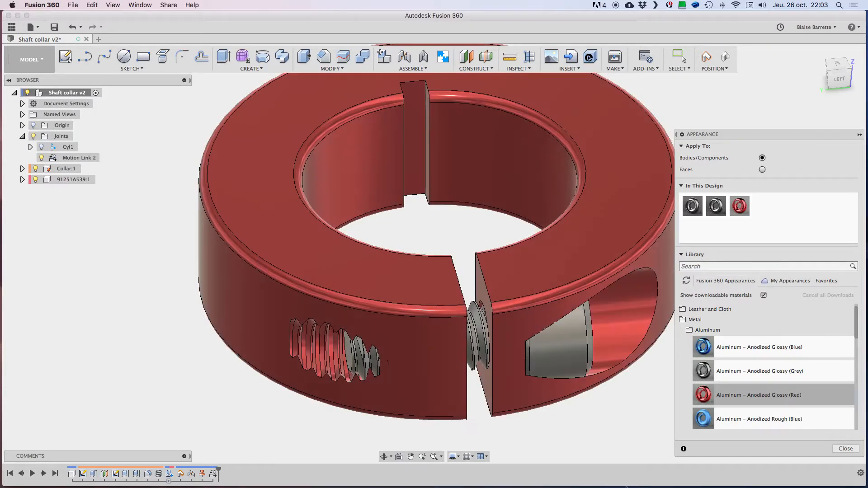
Step: Apply the Coating - Black Oxide appearance to the screw and finish the appearance editing
{"action": "left_click", "coordinate": [704, 331]}
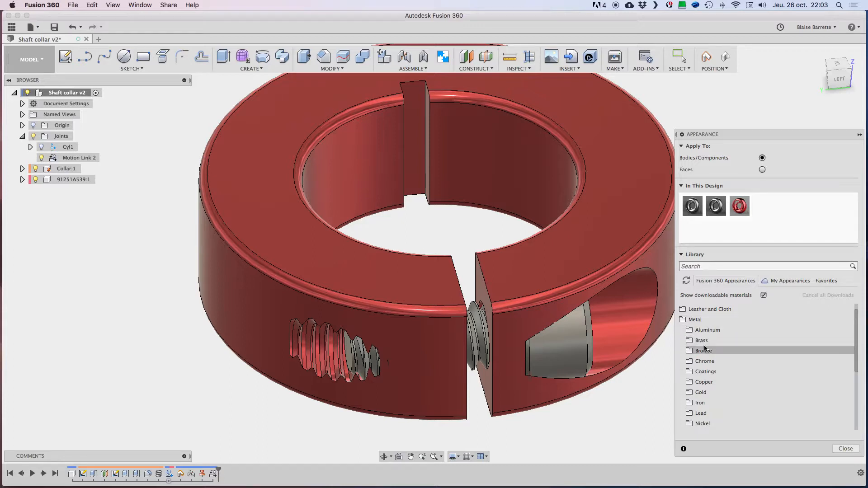
{"action": "left_click", "coordinate": [710, 372]}
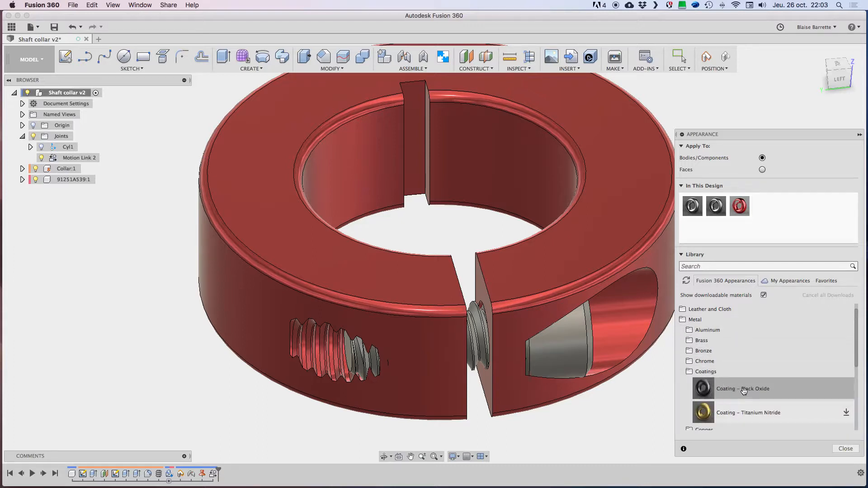
{"action": "left_click_drag", "start_coordinate": [744, 391], "coordinate": [573, 350]}
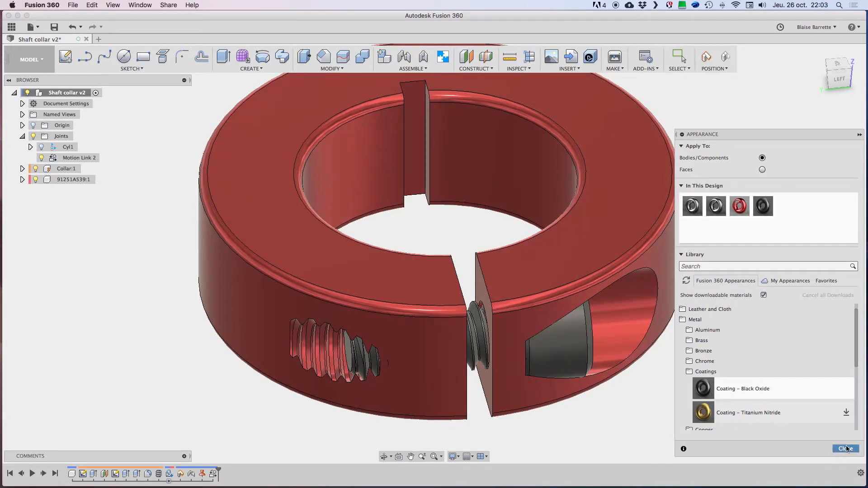
{"action": "left_click", "coordinate": [846, 448]}
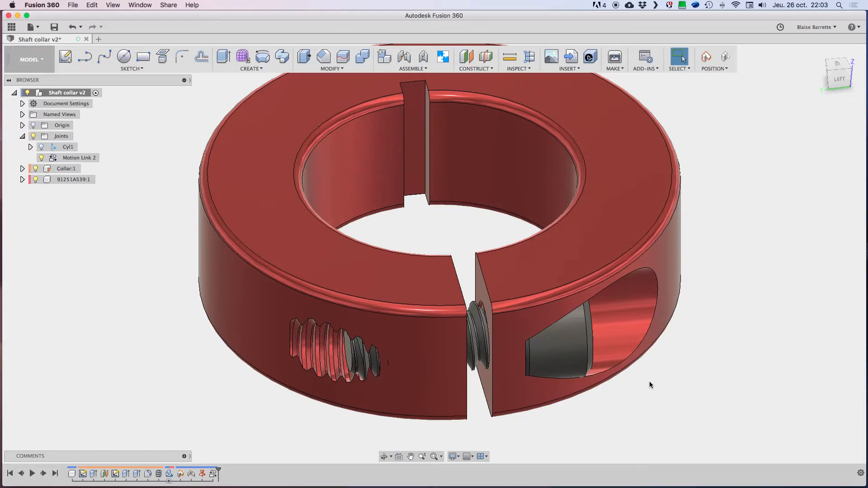
Step: Inspect the recoloured collar from both sides, turn the screw to check its motion, and revert its position
{"action": "scroll", "coordinate": [666, 404], "scroll_direction": "right", "scroll_amount": 8, "text": "shift"}
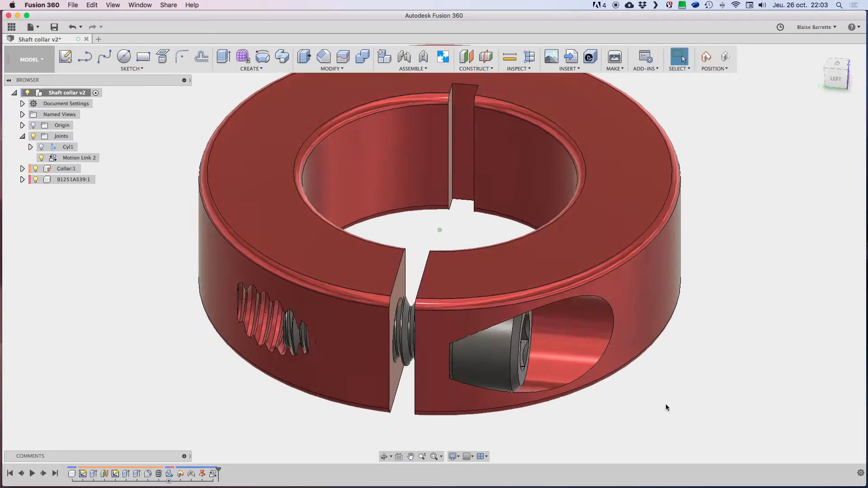
{"action": "scroll", "coordinate": [666, 404], "scroll_direction": "down", "scroll_amount": 6, "text": "shift"}
{"action": "scroll", "coordinate": [666, 403], "scroll_direction": "left", "scroll_amount": 8, "text": "shift"}
{"action": "scroll", "coordinate": [666, 403], "scroll_direction": "up", "scroll_amount": 8, "text": "shift"}
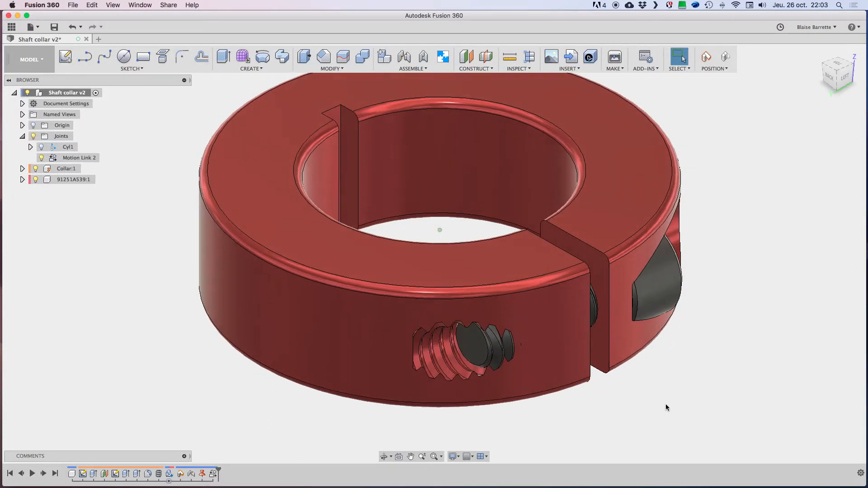
{"action": "scroll", "coordinate": [666, 403], "scroll_direction": "right", "scroll_amount": 8, "text": "shift"}
{"action": "scroll", "coordinate": [666, 404], "scroll_direction": "down", "scroll_amount": 5, "text": "shift"}
{"action": "scroll", "coordinate": [665, 403], "scroll_direction": "right", "scroll_amount": 4, "text": "shift"}
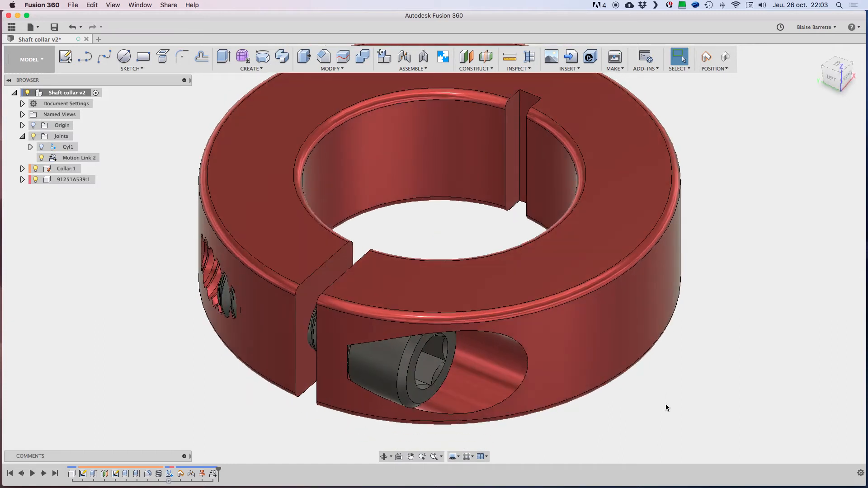
{"action": "left_click_drag", "start_coordinate": [396, 358], "coordinate": [379, 348]}
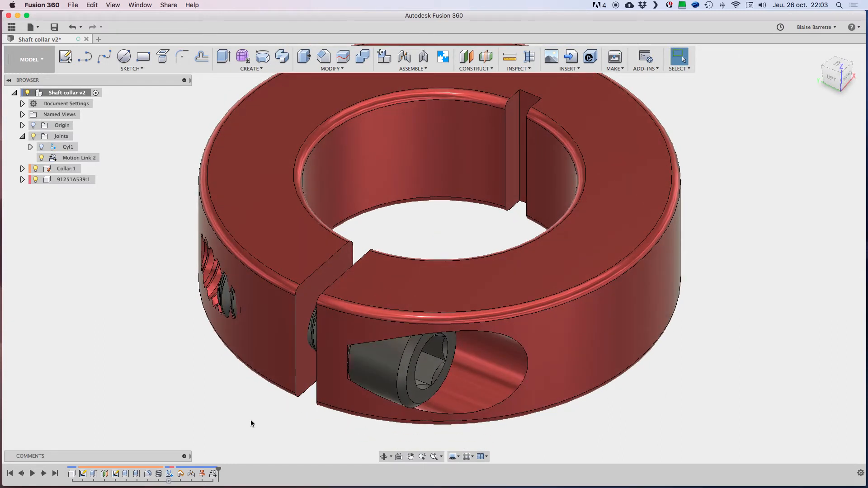
Step: Examine how the screw's thread meets the collar's threaded hole and how its head sits in the recess
{"action": "scroll", "coordinate": [161, 233], "scroll_direction": "down", "scroll_amount": 3}
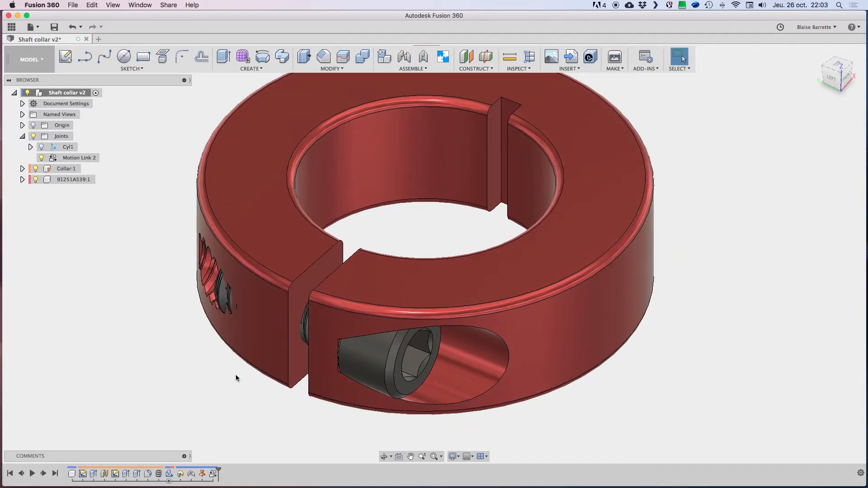
{"action": "scroll", "coordinate": [232, 378], "scroll_direction": "left", "scroll_amount": 5, "text": "shift"}
{"action": "scroll", "coordinate": [232, 377], "scroll_direction": "down", "scroll_amount": 2, "text": "shift"}
{"action": "scroll", "coordinate": [232, 378], "scroll_direction": "right", "scroll_amount": 5, "text": "shift"}
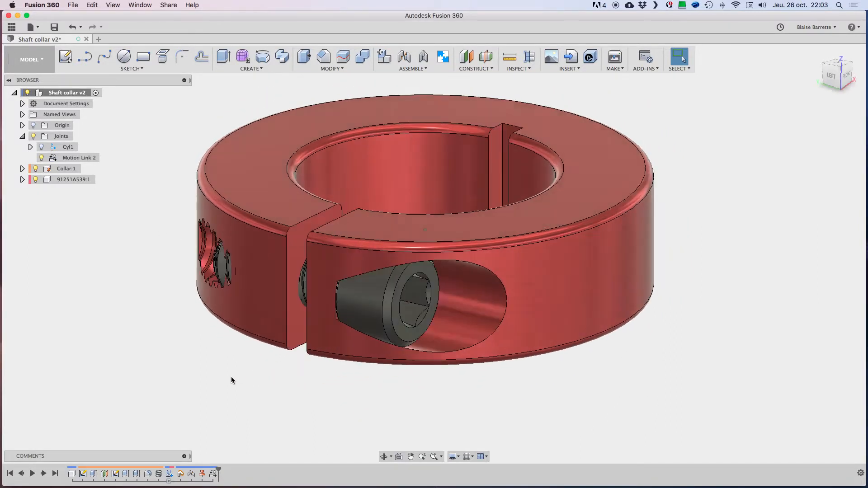
{"action": "scroll", "coordinate": [232, 378], "scroll_direction": "left", "scroll_amount": 4, "text": "shift"}
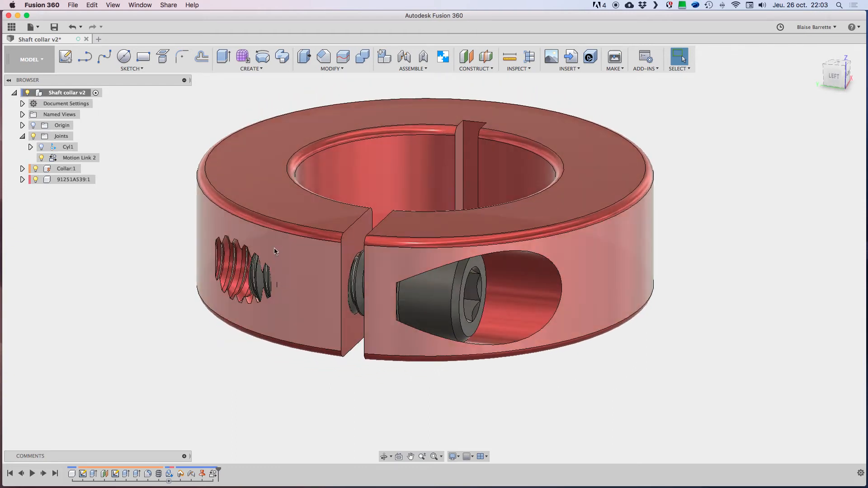
{"action": "scroll", "coordinate": [265, 282], "scroll_direction": "up", "scroll_amount": 6}
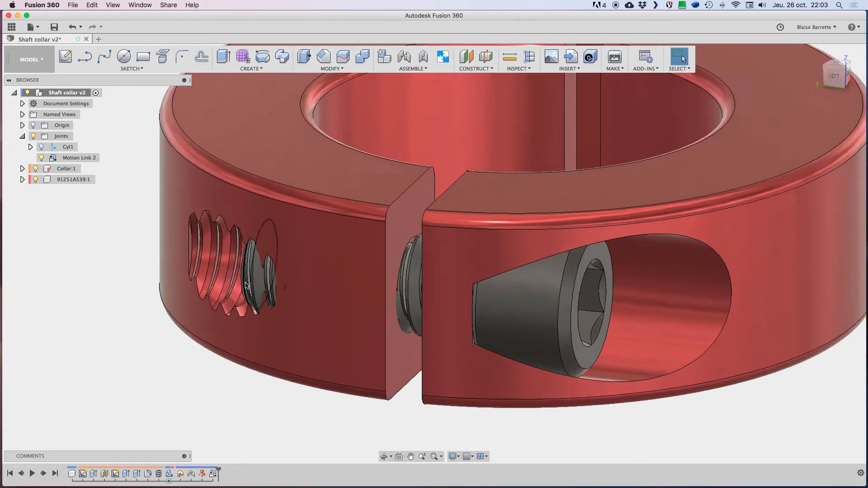
{"action": "scroll", "coordinate": [277, 287], "scroll_direction": "left", "scroll_amount": 4, "text": "shift"}
{"action": "scroll", "coordinate": [277, 287], "scroll_direction": "down", "scroll_amount": 2, "text": "shift"}
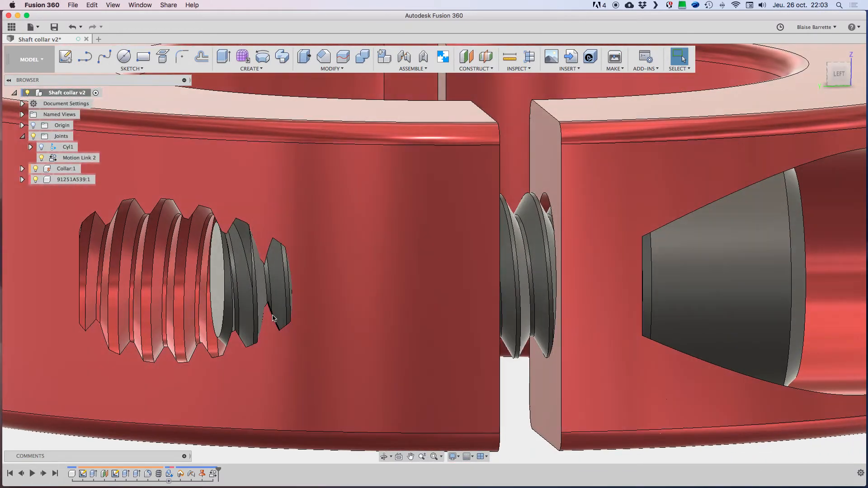
{"action": "scroll", "coordinate": [273, 322], "scroll_direction": "up", "scroll_amount": 4, "text": "shift"}
{"action": "scroll", "coordinate": [271, 322], "scroll_direction": "down", "scroll_amount": 4}
{"action": "scroll", "coordinate": [271, 332], "scroll_direction": "left", "scroll_amount": 2}
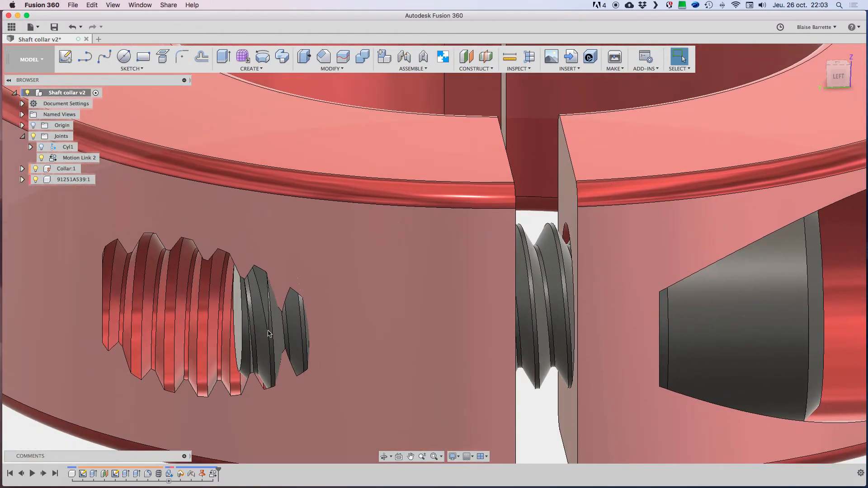
{"action": "scroll", "coordinate": [387, 319], "scroll_direction": "right", "scroll_amount": 5, "text": "shift"}
{"action": "scroll", "coordinate": [384, 316], "scroll_direction": "right", "scroll_amount": 1, "text": "shift"}
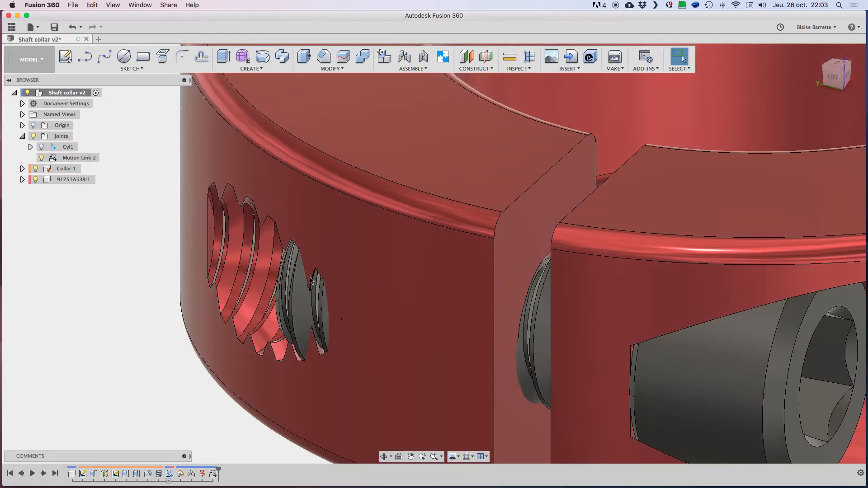
{"action": "scroll", "coordinate": [137, 285], "scroll_direction": "down", "scroll_amount": 4}
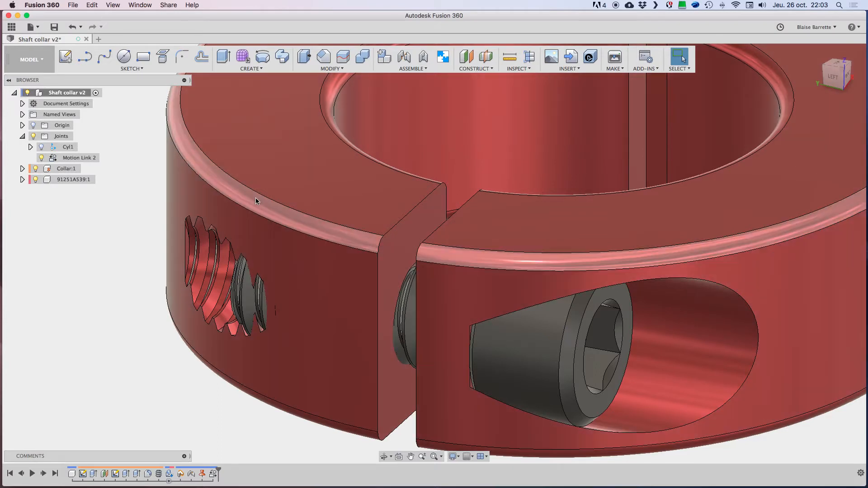
{"action": "scroll", "coordinate": [237, 180], "scroll_direction": "down", "scroll_amount": 3}
{"action": "scroll", "coordinate": [237, 181], "scroll_direction": "down", "scroll_amount": 1}
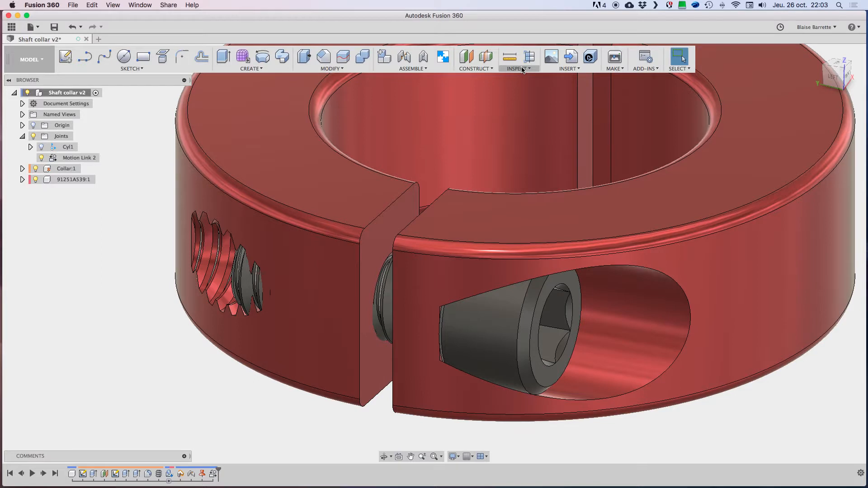
Step: Start a section analysis of the collar assembly, show the origin planes and use the YZ plane as the cutting plane
{"action": "middle_click_drag", "start_coordinate": [458, 158], "coordinate": [449, 167]}
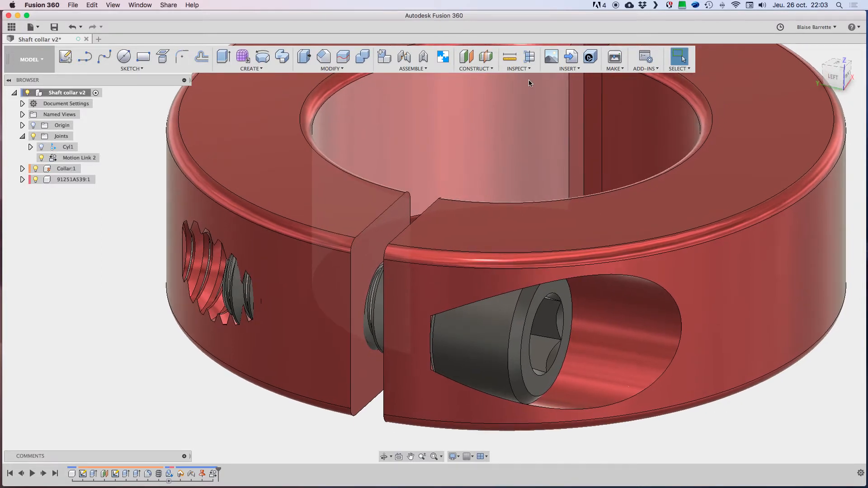
{"action": "left_click", "coordinate": [523, 73]}
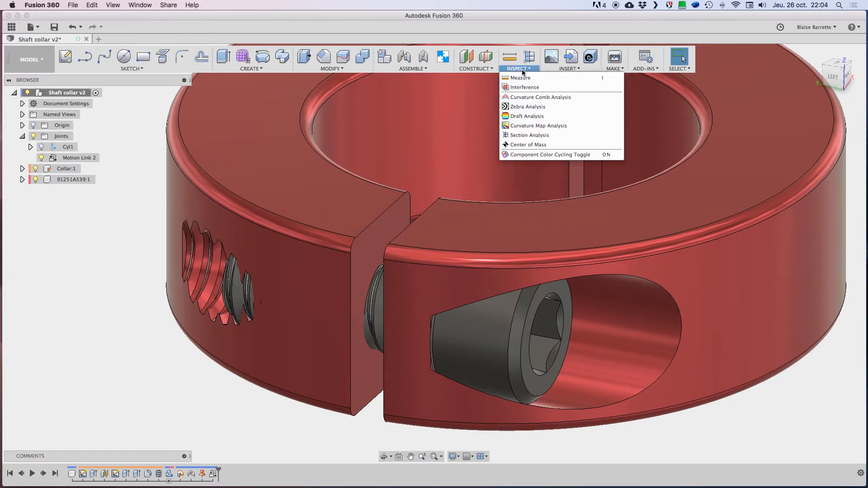
{"action": "left_click", "coordinate": [525, 136]}
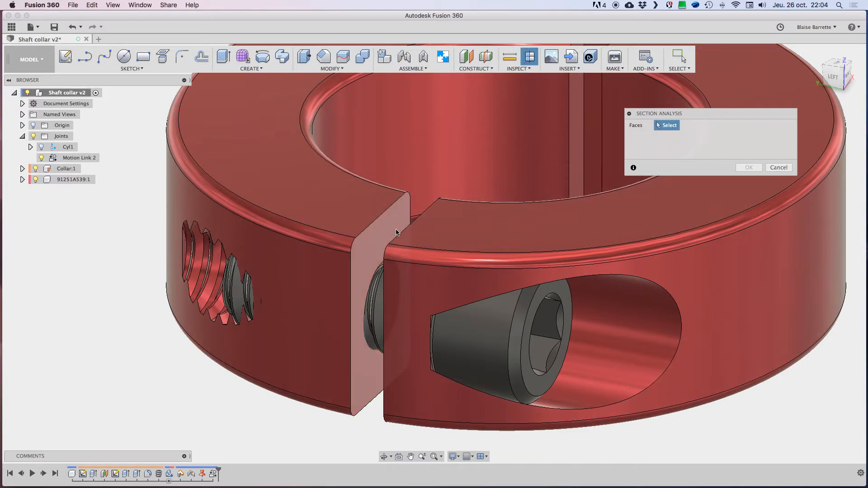
{"action": "scroll", "coordinate": [393, 180], "scroll_direction": "down", "scroll_amount": 4}
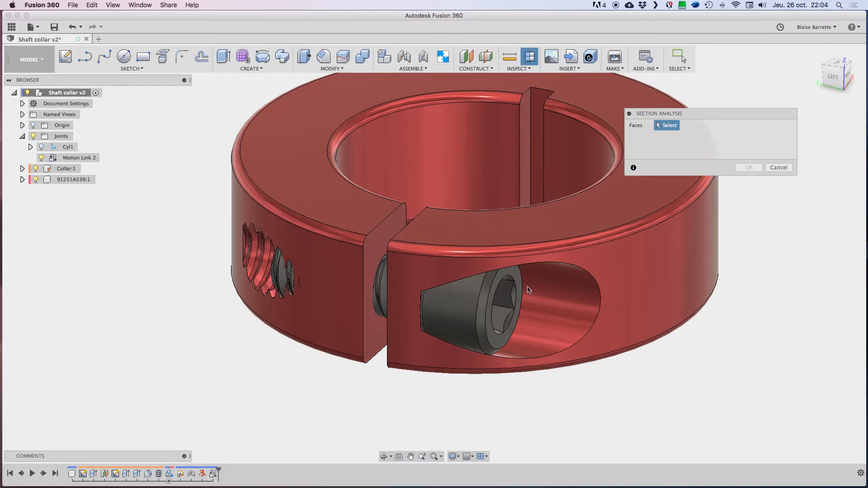
{"action": "scroll", "coordinate": [417, 227], "scroll_direction": "up", "scroll_amount": 10, "text": "shift"}
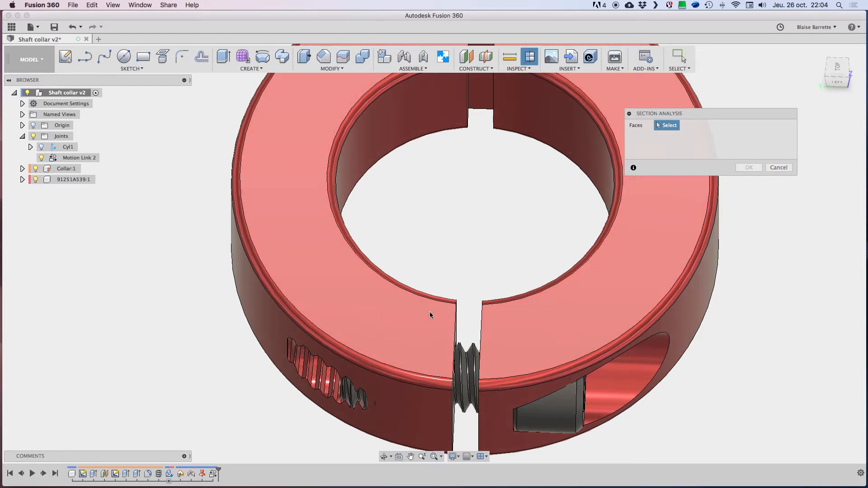
{"action": "middle_click_drag", "start_coordinate": [385, 233], "coordinate": [389, 240], "text": "shift"}
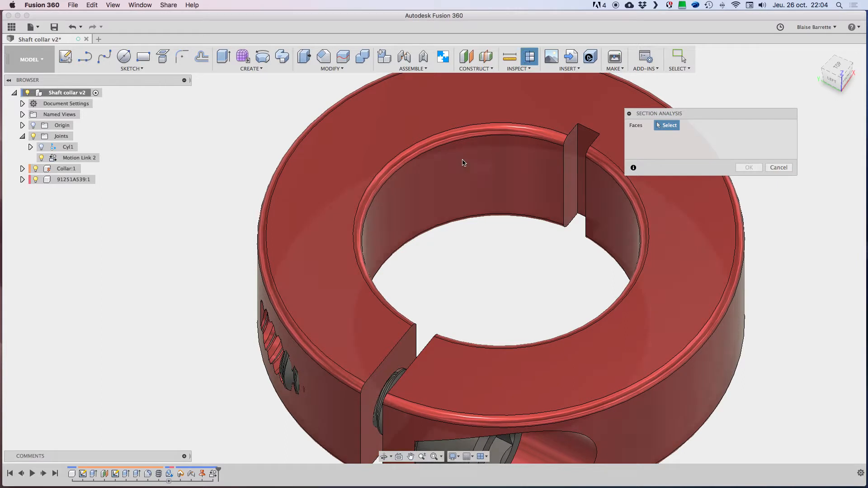
{"action": "left_click", "coordinate": [33, 125]}
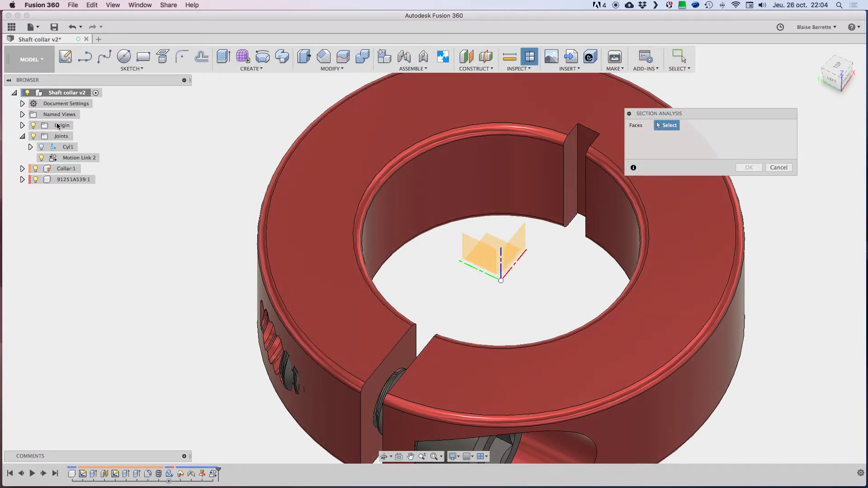
{"action": "left_click", "coordinate": [483, 257]}
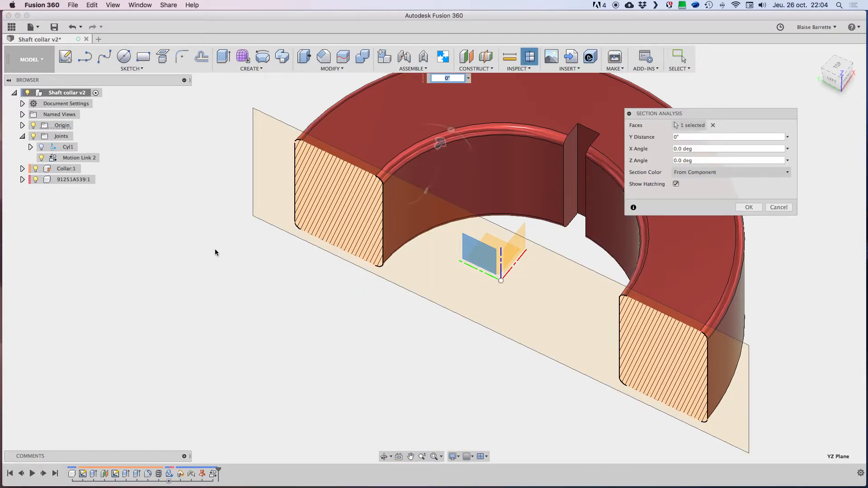
Step: Offset the section plane to a Y distance of about -11/16" so it cuts lengthwise through the screw, and finish the analysis
{"action": "scroll", "coordinate": [215, 248], "scroll_direction": "down", "scroll_amount": 3}
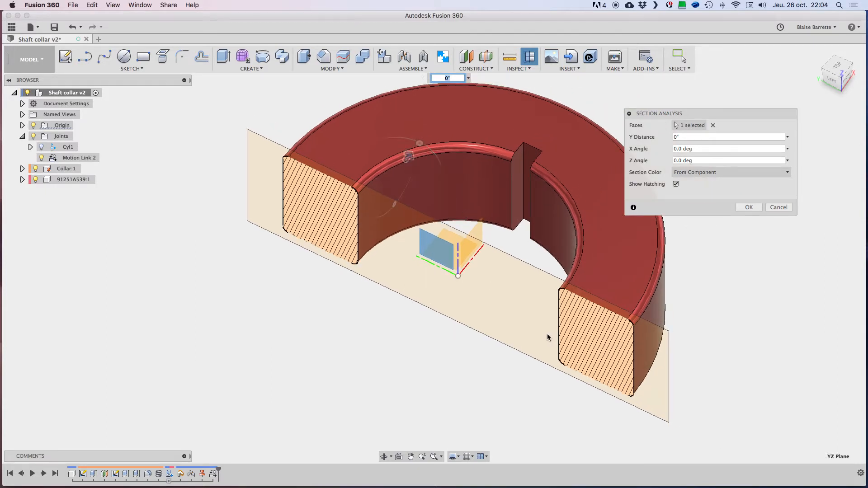
{"action": "middle_click_drag", "start_coordinate": [547, 335], "coordinate": [547, 335], "text": "shift"}
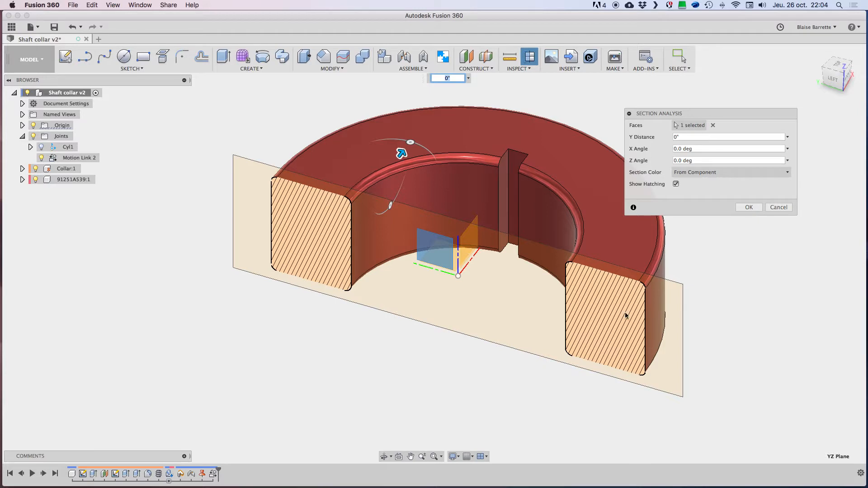
{"action": "left_click_drag", "start_coordinate": [401, 154], "coordinate": [319, 235]}
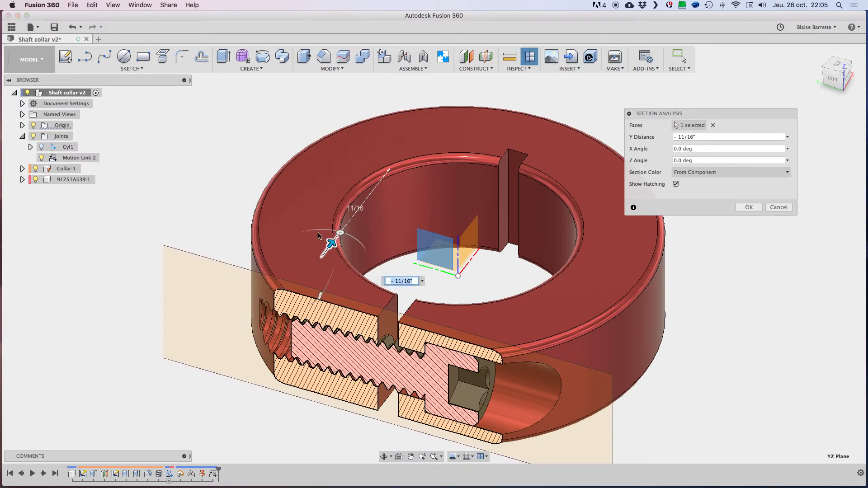
{"action": "scroll", "coordinate": [349, 430], "scroll_direction": "up", "scroll_amount": 2}
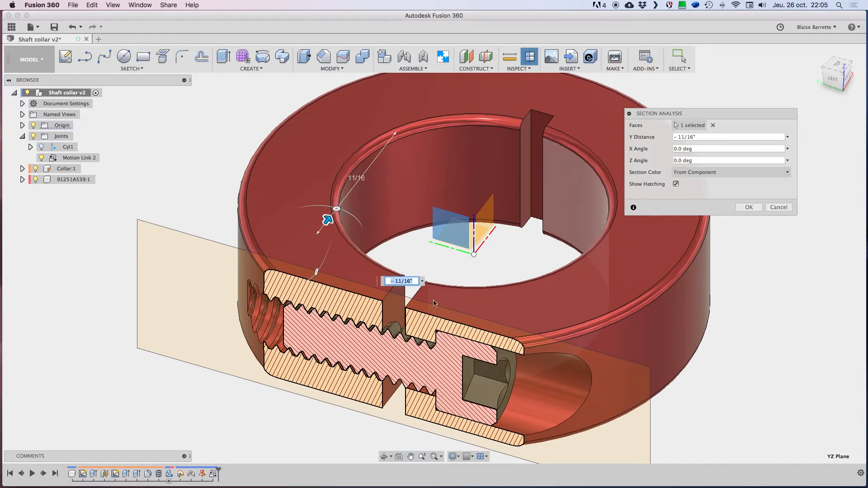
{"action": "mouse_move", "coordinate": [330, 219]}
{"action": "left_mouse_down"}
{"action": "mouse_move", "coordinate": [341, 196]}
{"action": "mouse_move", "coordinate": [326, 230]}
{"action": "mouse_move", "coordinate": [328, 221]}
{"action": "left_mouse_up"}
{"action": "left_click", "coordinate": [749, 207]}
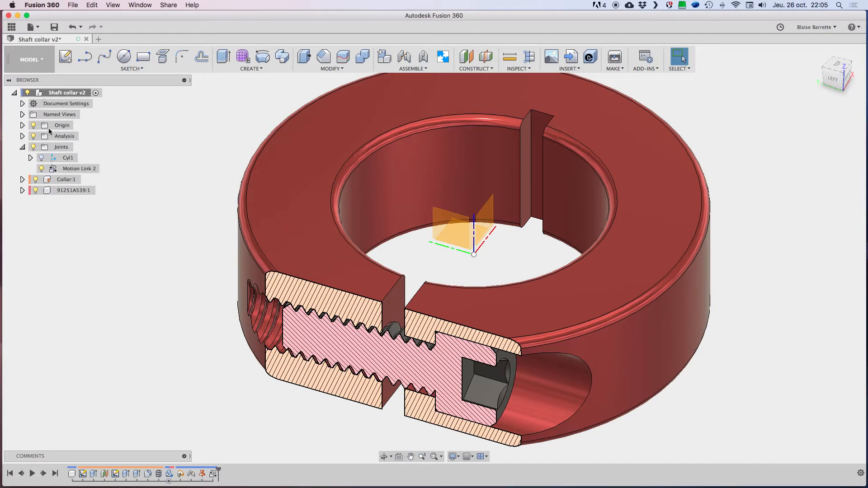
Step: Expand the Analysis folder and toggle Section1 off and on to compare the whole and cut views, leaving it shown
{"action": "left_click", "coordinate": [23, 136]}
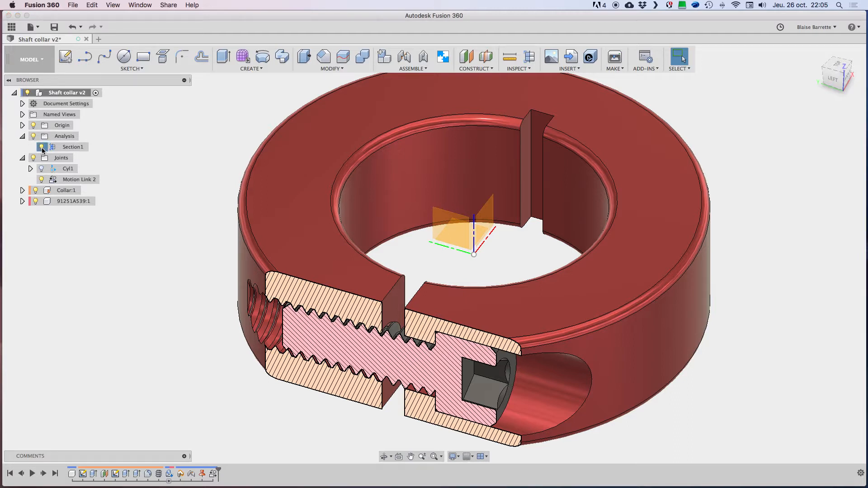
{"action": "left_click", "coordinate": [42, 147]}
{"action": "left_click", "coordinate": [42, 147]}
{"action": "left_click", "coordinate": [41, 147]}
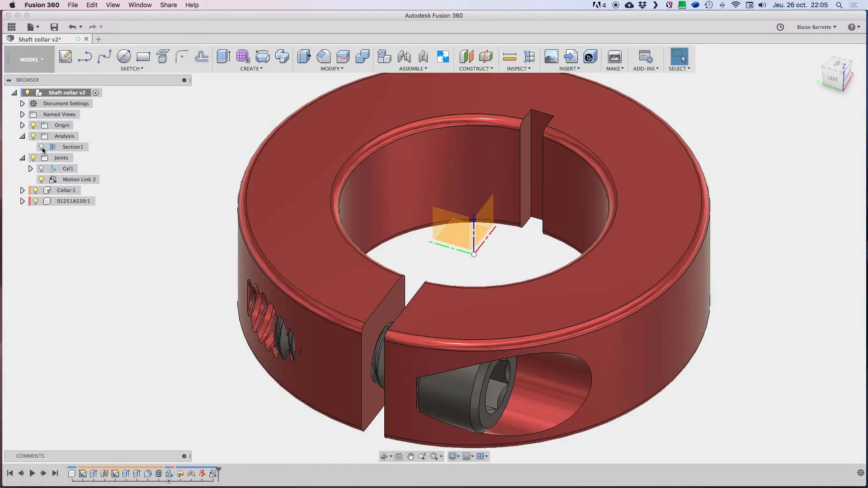
{"action": "left_click", "coordinate": [42, 147]}
{"action": "left_click", "coordinate": [41, 146]}
{"action": "left_click", "coordinate": [42, 147]}
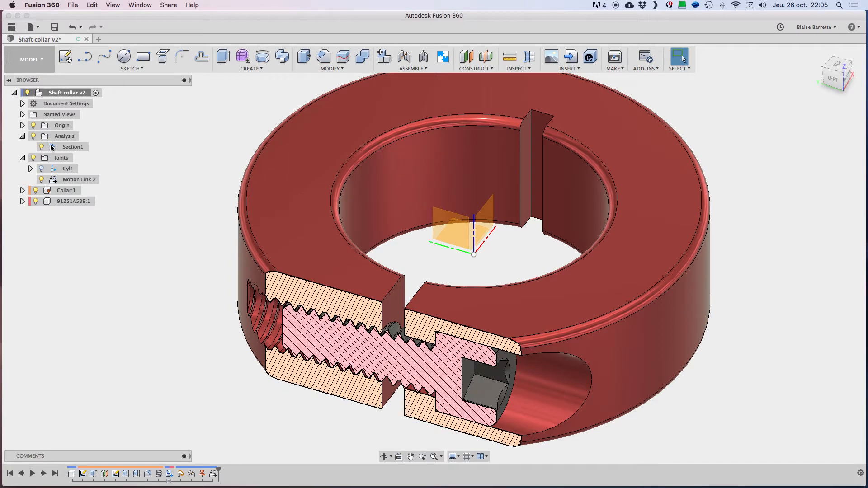
{"action": "left_click", "coordinate": [41, 147]}
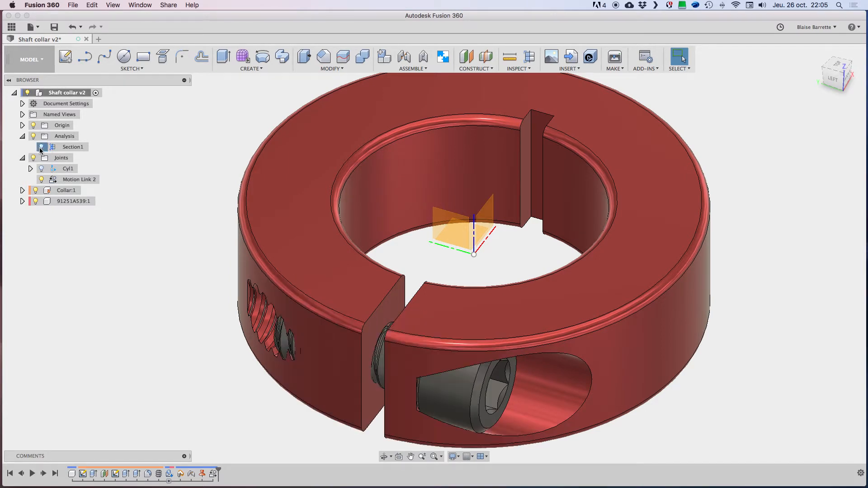
{"action": "left_click", "coordinate": [41, 147]}
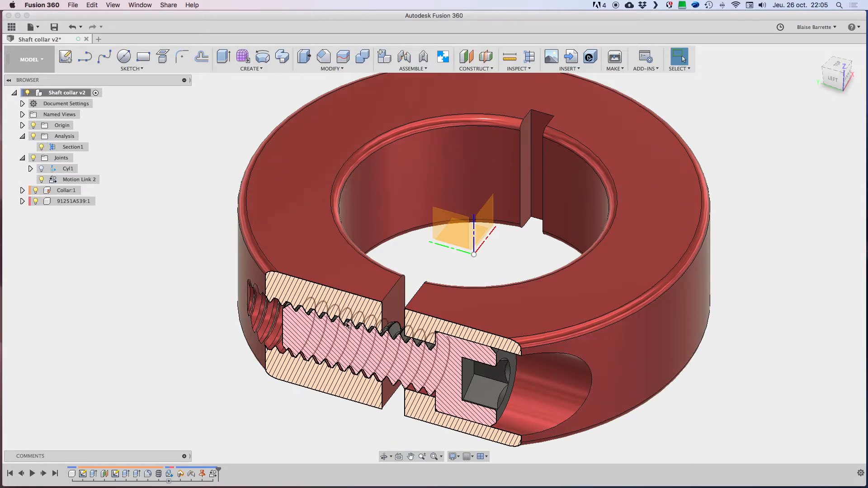
Step: Turn the screw in the sectioned collar, examine how its threads mesh with the hole, and revert its position
{"action": "left_click", "coordinate": [510, 382]}
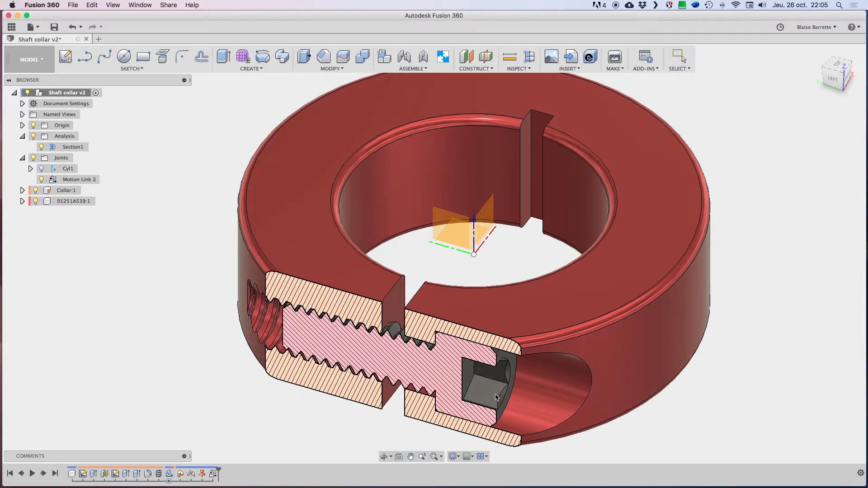
{"action": "left_click_drag", "start_coordinate": [478, 367], "coordinate": [485, 406]}
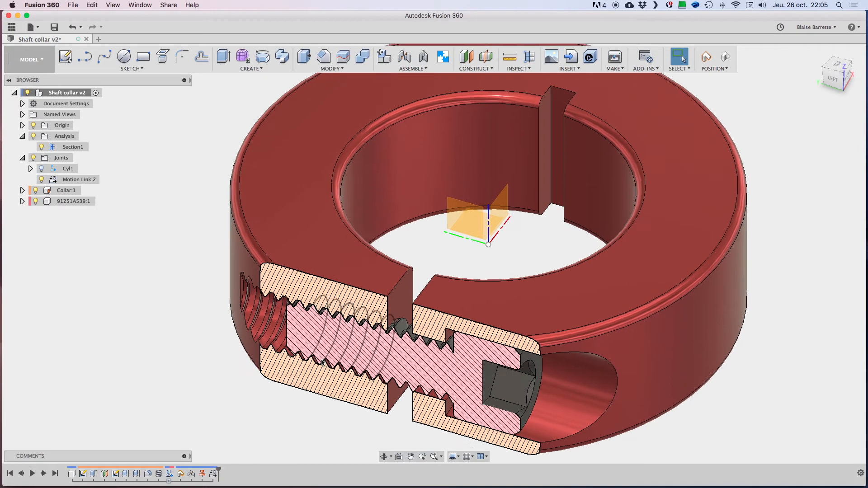
{"action": "scroll", "coordinate": [322, 362], "scroll_direction": "up", "scroll_amount": 10}
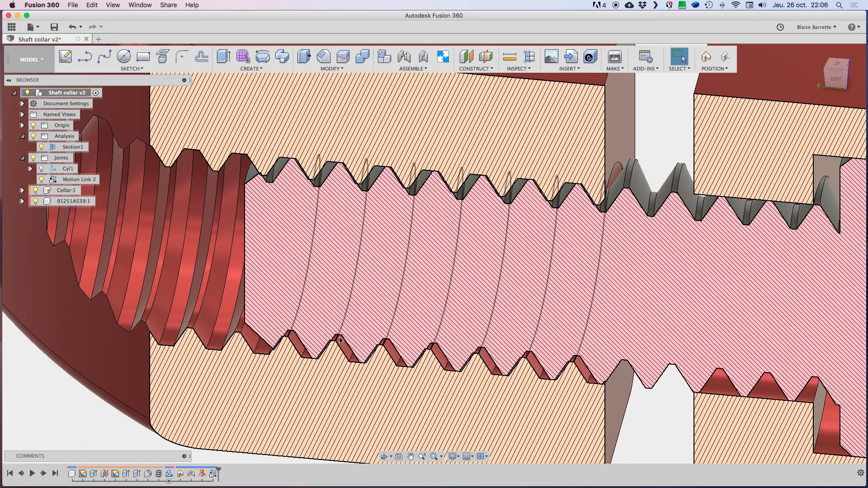
{"action": "scroll", "coordinate": [449, 359], "scroll_direction": "down", "scroll_amount": 5}
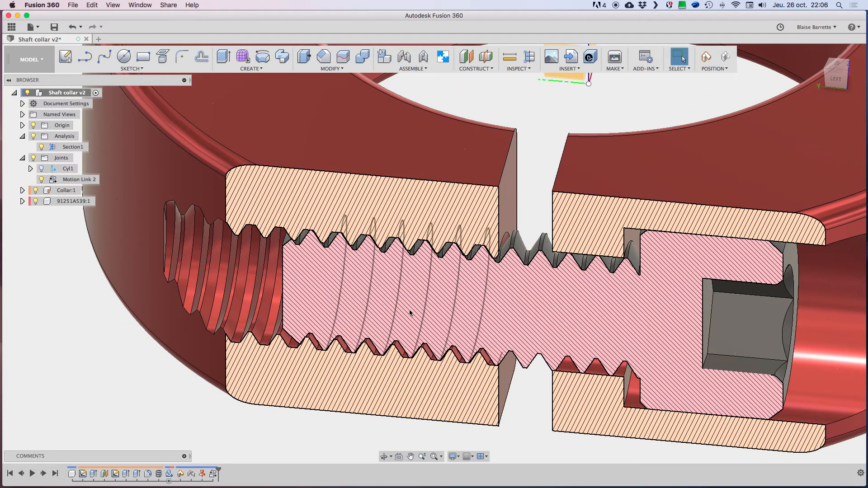
{"action": "scroll", "coordinate": [300, 305], "scroll_direction": "down", "scroll_amount": 2}
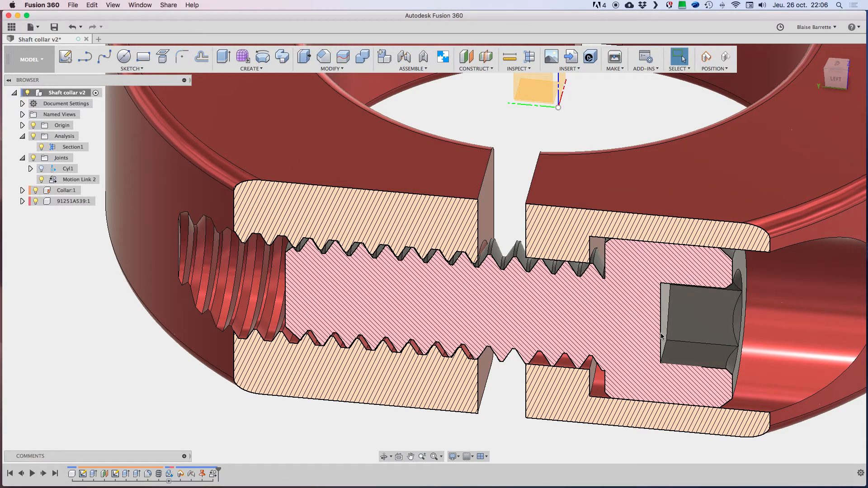
{"action": "scroll", "coordinate": [419, 311], "scroll_direction": "down", "scroll_amount": 1}
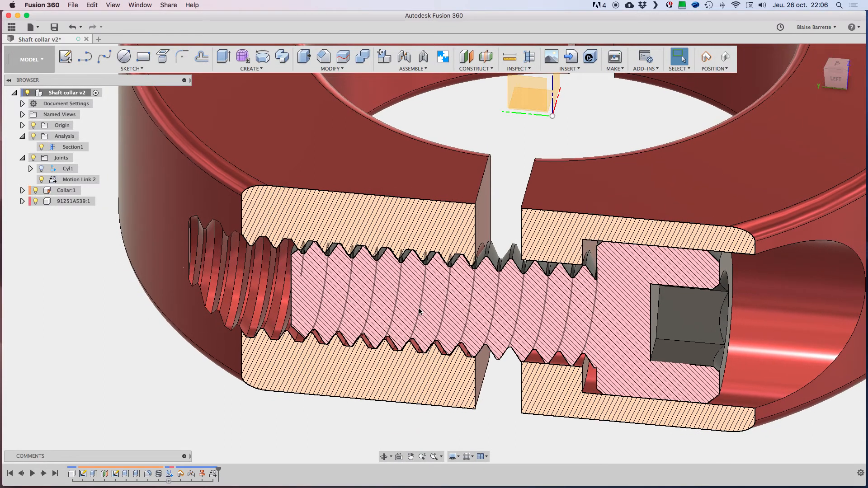
{"action": "left_click", "coordinate": [725, 56]}
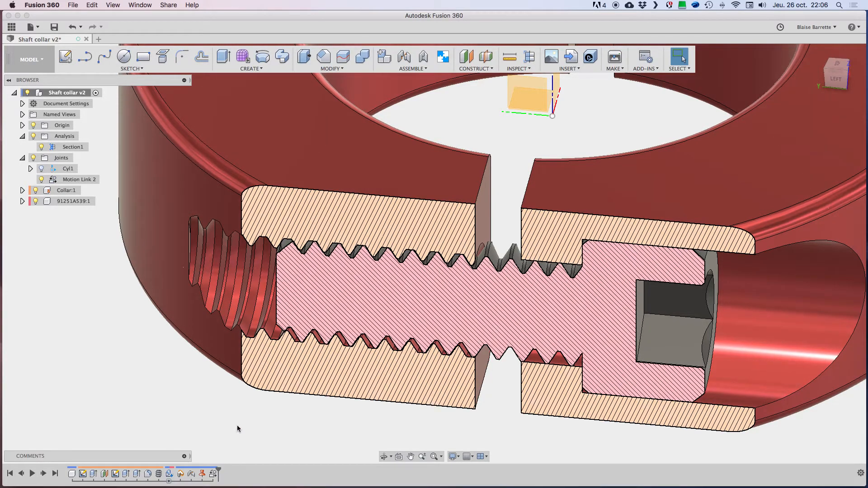
Step: Open the Cyl1 joint for editing and try alignment angles of 90 and 30 degrees on the screw
{"action": "left_click", "coordinate": [192, 476]}
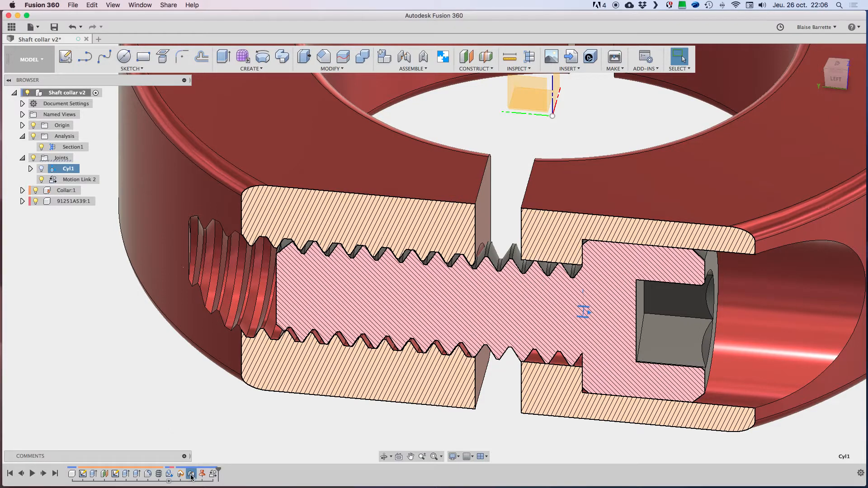
{"action": "right_click", "coordinate": [192, 476]}
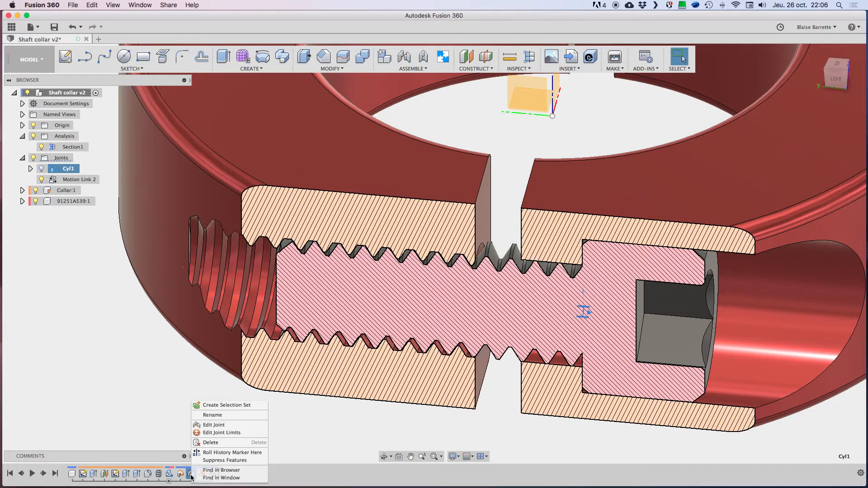
{"action": "left_click", "coordinate": [210, 427]}
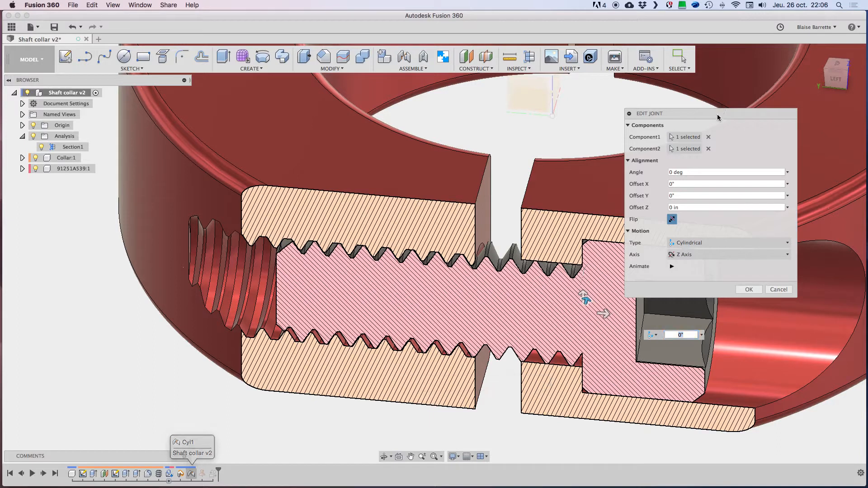
{"action": "left_click_drag", "start_coordinate": [720, 109], "coordinate": [751, 106]}
{"action": "middle_click_drag", "start_coordinate": [605, 312], "coordinate": [606, 327], "text": "shift"}
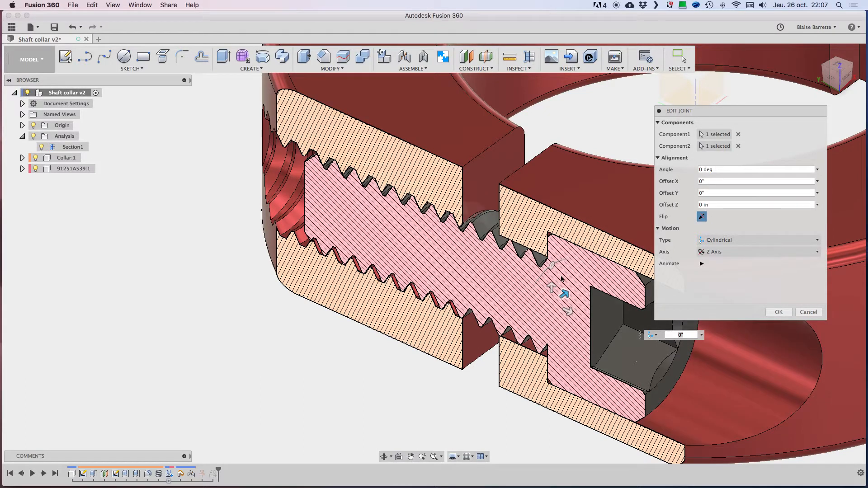
{"action": "left_click_drag", "start_coordinate": [553, 268], "coordinate": [523, 326]}
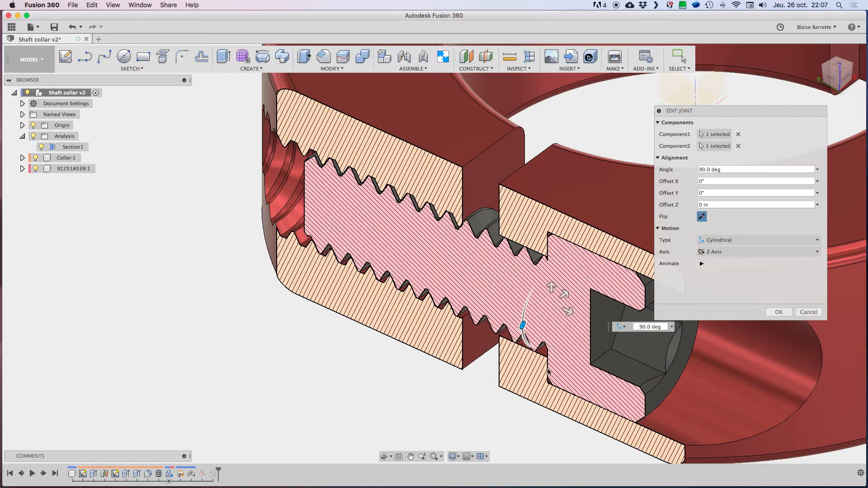
{"action": "left_click_drag", "start_coordinate": [523, 324], "coordinate": [537, 281]}
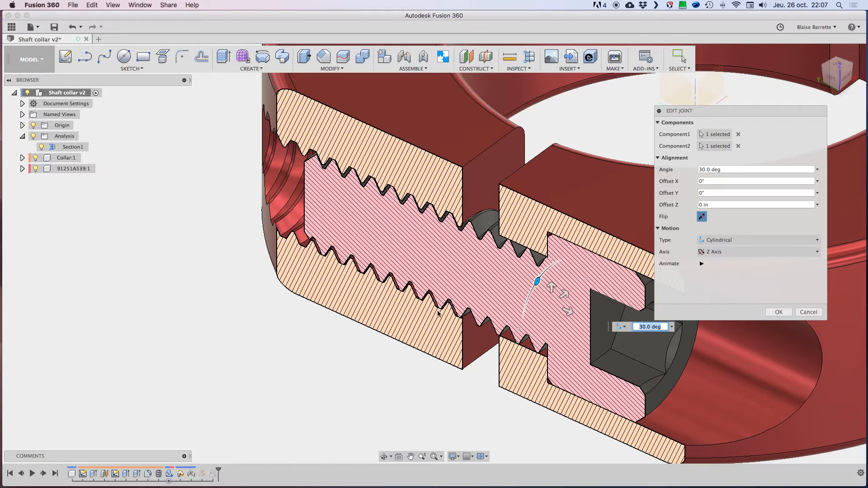
Step: Set the cylindrical joint's angle to 45 degrees, accept the edit, and turn the screw slightly to check the thread mesh
{"action": "left_click_drag", "start_coordinate": [538, 283], "coordinate": [526, 300]}
{"action": "scroll", "coordinate": [421, 308], "scroll_direction": "up", "scroll_amount": 5}
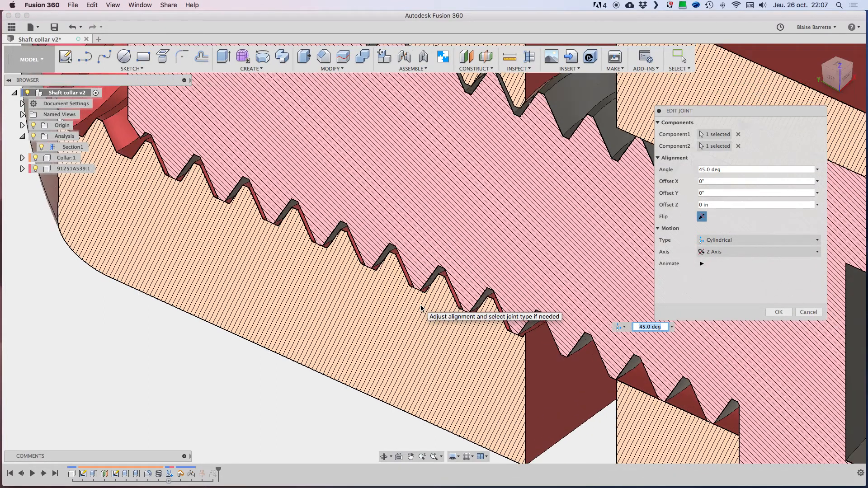
{"action": "scroll", "coordinate": [450, 322], "scroll_direction": "left", "scroll_amount": 5, "text": "shift"}
{"action": "scroll", "coordinate": [449, 322], "scroll_direction": "right", "scroll_amount": 4, "text": "shift"}
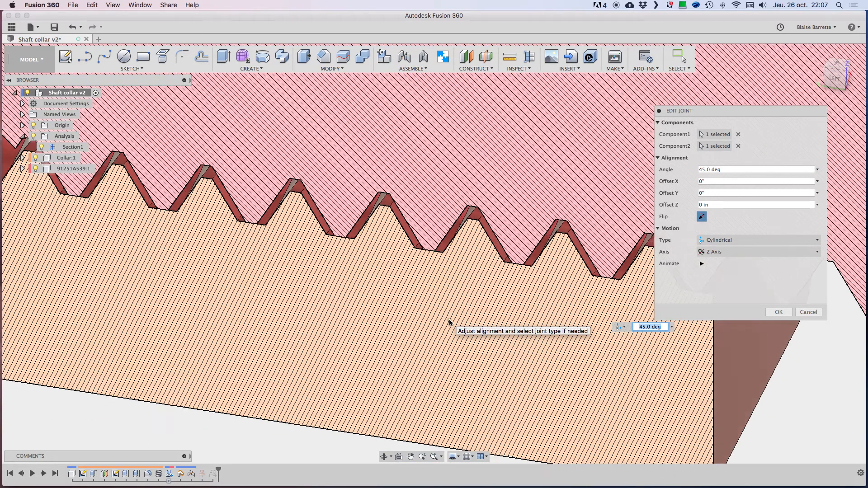
{"action": "scroll", "coordinate": [449, 322], "scroll_direction": "right", "scroll_amount": 1, "text": "shift"}
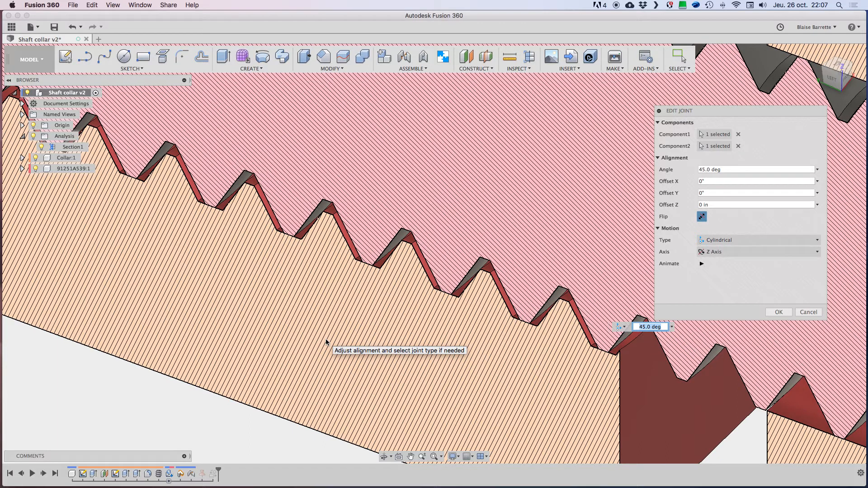
{"action": "scroll", "coordinate": [326, 342], "scroll_direction": "down", "scroll_amount": 8}
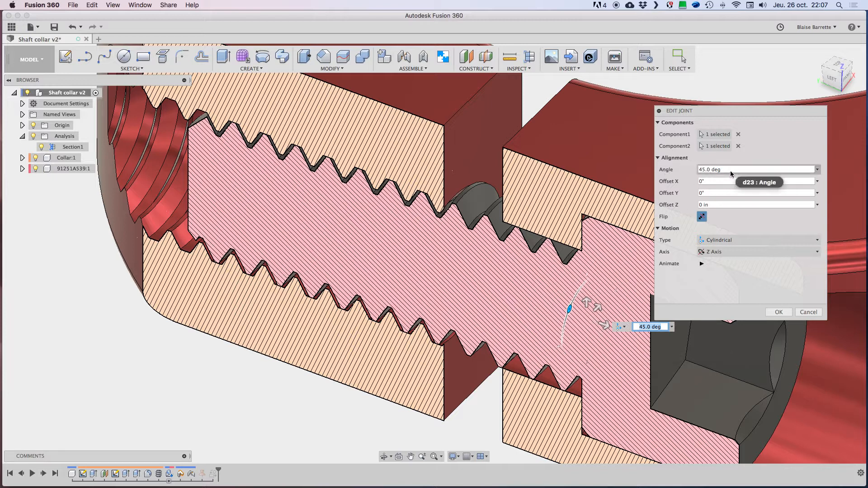
{"action": "left_click", "coordinate": [778, 312]}
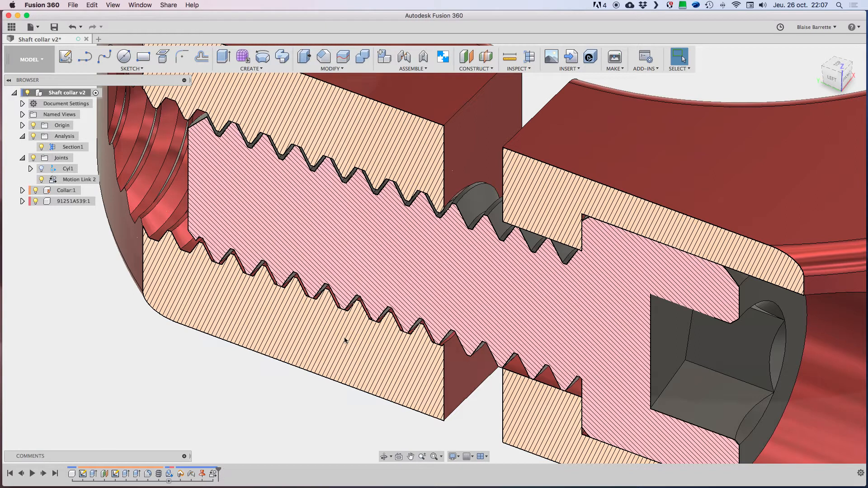
{"action": "mouse_move", "coordinate": [721, 405]}
{"action": "left_mouse_down"}
{"action": "mouse_move", "coordinate": [764, 353]}
{"action": "mouse_move", "coordinate": [613, 339]}
{"action": "mouse_move", "coordinate": [721, 351]}
{"action": "mouse_move", "coordinate": [710, 440]}
{"action": "mouse_move", "coordinate": [760, 345]}
{"action": "mouse_move", "coordinate": [722, 394]}
{"action": "left_mouse_up"}
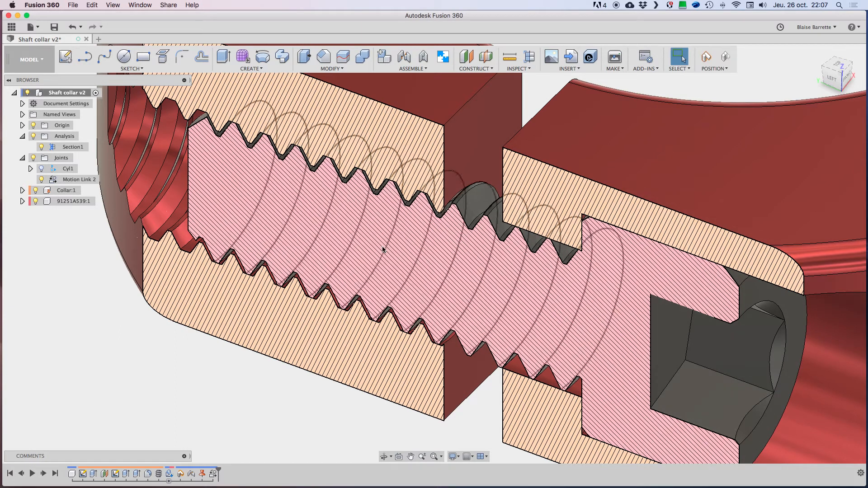
{"action": "scroll", "coordinate": [363, 267], "scroll_direction": "down", "scroll_amount": 8}
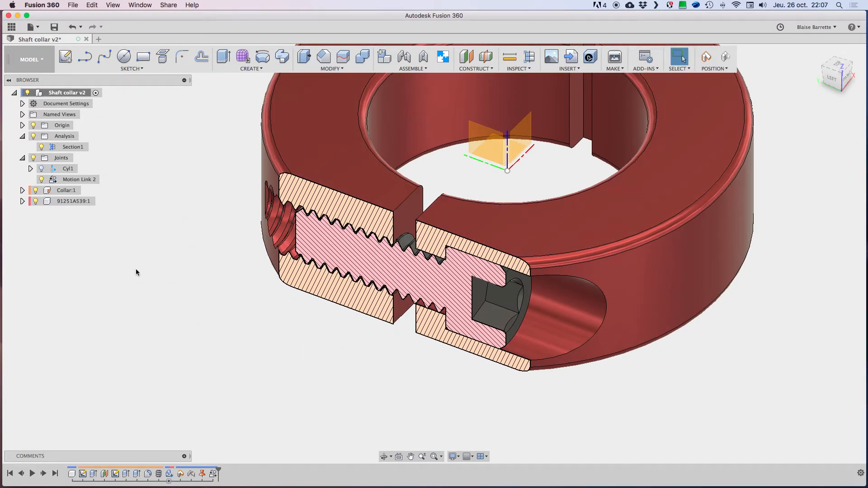
Step: Hide the Section1 analysis and the origin, and collapse the Joints and Analysis folders
{"action": "left_click", "coordinate": [41, 147]}
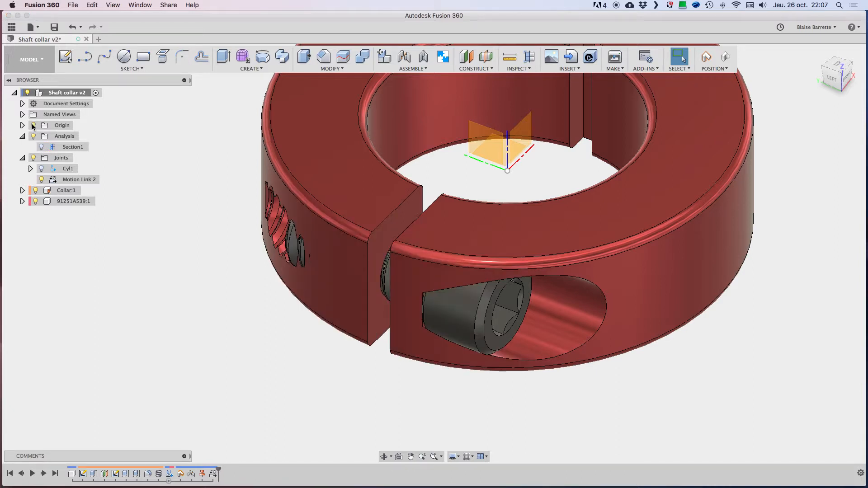
{"action": "left_click", "coordinate": [33, 126]}
{"action": "left_click", "coordinate": [23, 158]}
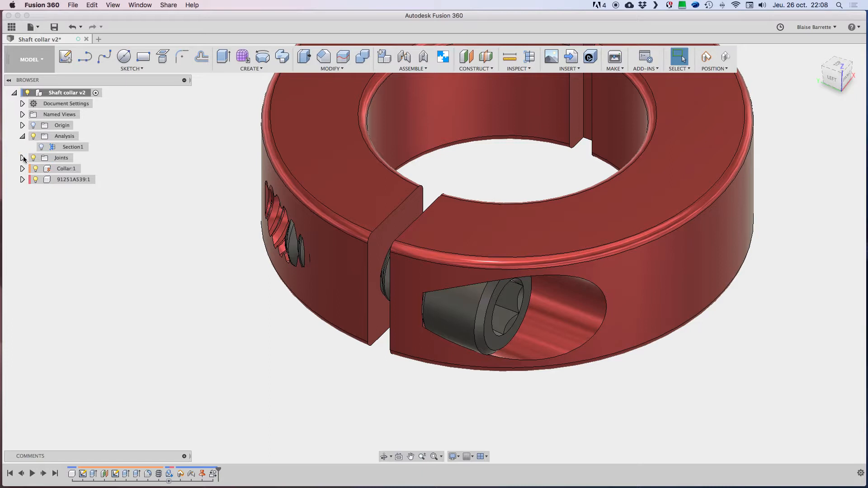
{"action": "left_click", "coordinate": [23, 136]}
{"action": "scroll", "coordinate": [202, 350], "scroll_direction": "down", "scroll_amount": 5}
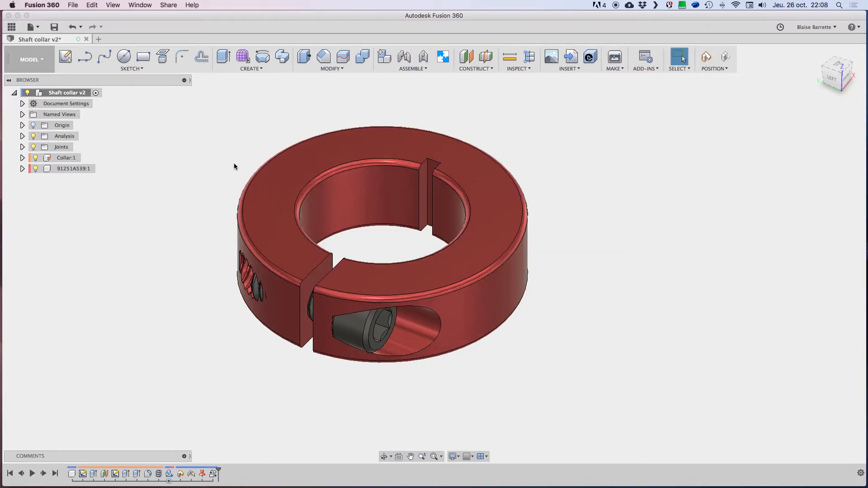
{"action": "scroll", "coordinate": [234, 164], "scroll_direction": "up", "scroll_amount": 3}
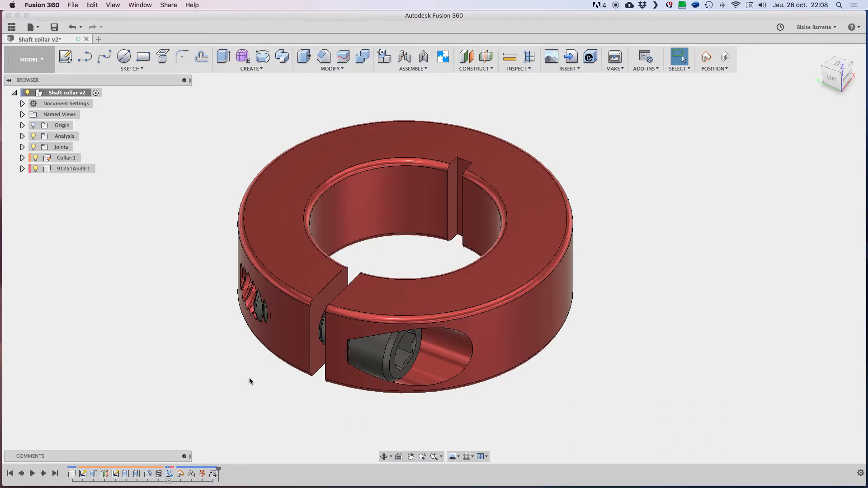
Step: View the whole collar from different angles, turn the screw in its hole, and revert its position
{"action": "middle_click_drag", "start_coordinate": [293, 376], "coordinate": [273, 393], "text": "shift"}
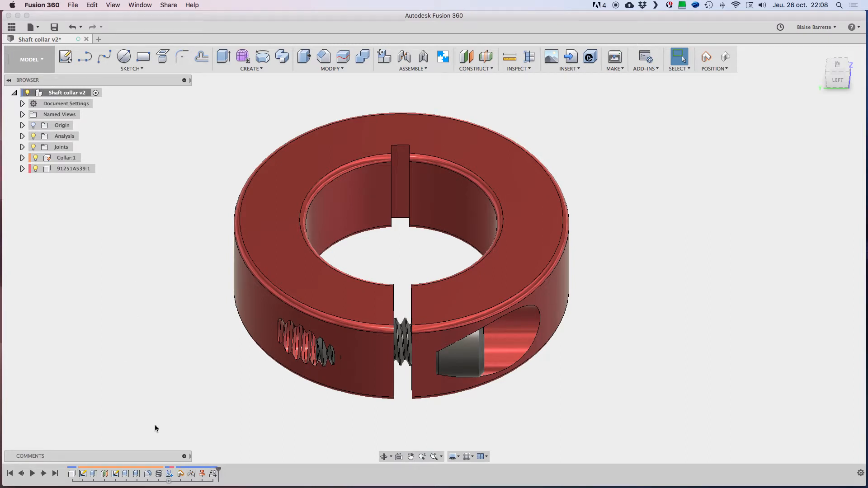
{"action": "middle_click_drag", "start_coordinate": [570, 340], "coordinate": [565, 342], "text": "shift"}
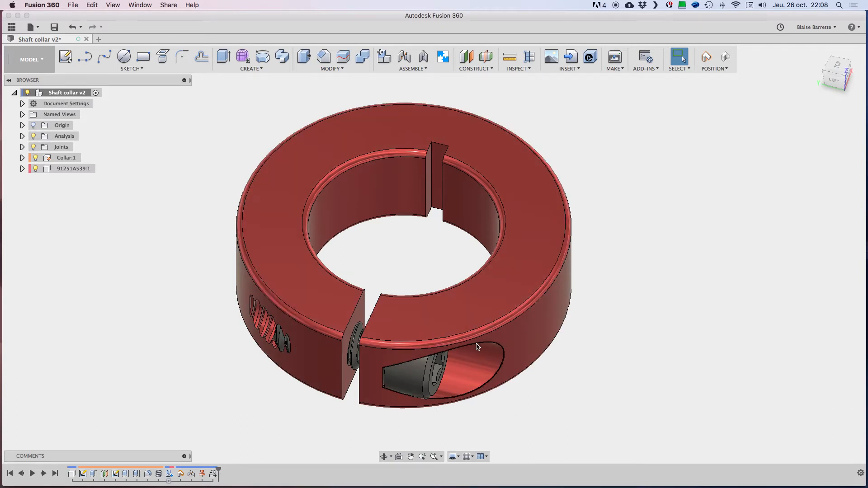
{"action": "left_click_drag", "start_coordinate": [442, 356], "coordinate": [424, 389]}
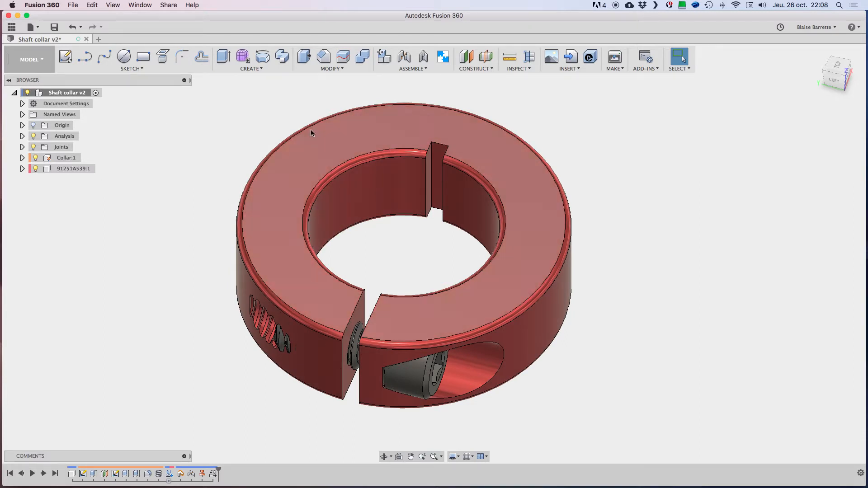
Step: Save the shaft collar as a new version with the description "User Saved"
{"action": "scroll", "coordinate": [633, 135], "scroll_direction": "down", "scroll_amount": 3, "text": "shift"}
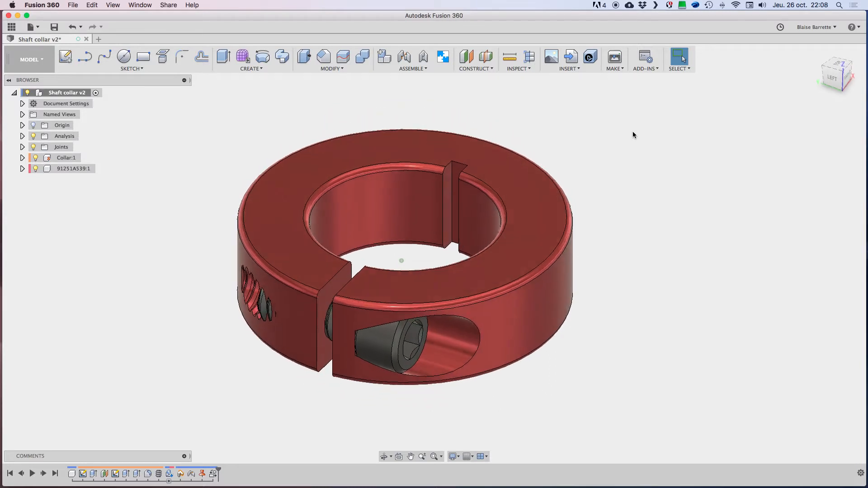
{"action": "scroll", "coordinate": [633, 134], "scroll_direction": "up", "scroll_amount": 2, "text": "shift"}
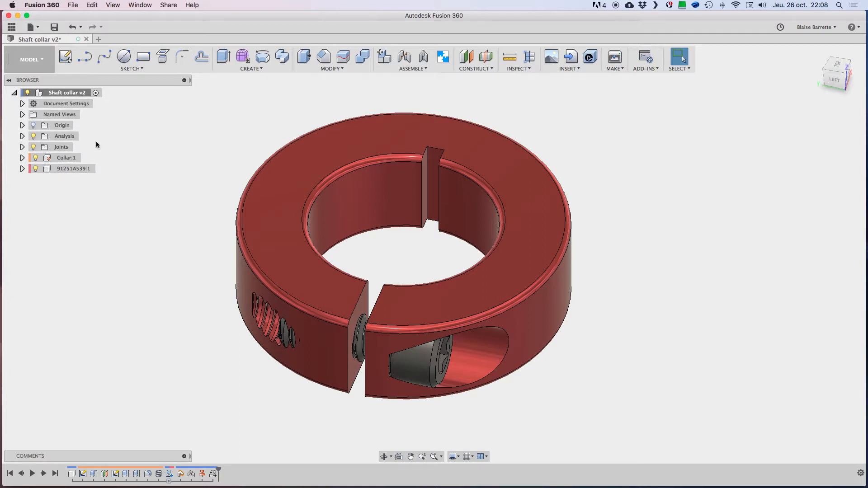
{"action": "left_click", "coordinate": [55, 28]}
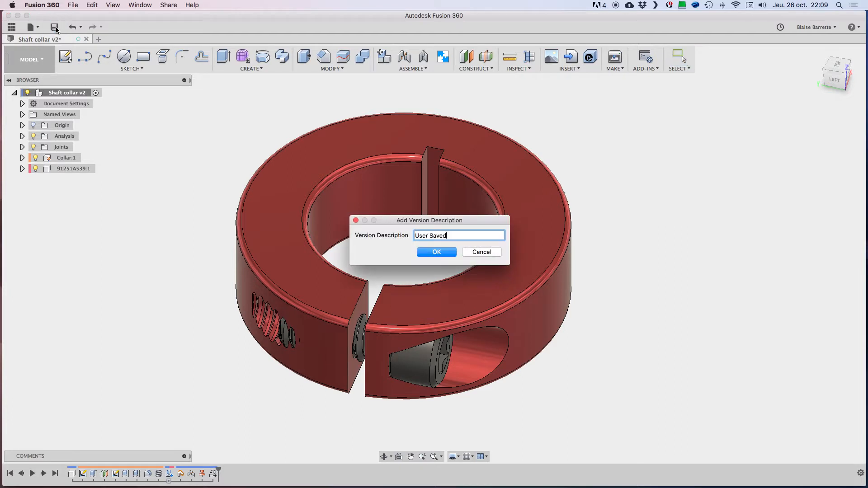
{"action": "left_click", "coordinate": [435, 252]}
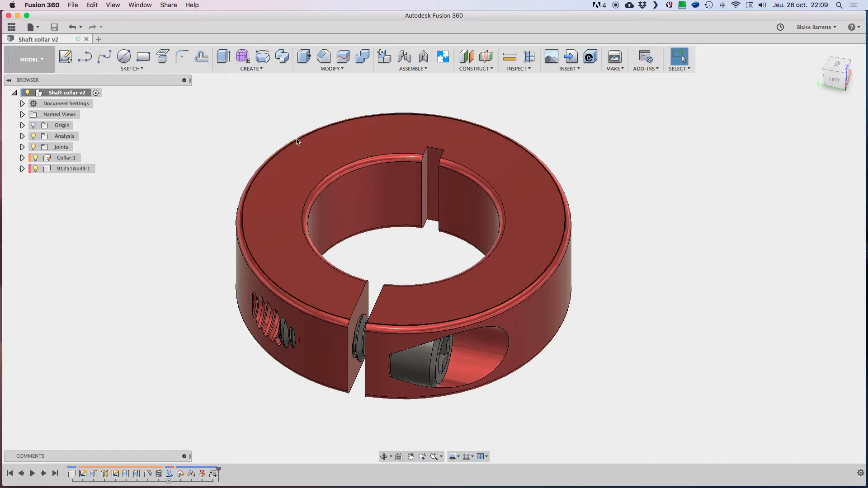
Step: Start a new design and add an empty component under its root
{"action": "left_click", "coordinate": [99, 40]}
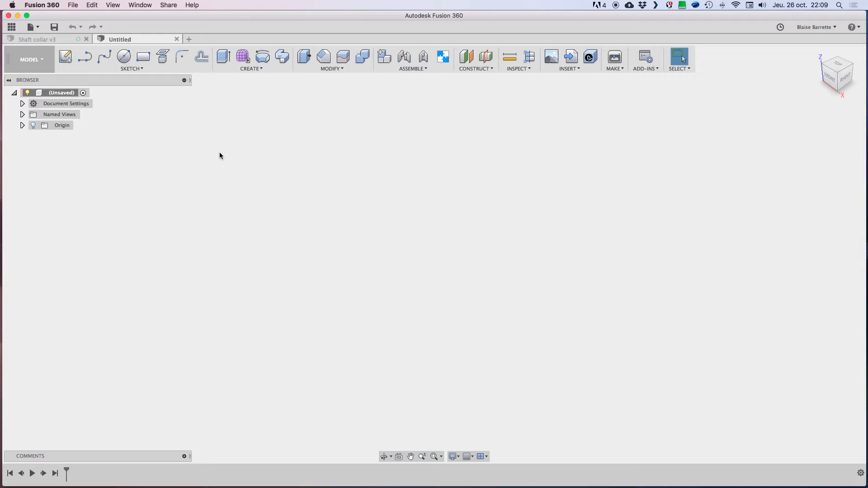
{"action": "right_click", "coordinate": [51, 94]}
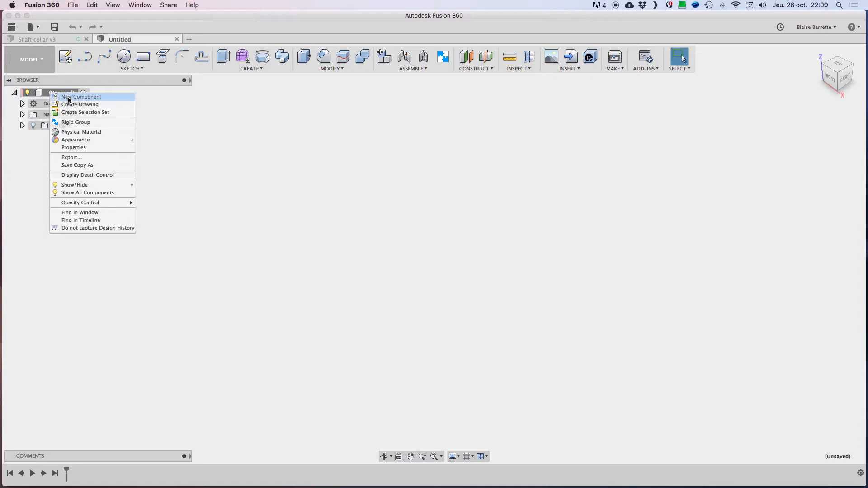
{"action": "left_click", "coordinate": [69, 97]}
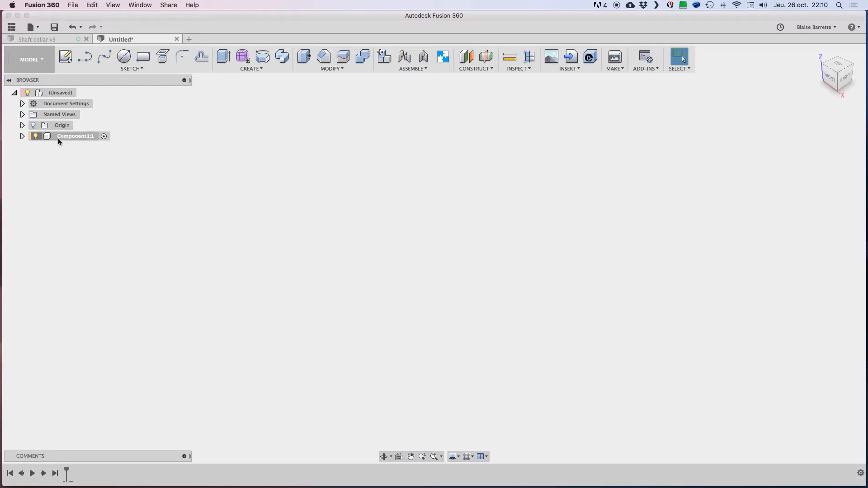
Step: Expand Component1 and toggle its origin and the root origin on and off to compare them, leaving both hidden
{"action": "left_click", "coordinate": [22, 136]}
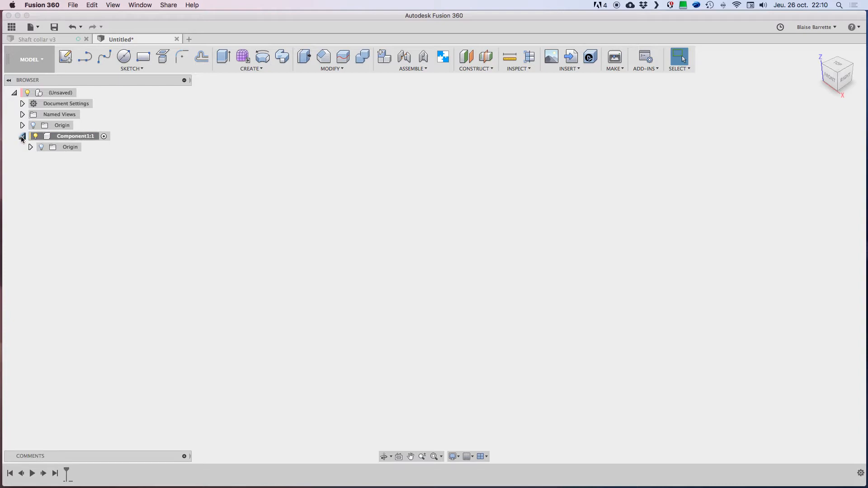
{"action": "left_click", "coordinate": [41, 147]}
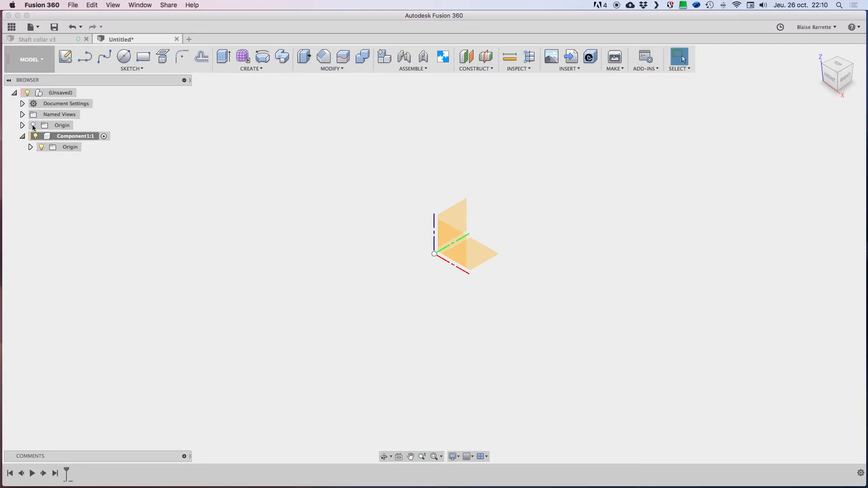
{"action": "left_click", "coordinate": [41, 148]}
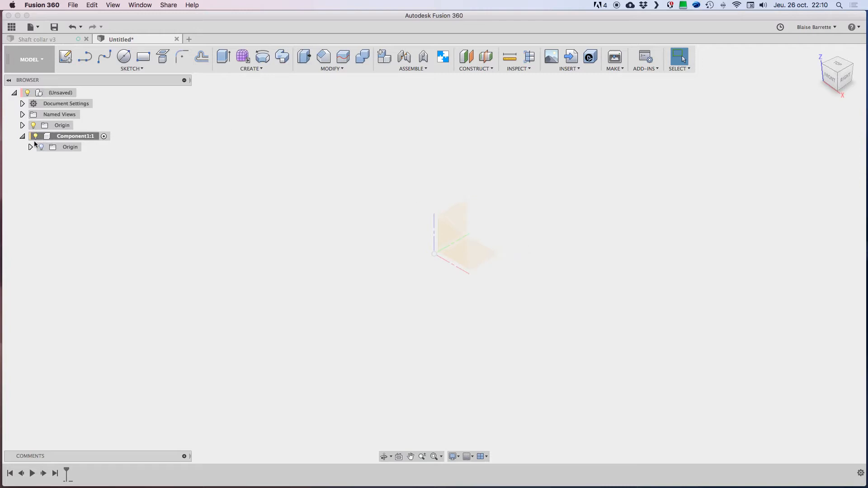
{"action": "left_click", "coordinate": [33, 126]}
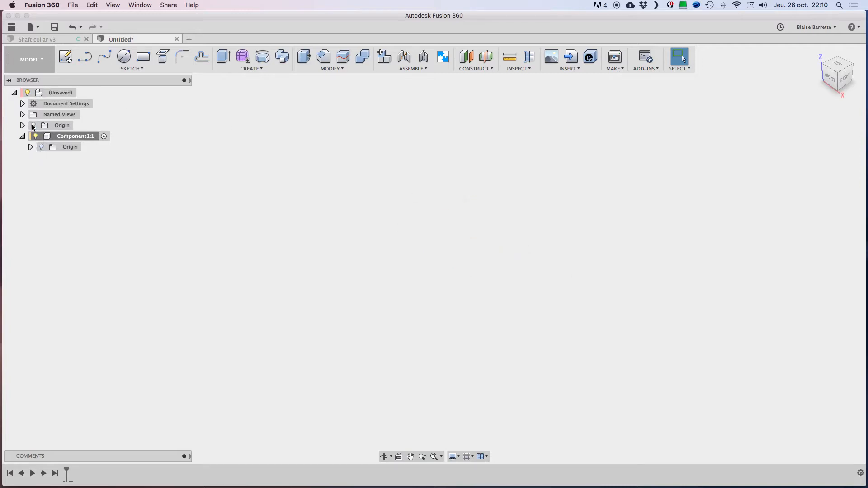
{"action": "left_click", "coordinate": [41, 147]}
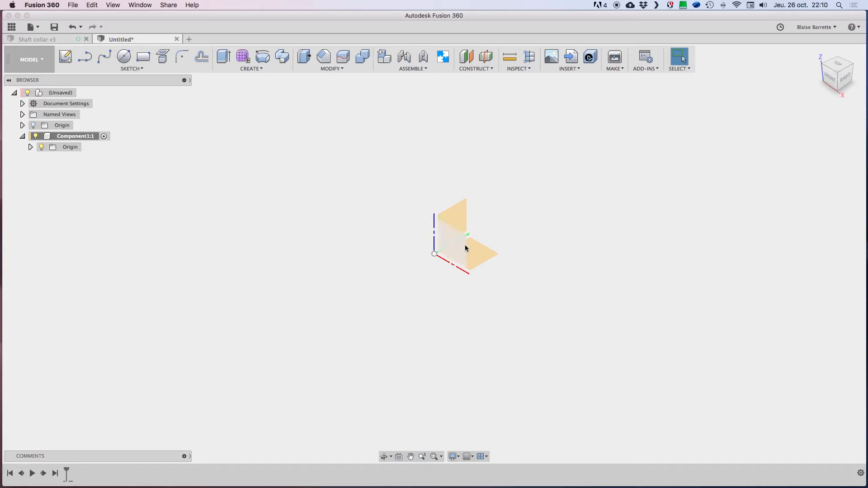
{"action": "left_click", "coordinate": [42, 146]}
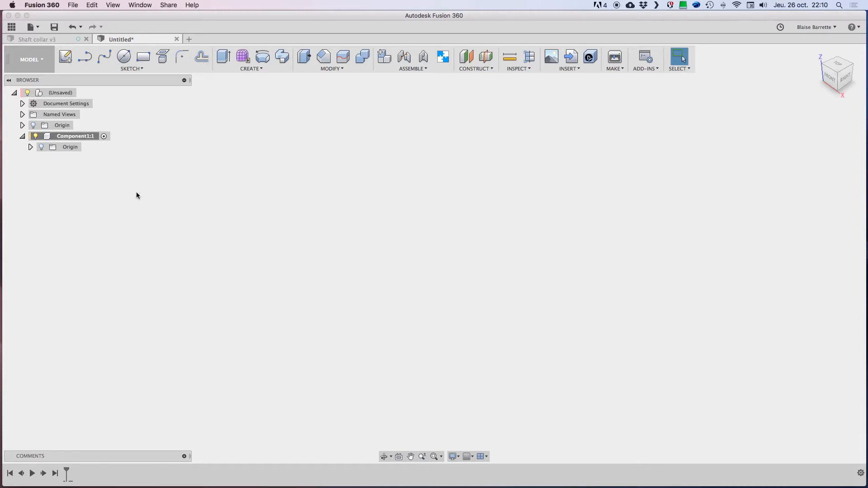
Step: Start a solid box in Component1 on the horizontal origin plane, with a 2 in by 2 in base cornered at the origin
{"action": "left_click", "coordinate": [251, 69]}
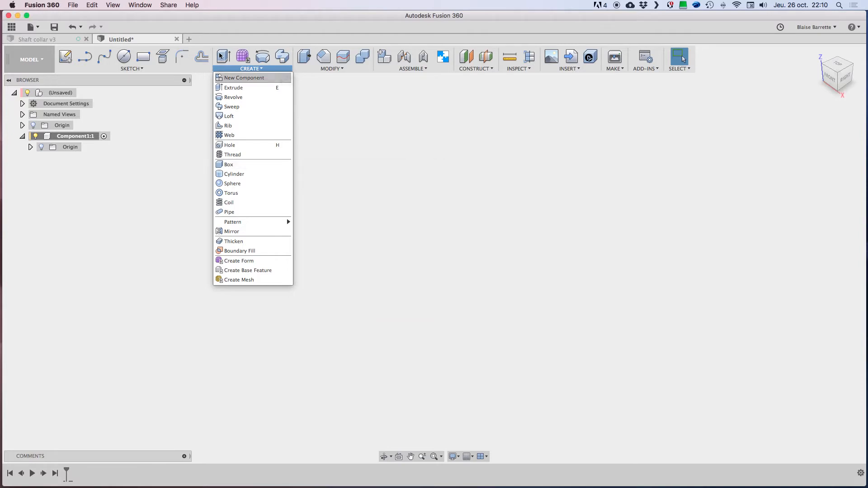
{"action": "left_click", "coordinate": [228, 165]}
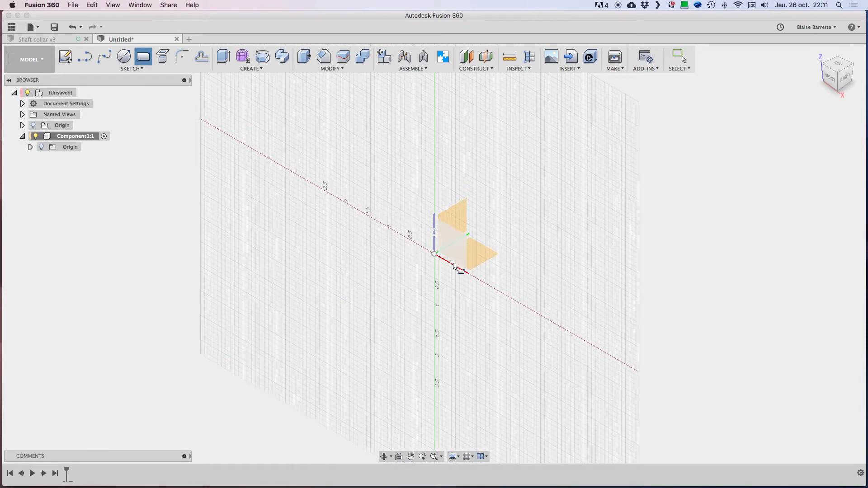
{"action": "left_click", "coordinate": [477, 253]}
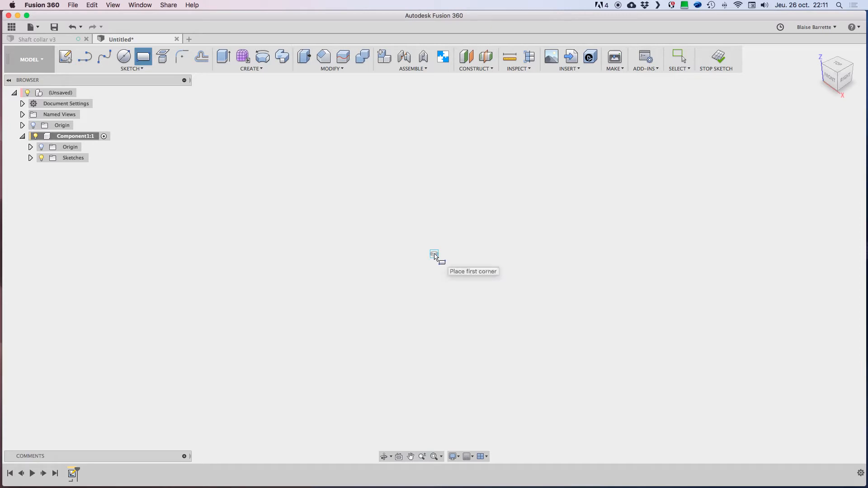
{"action": "left_click", "coordinate": [434, 254]}
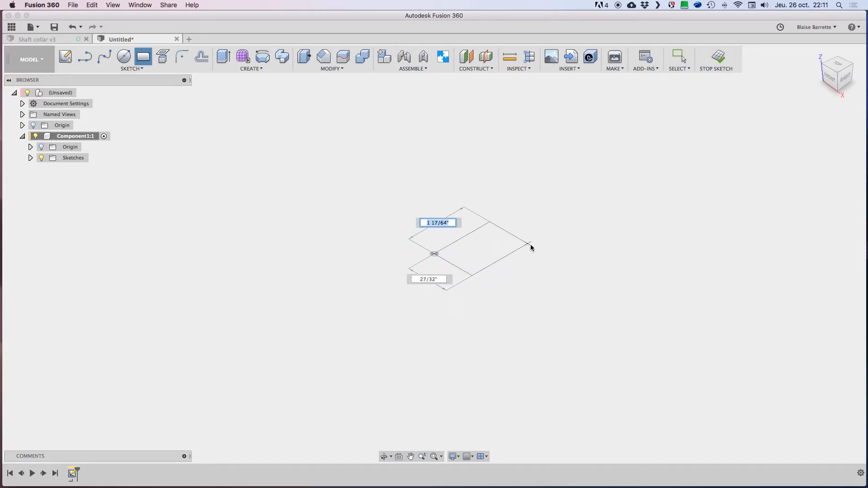
{"action": "type", "text": "2"}
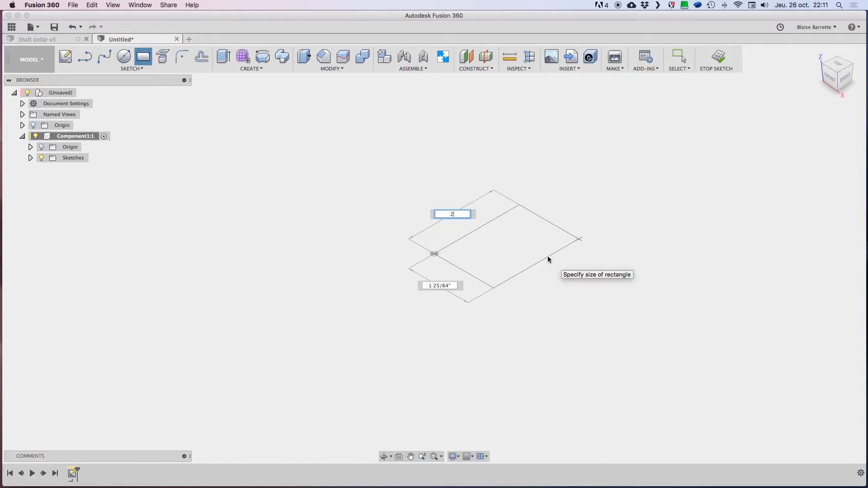
{"action": "key", "text": "Tab"}
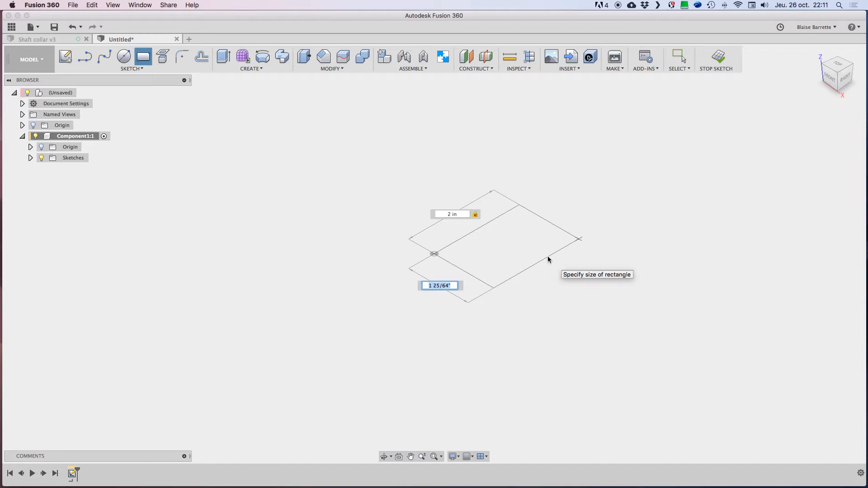
{"action": "type", "text": "2"}
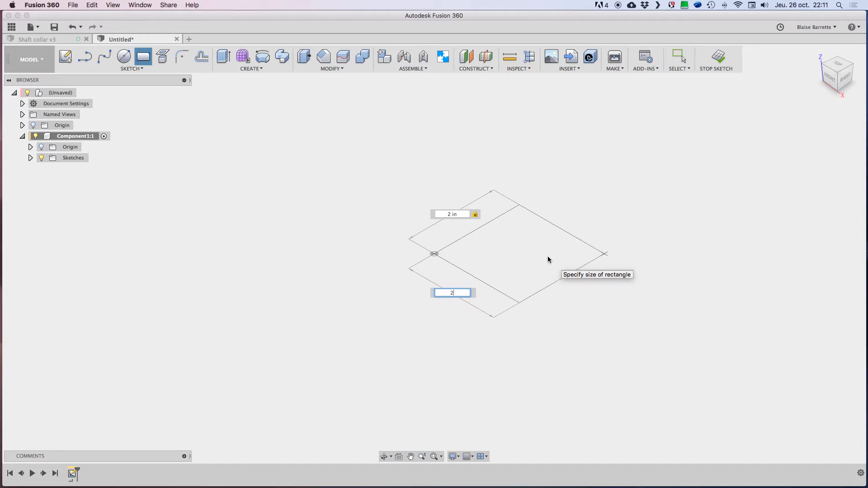
{"action": "key", "text": "Return"}
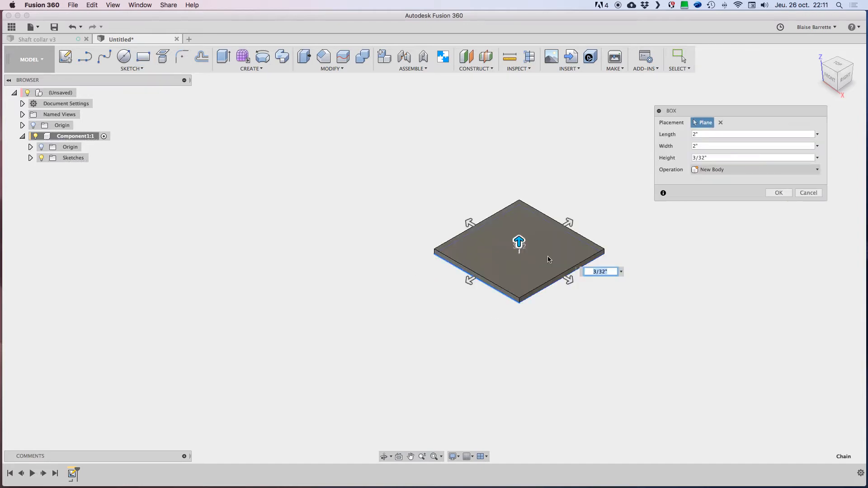
Step: Set the box's height to 2 in and create it as a new body
{"action": "left_click_drag", "start_coordinate": [519, 244], "coordinate": [519, 200]}
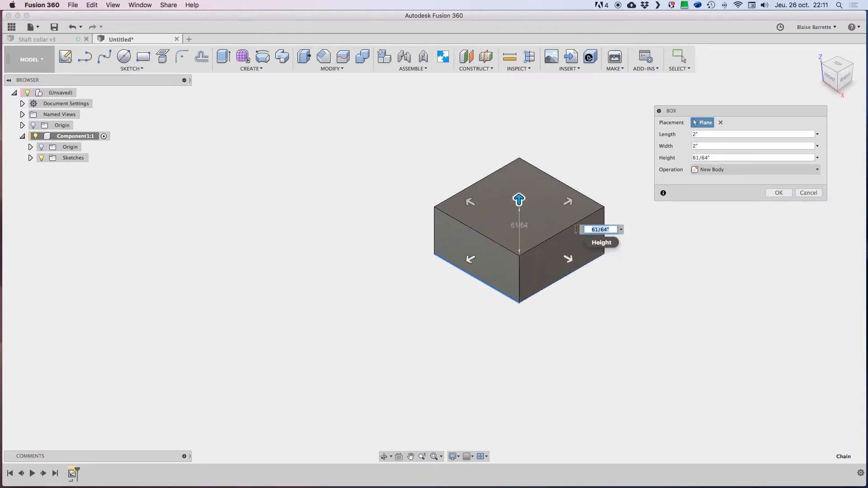
{"action": "type", "text": "2"}
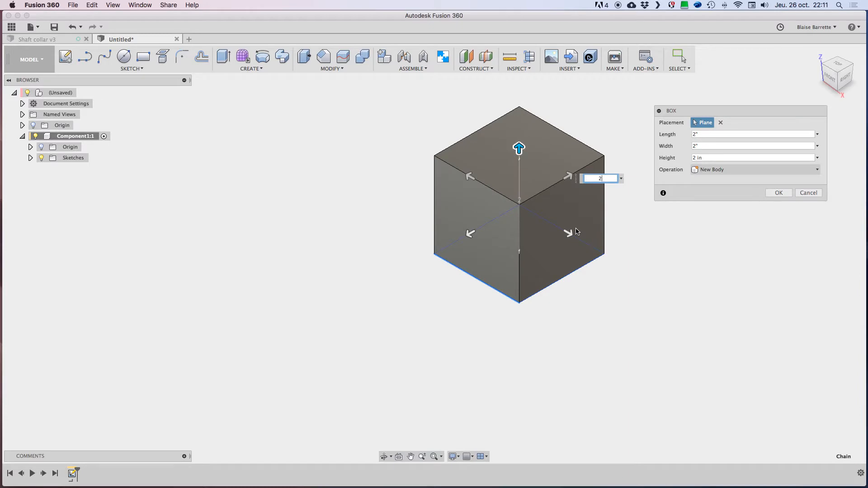
{"action": "left_click", "coordinate": [785, 193]}
{"action": "scroll", "coordinate": [699, 213], "scroll_direction": "right", "scroll_amount": 4}
{"action": "scroll", "coordinate": [699, 213], "scroll_direction": "up", "scroll_amount": 2}
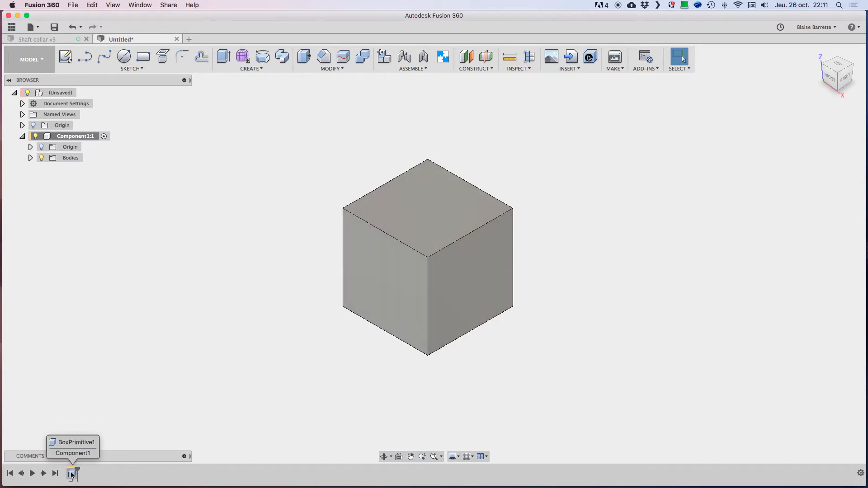
Step: Expand Component1's bodies, select Body1 to see which geometry it represents, and clear the selection
{"action": "left_click", "coordinate": [30, 158]}
{"action": "left_click", "coordinate": [65, 169]}
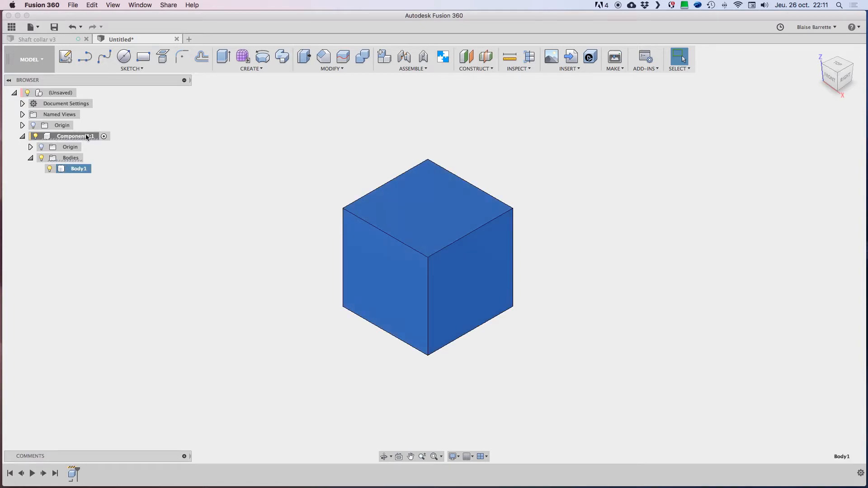
{"action": "left_click", "coordinate": [297, 190]}
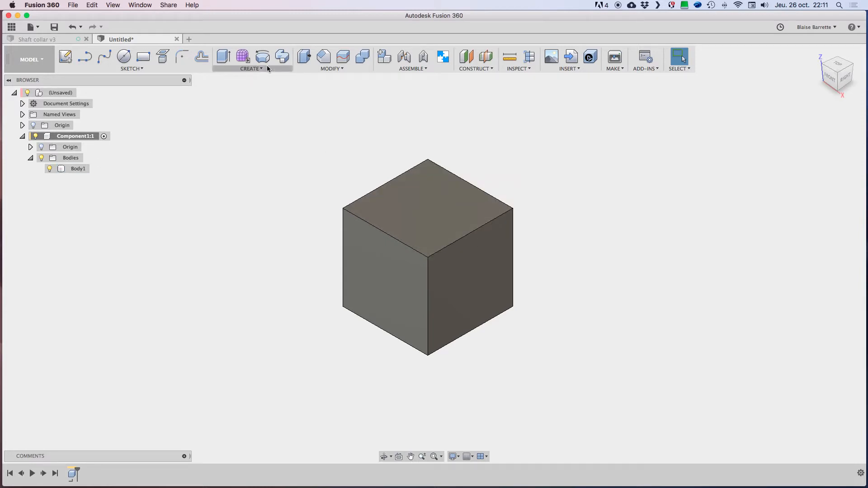
Step: Place a sphere near the centre of the box's top face and enlarge it to a diameter of about 1 27/64 in
{"action": "left_click", "coordinate": [249, 68]}
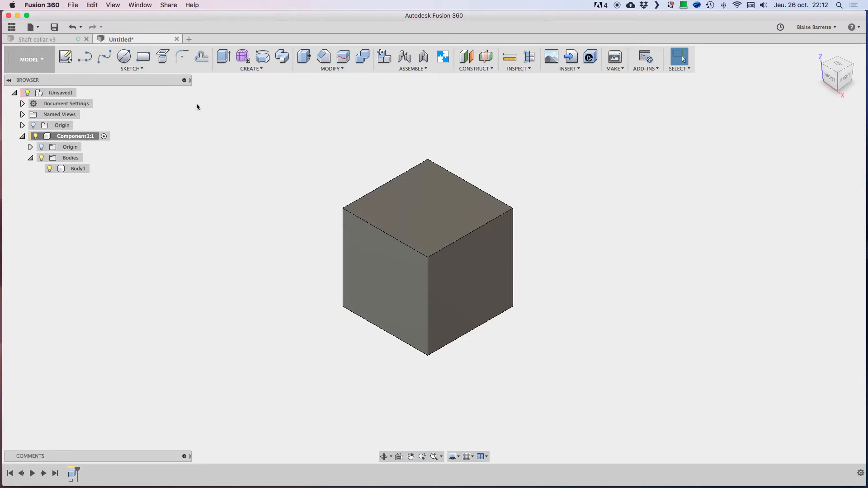
{"action": "left_click", "coordinate": [252, 68]}
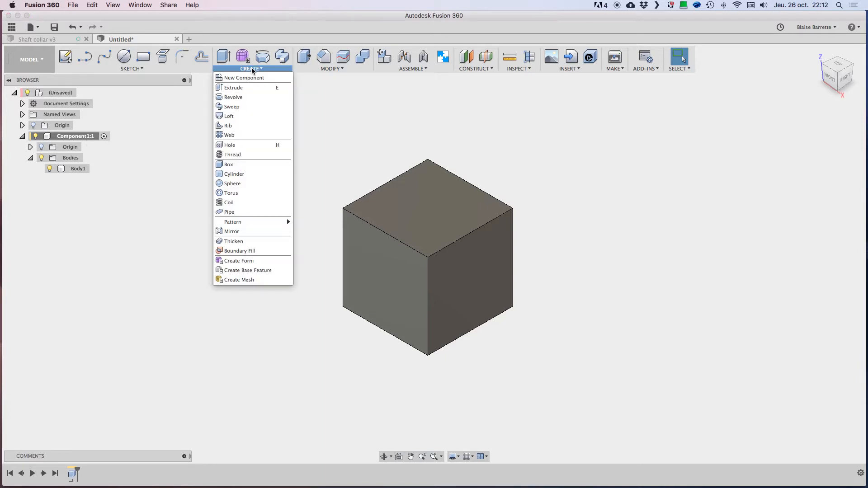
{"action": "left_click", "coordinate": [232, 184]}
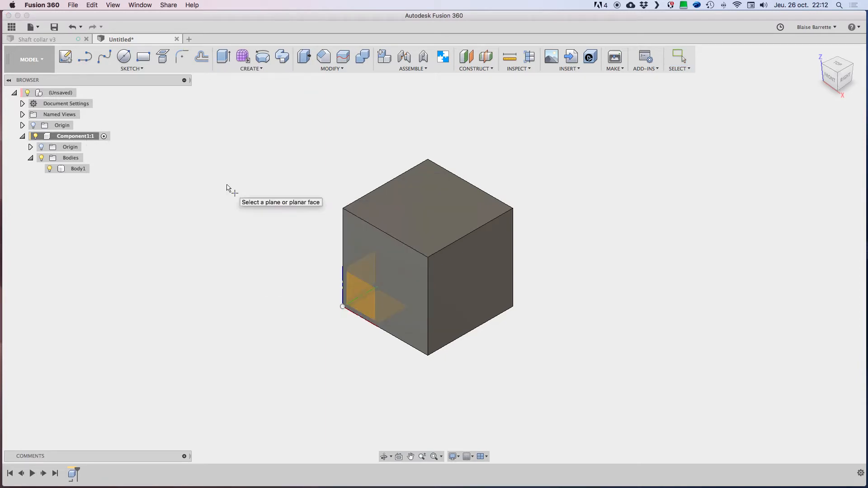
{"action": "left_click", "coordinate": [427, 207]}
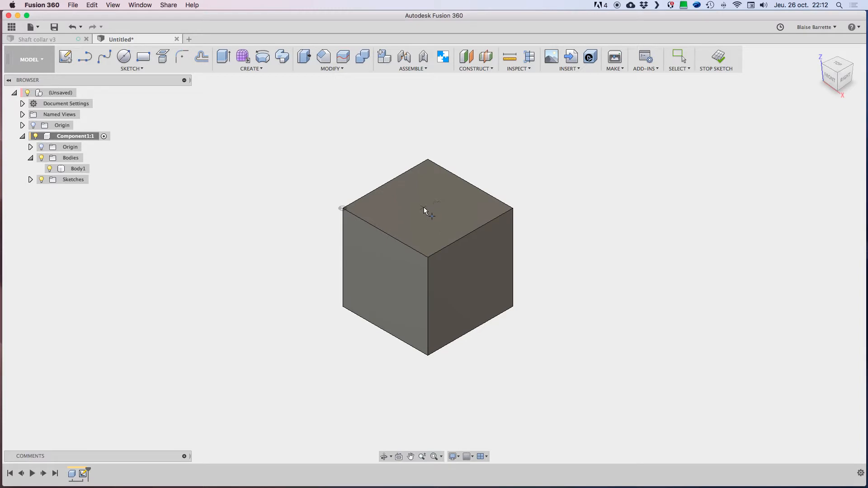
{"action": "left_click", "coordinate": [428, 207]}
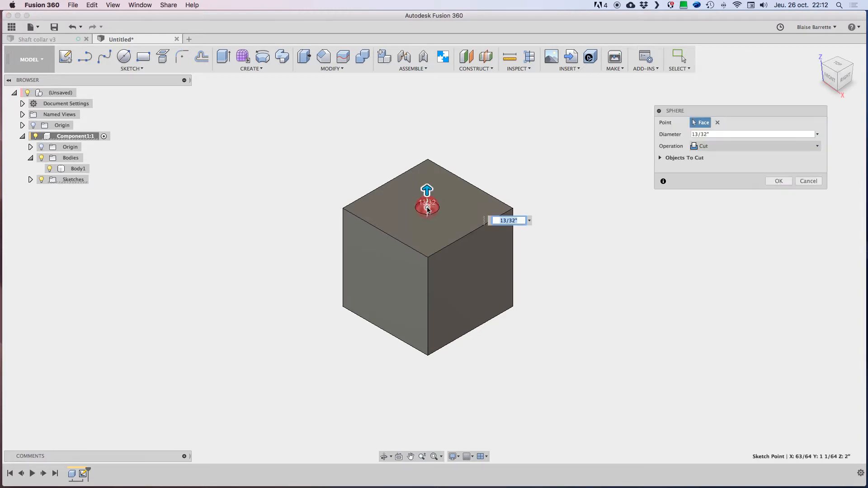
{"action": "left_click_drag", "start_coordinate": [427, 194], "coordinate": [427, 175]}
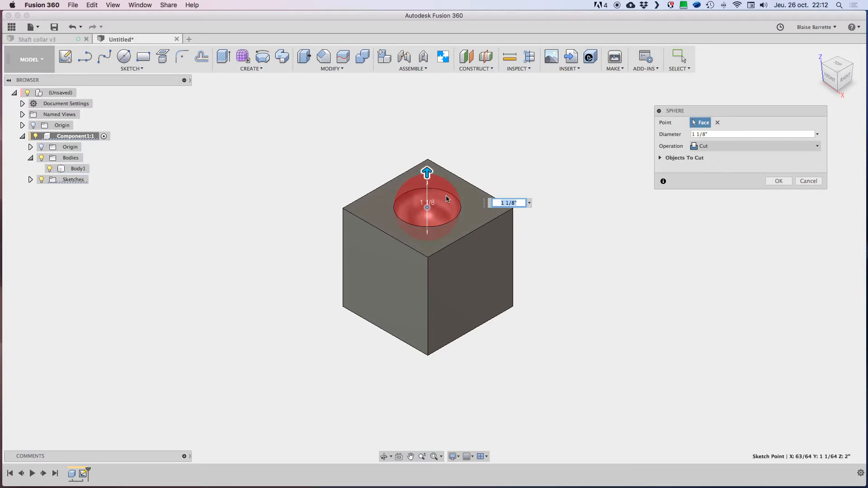
{"action": "left_click_drag", "start_coordinate": [427, 173], "coordinate": [430, 167]}
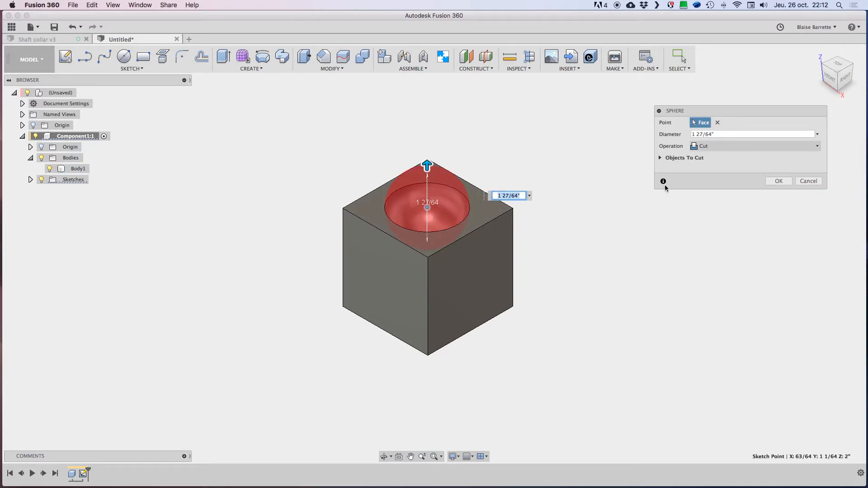
Step: Change the sphere's operation to New Body, set its diameter to 1.5 in, and create it
{"action": "left_click", "coordinate": [727, 147]}
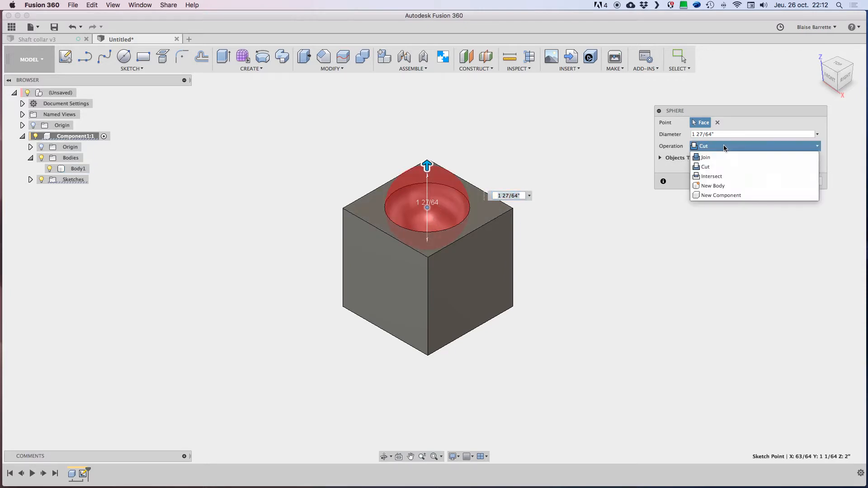
{"action": "left_click", "coordinate": [722, 186]}
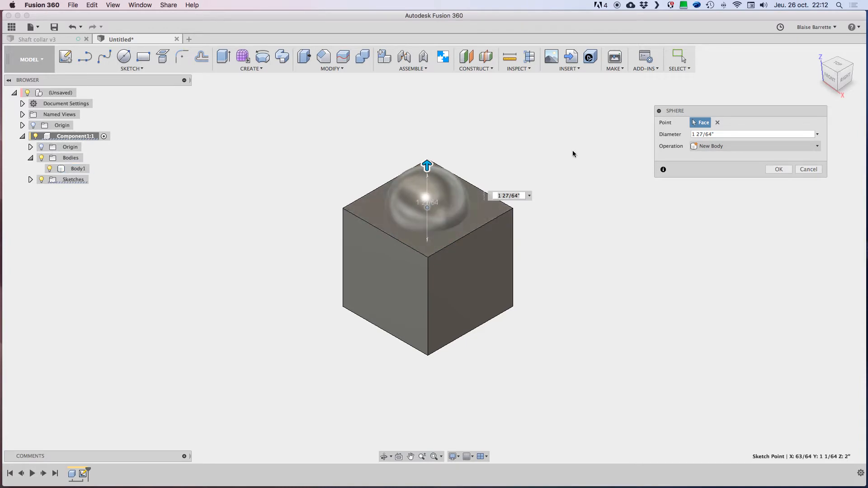
{"action": "left_click", "coordinate": [495, 196]}
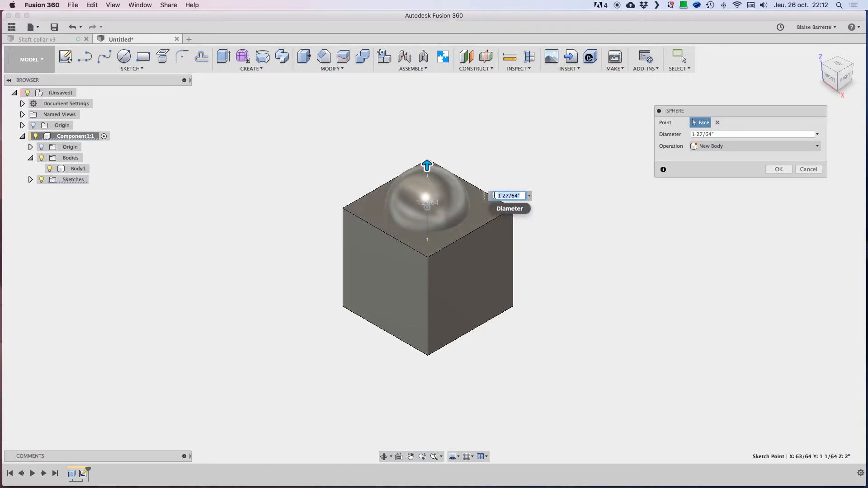
{"action": "type", "text": "1,5"}
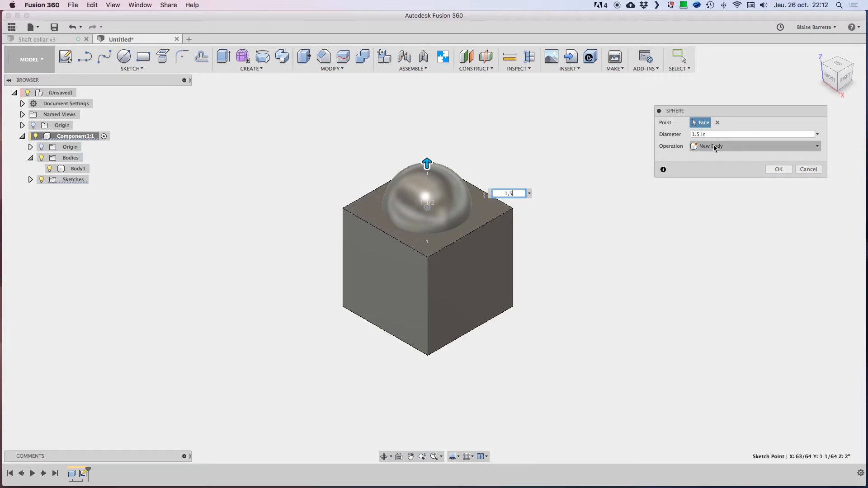
{"action": "left_click", "coordinate": [779, 169]}
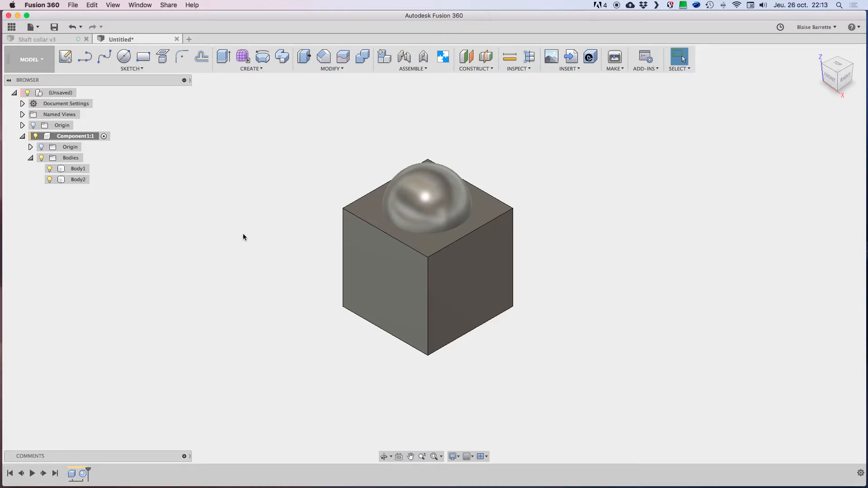
Step: Select the sphere, a side face of the box, and each listed body in turn to identify the two bodies
{"action": "left_click", "coordinate": [428, 191]}
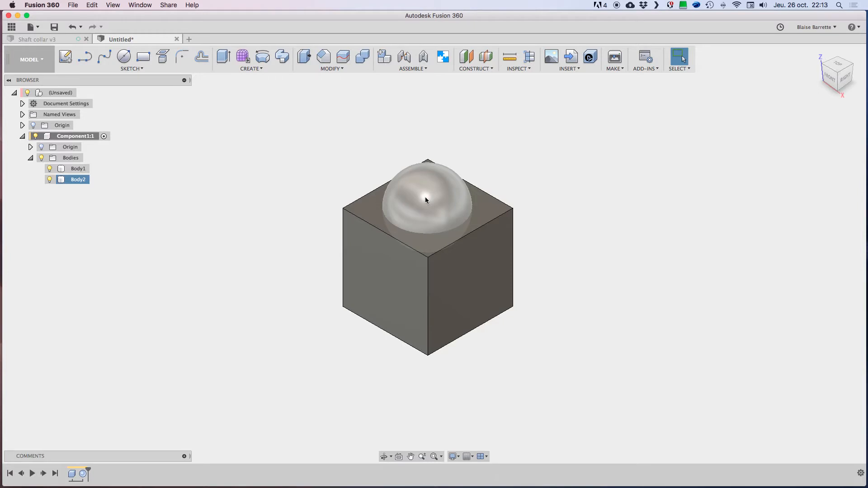
{"action": "left_click", "coordinate": [426, 198]}
{"action": "left_click", "coordinate": [457, 259]}
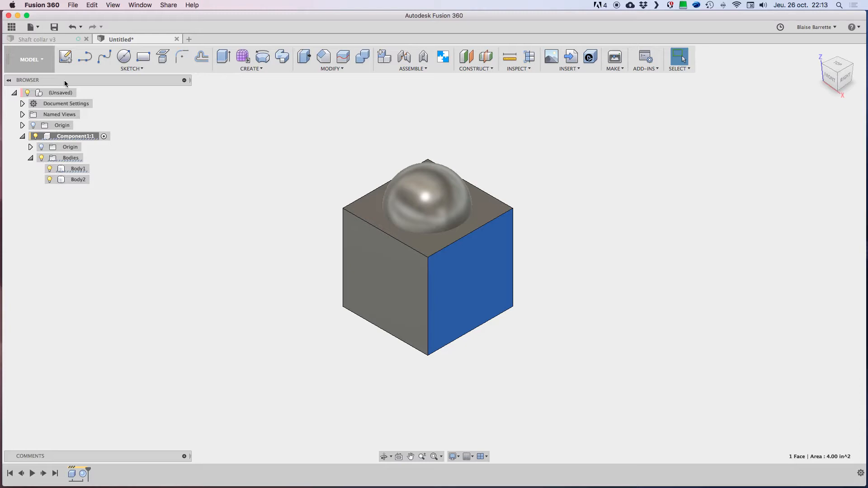
{"action": "left_click", "coordinate": [62, 181]}
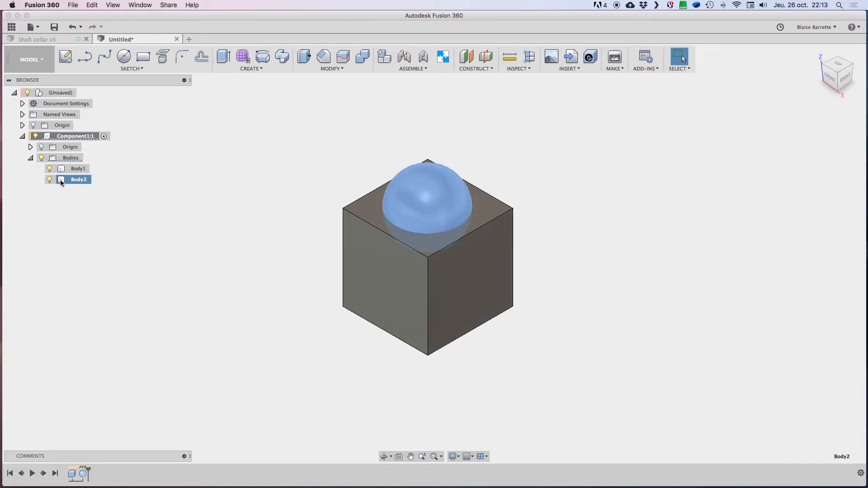
{"action": "left_click", "coordinate": [63, 170]}
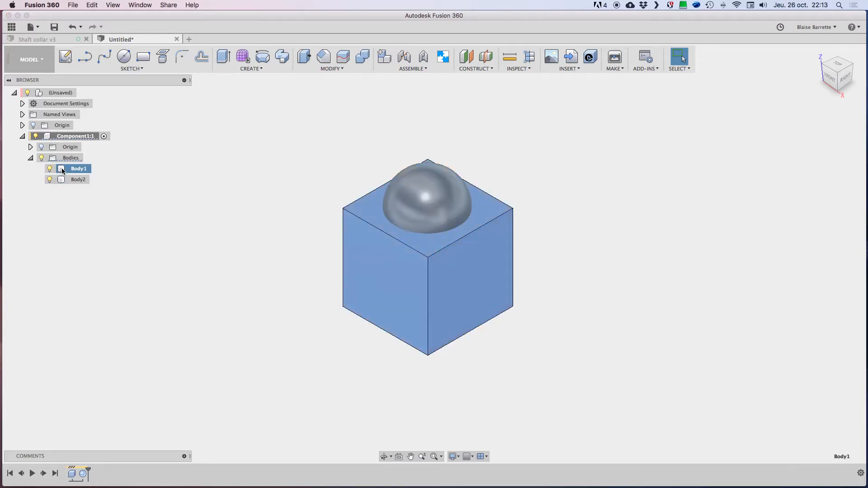
Step: Rename Body1 to "boite" and Body2 to "sphere", and check each renamed body by selecting it
{"action": "double_click", "coordinate": [78, 169]}
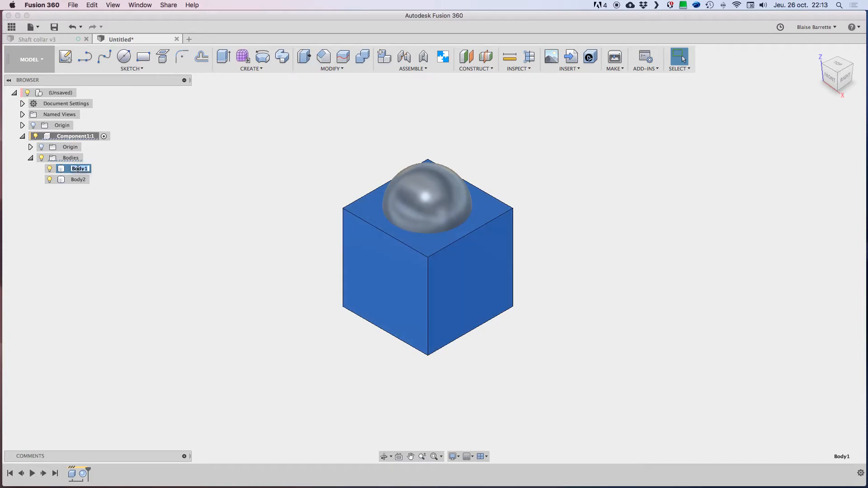
{"action": "type", "text": "boite"}
{"action": "left_click", "coordinate": [79, 180]}
{"action": "double_click", "coordinate": [80, 180]}
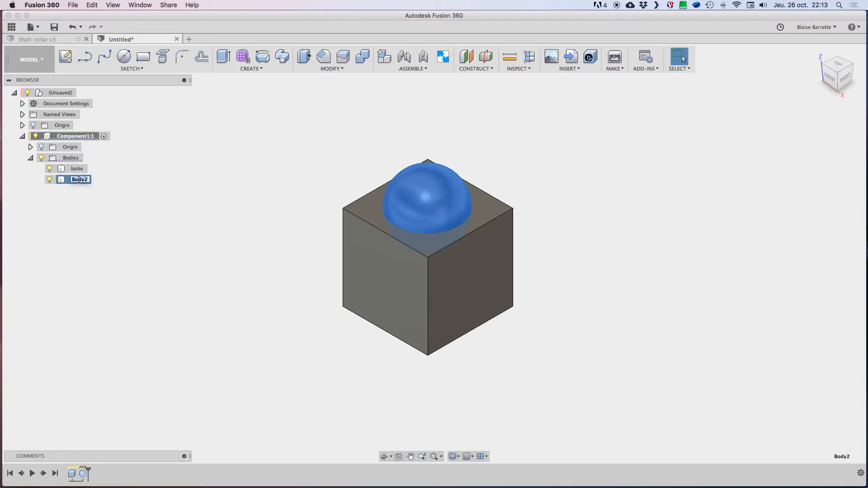
{"action": "type", "text": "sphere"}
{"action": "key", "text": "Return"}
{"action": "left_click", "coordinate": [63, 169]}
{"action": "left_click", "coordinate": [65, 179]}
{"action": "left_click", "coordinate": [164, 222]}
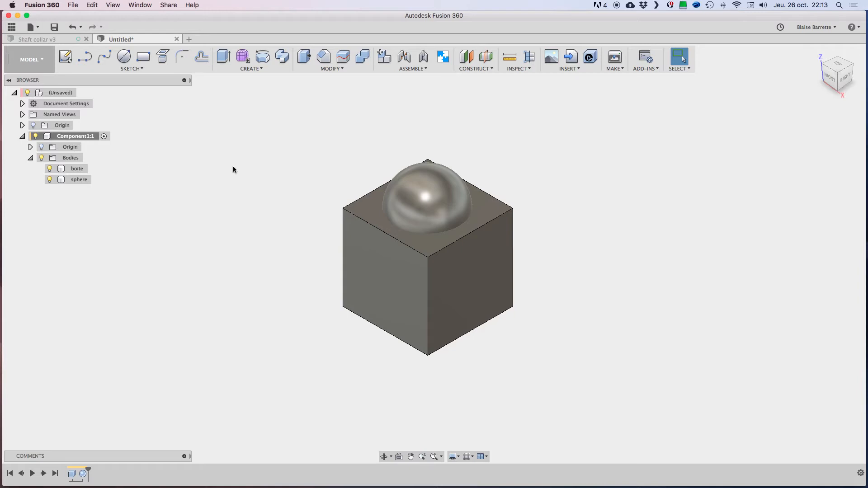
Step: Move the sphere body freely in the view to test whether the box moves together with it
{"action": "left_click", "coordinate": [413, 200]}
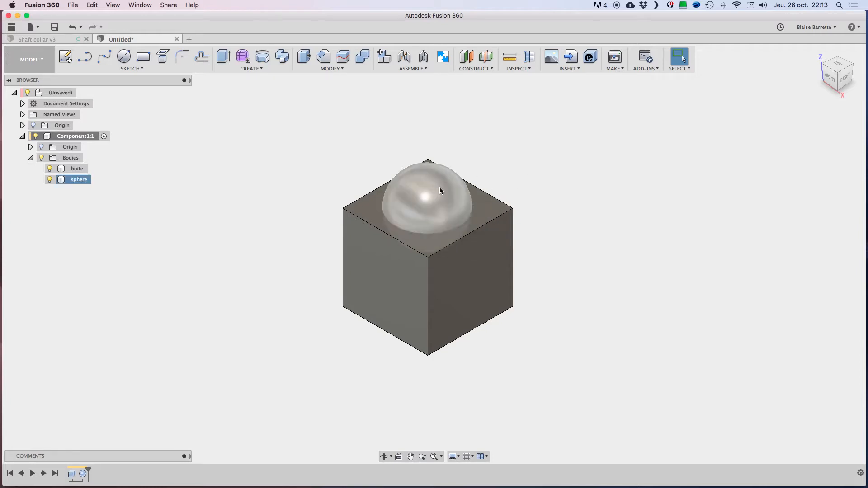
{"action": "middle_click_drag", "start_coordinate": [430, 192], "coordinate": [379, 194]}
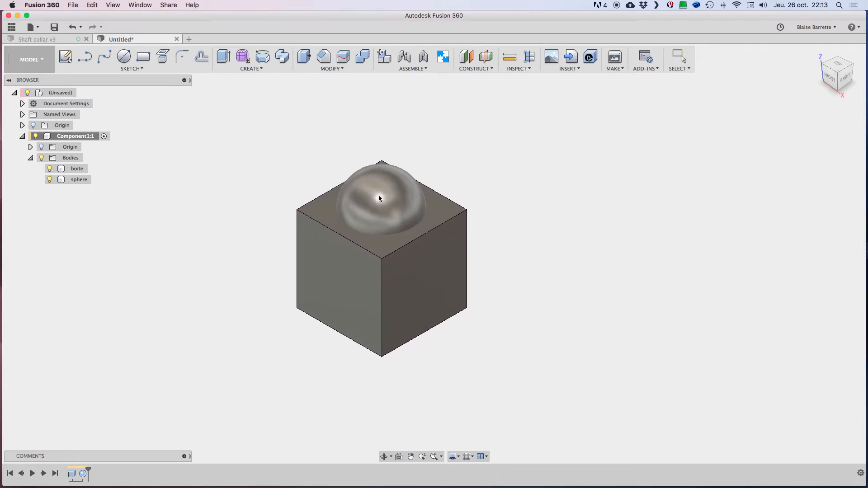
{"action": "left_click_drag", "start_coordinate": [379, 197], "coordinate": [465, 180]}
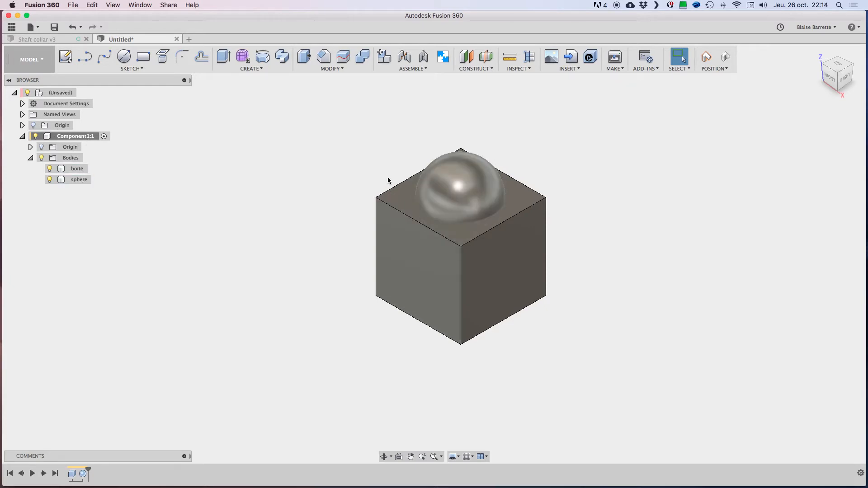
Step: Revert the dragged component to its original position
{"action": "left_click", "coordinate": [725, 55]}
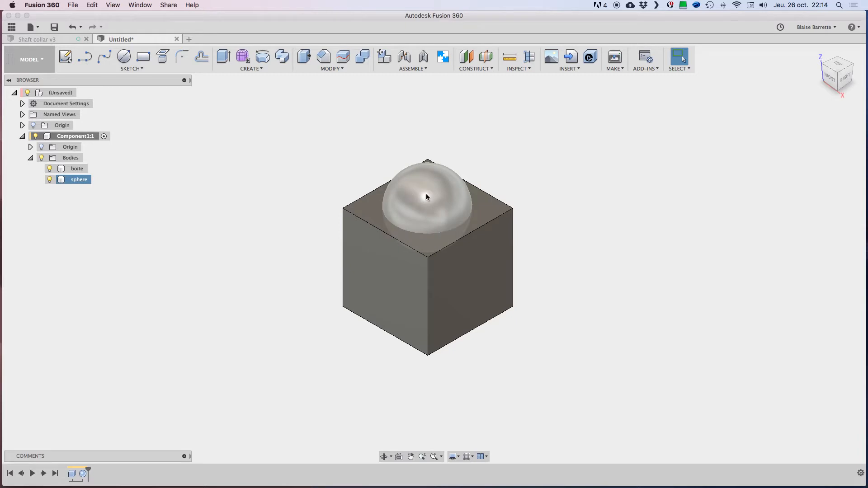
Step: Try to move only the sphere body about 51/64 in up along Z, using Move/Copy set to Bodies
{"action": "left_click", "coordinate": [337, 69]}
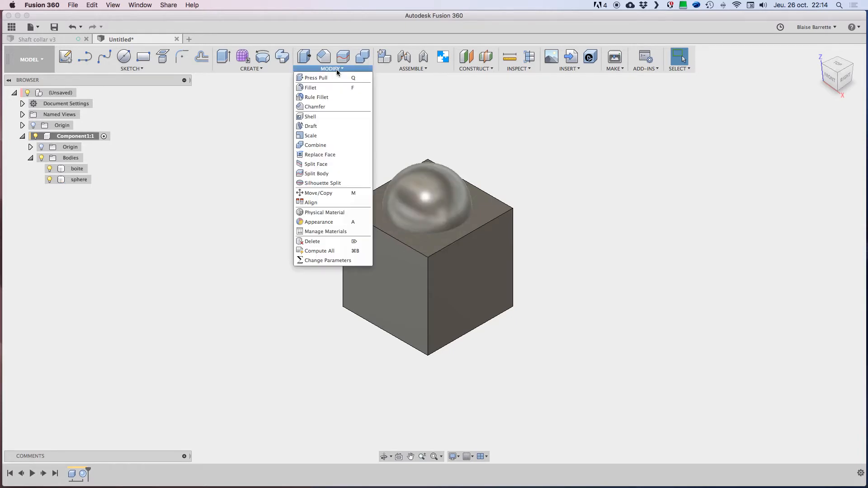
{"action": "left_click", "coordinate": [318, 194]}
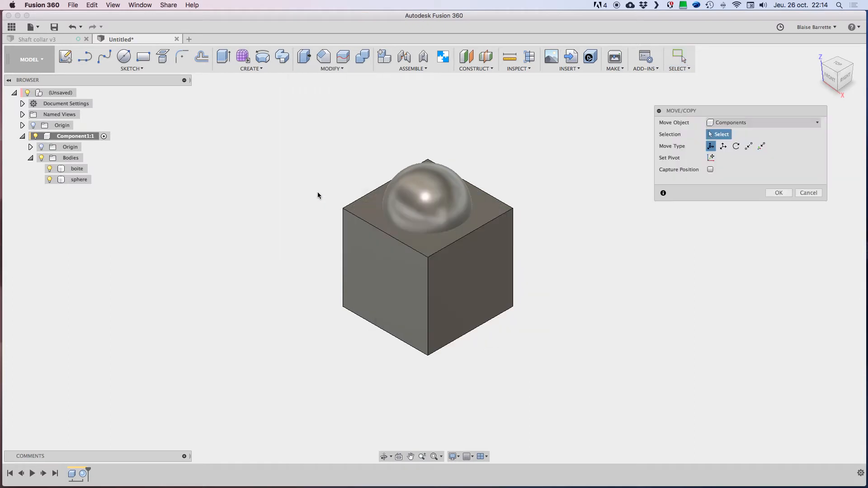
{"action": "left_click", "coordinate": [740, 123]}
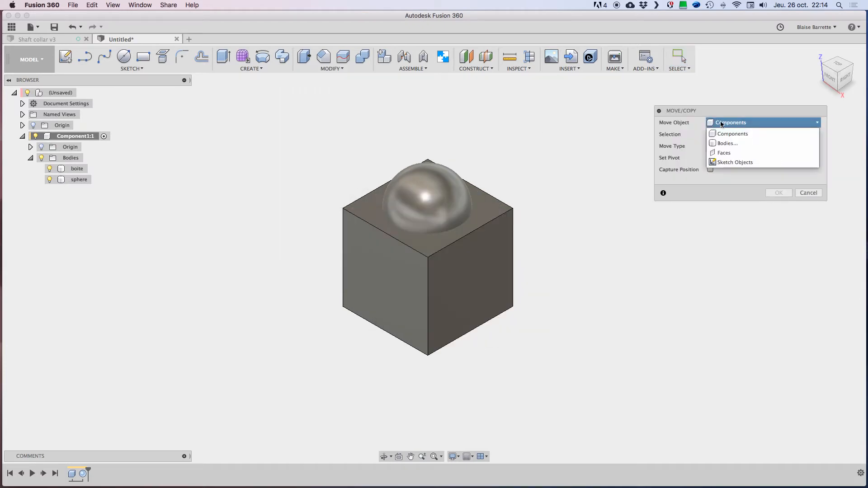
{"action": "left_click", "coordinate": [728, 144]}
{"action": "left_click", "coordinate": [446, 203]}
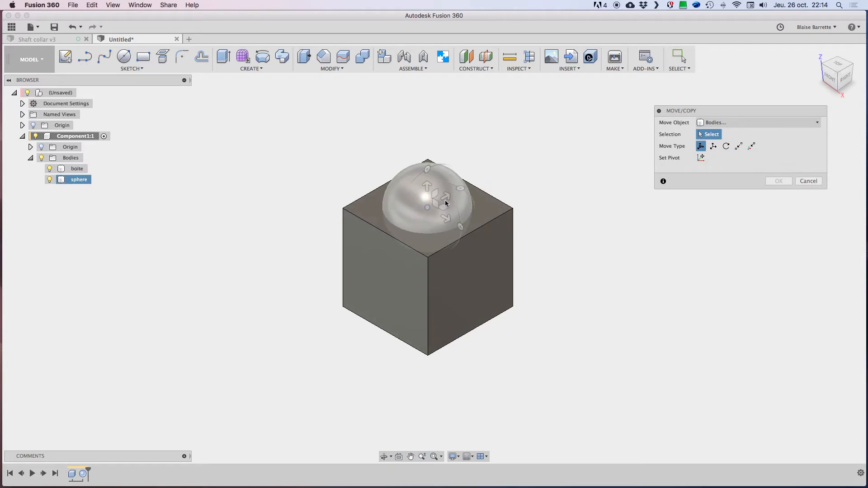
{"action": "left_click_drag", "start_coordinate": [427, 187], "coordinate": [436, 145]}
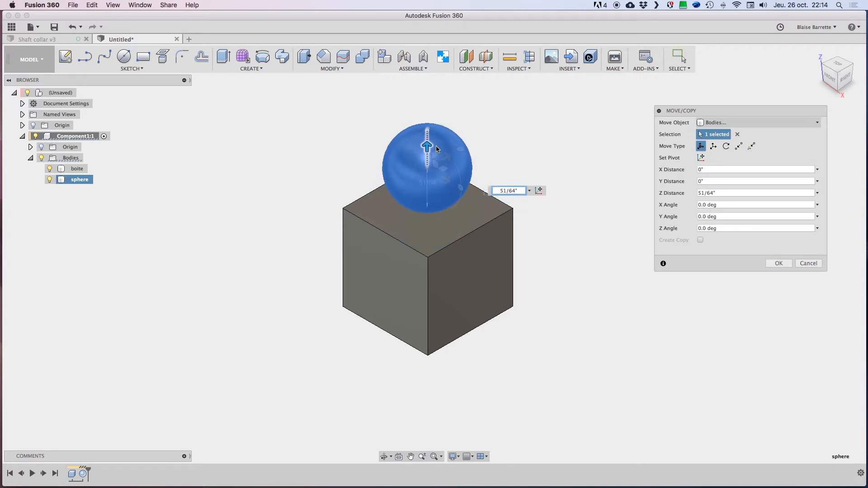
{"action": "left_click", "coordinate": [816, 263]}
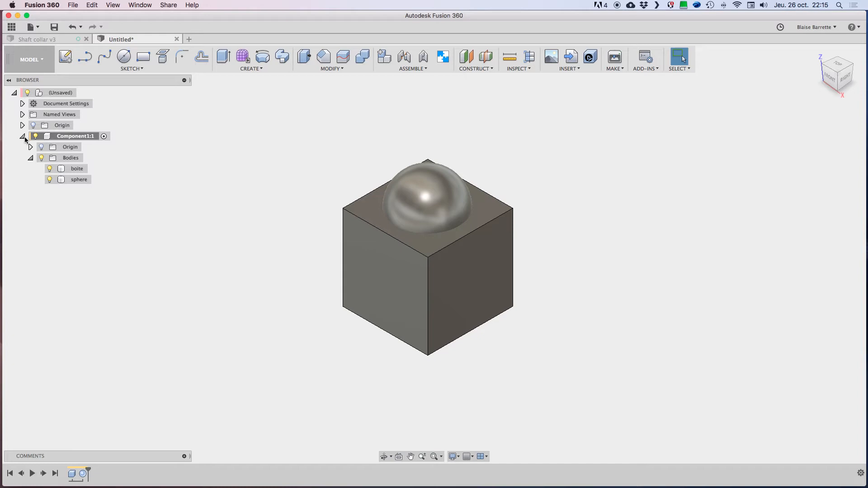
Step: Copy the component that contains the boite and sphere bodies
{"action": "left_click", "coordinate": [48, 140]}
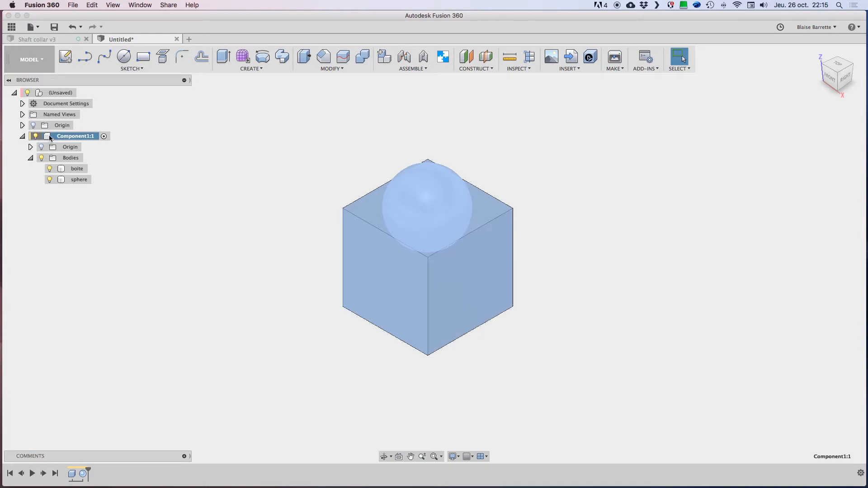
{"action": "right_click", "coordinate": [48, 139]}
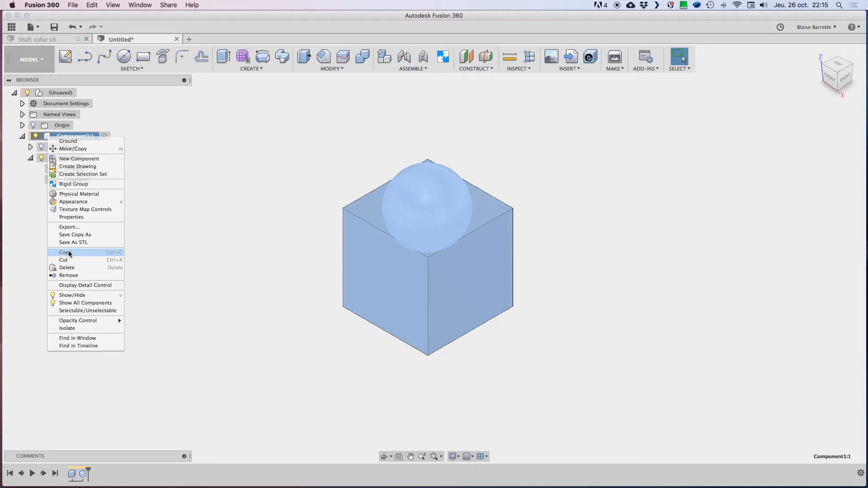
{"action": "left_click", "coordinate": [66, 253]}
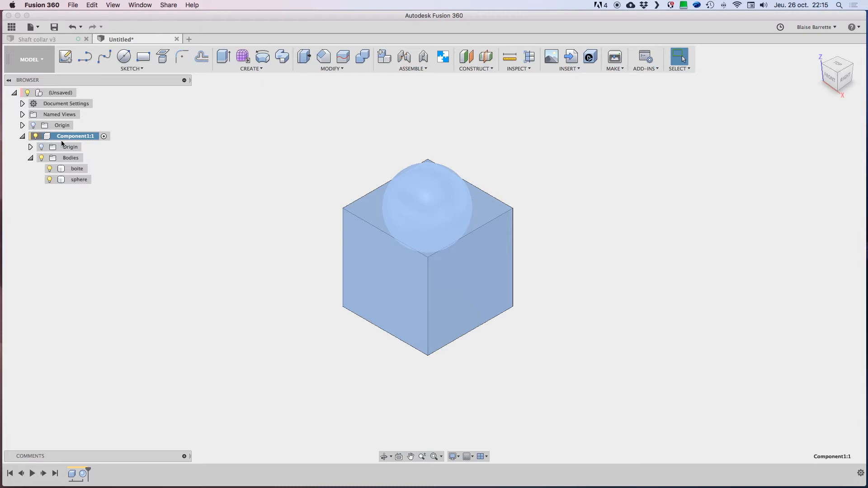
{"action": "left_click", "coordinate": [149, 129]}
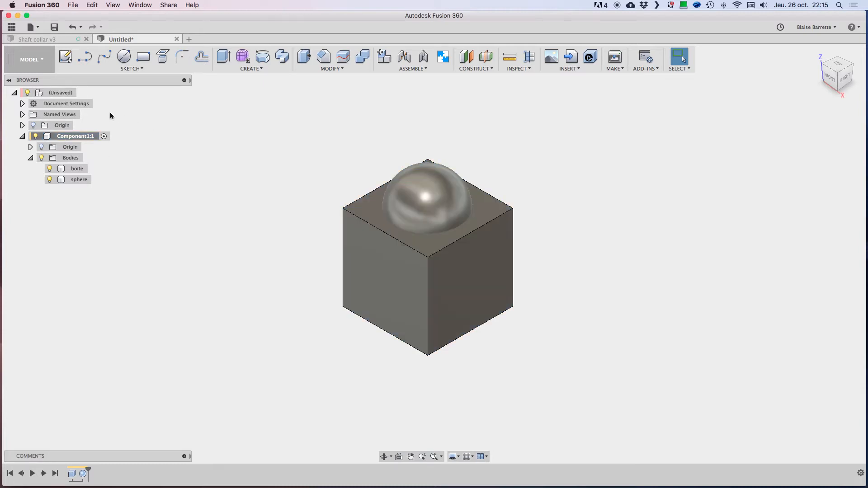
Step: Activate the top-level unsaved design as the current component
{"action": "left_click", "coordinate": [40, 93]}
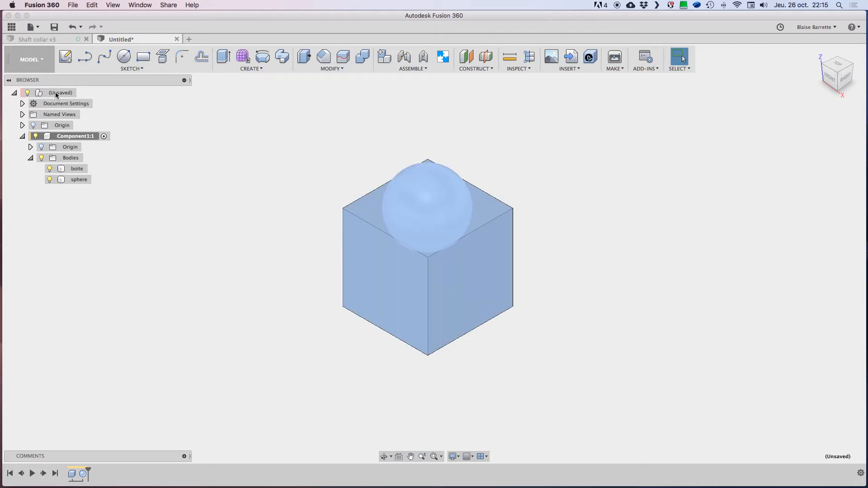
{"action": "left_click", "coordinate": [116, 17]}
{"action": "mouse_move", "coordinate": [71, 93]}
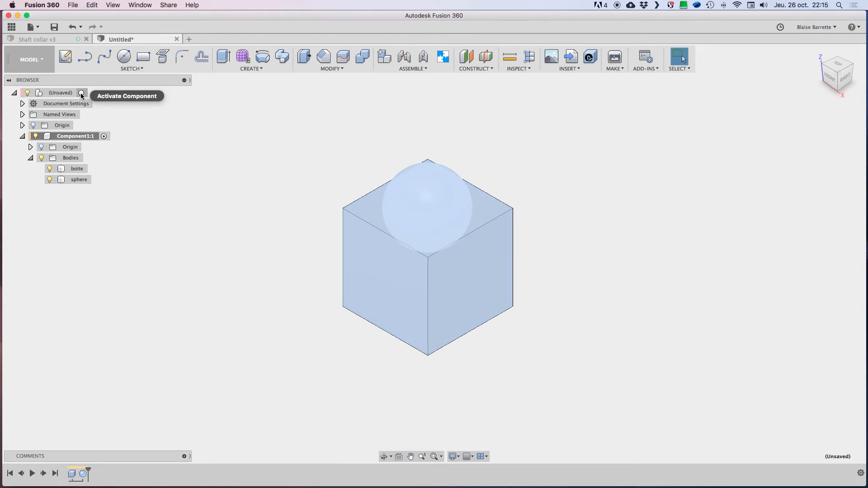
{"action": "left_click", "coordinate": [81, 93]}
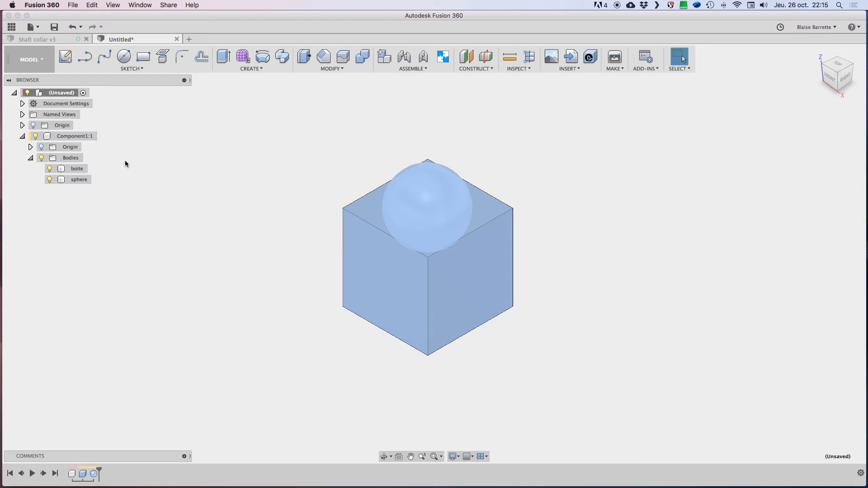
Step: Paste the copied component into the top-level design and offset the new instance 3 in along X
{"action": "right_click", "coordinate": [60, 95]}
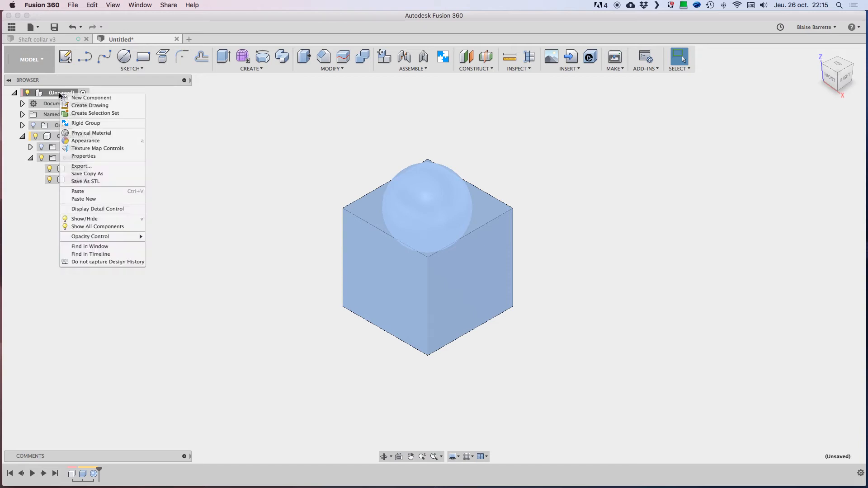
{"action": "left_click", "coordinate": [78, 192]}
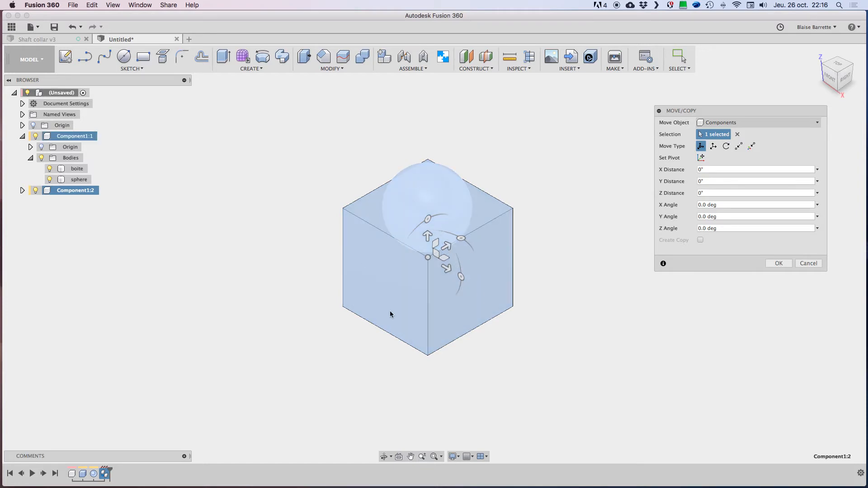
{"action": "left_click_drag", "start_coordinate": [445, 269], "coordinate": [591, 334]}
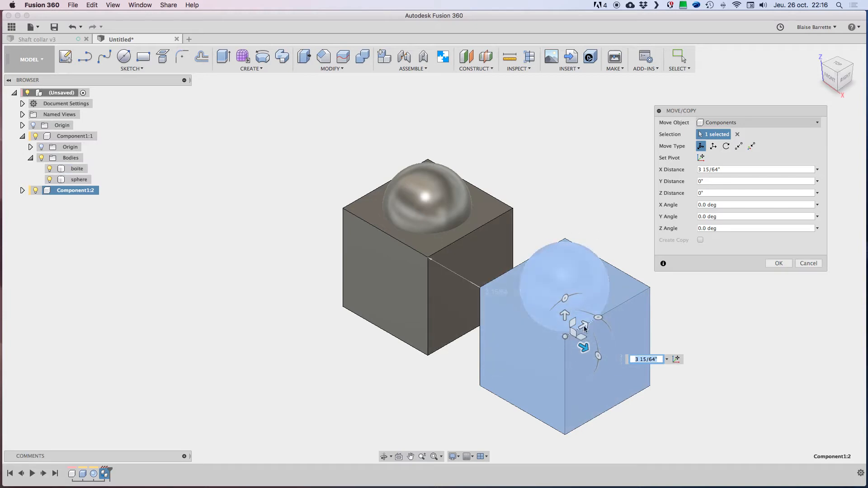
{"action": "left_click_drag", "start_coordinate": [734, 169], "coordinate": [693, 170]}
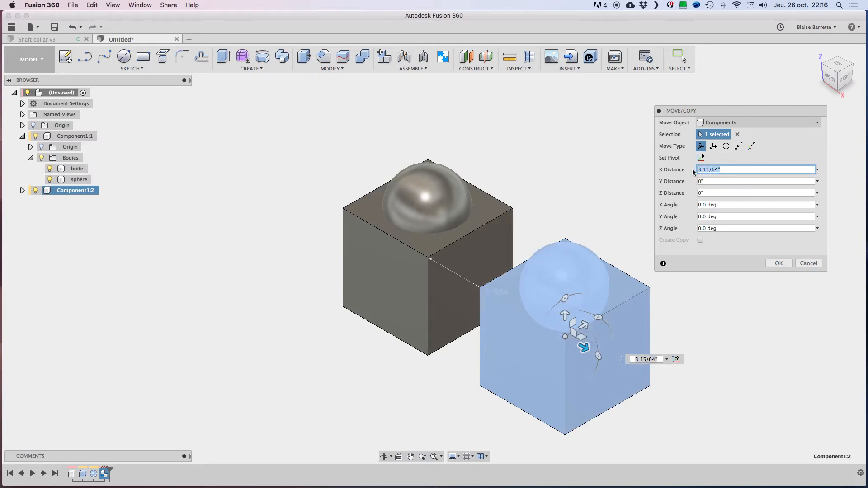
{"action": "type", "text": "3"}
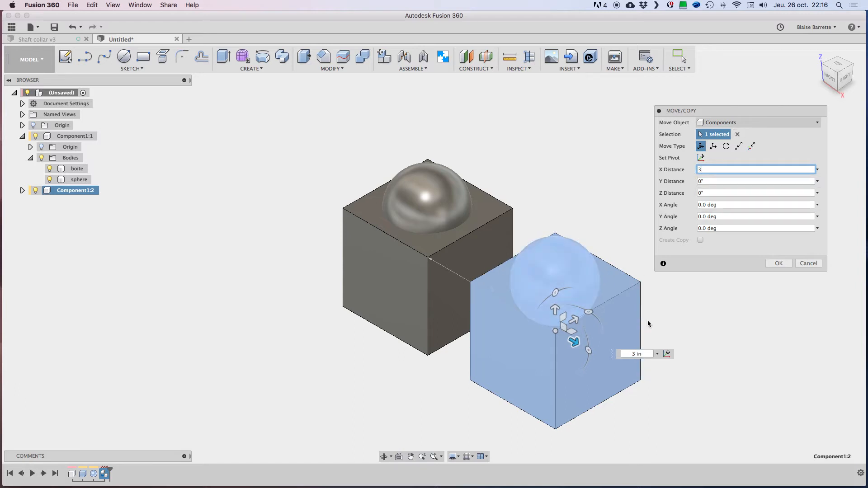
{"action": "left_click", "coordinate": [779, 264]}
{"action": "left_click", "coordinate": [778, 265]}
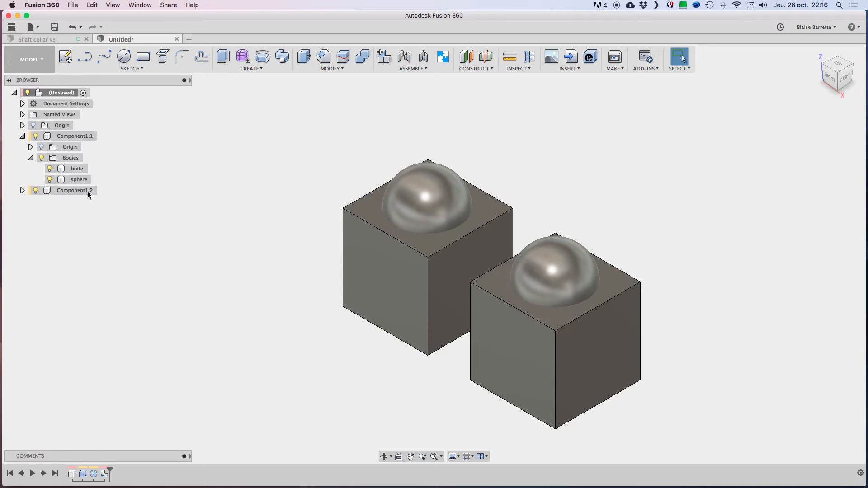
Step: Rename the original Component1 as "toto" and clear the selection
{"action": "left_click", "coordinate": [73, 137]}
{"action": "left_click", "coordinate": [73, 137]}
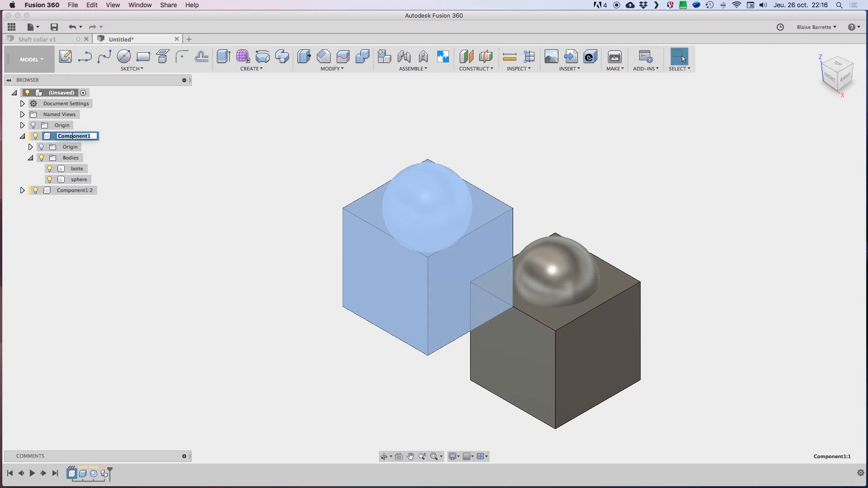
{"action": "type", "text": "toto"}
{"action": "key", "text": "Return"}
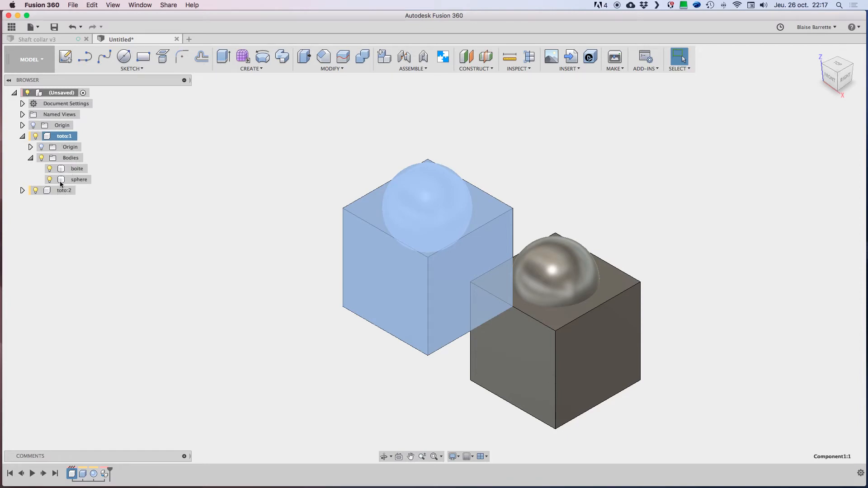
{"action": "left_click", "coordinate": [152, 210]}
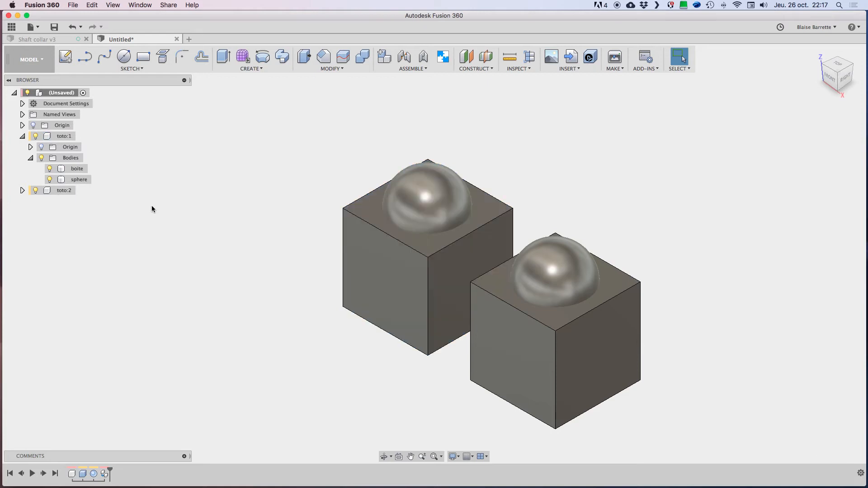
Step: List the bodies of toto:2, and hide and reshow the sphere in toto:1 to check whether both instances are linked
{"action": "left_click", "coordinate": [22, 191]}
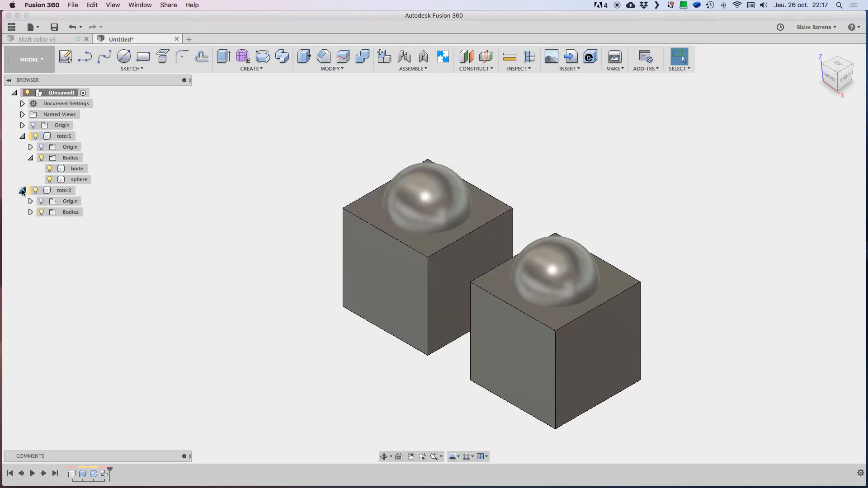
{"action": "left_click", "coordinate": [30, 212]}
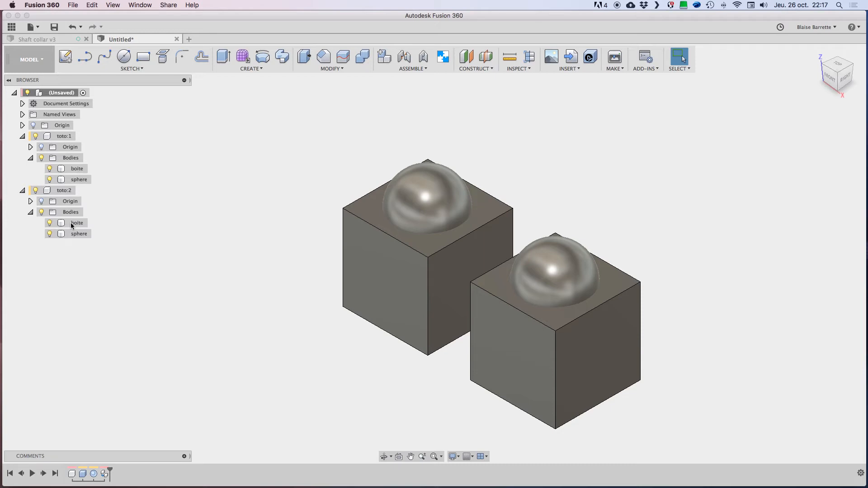
{"action": "left_click", "coordinate": [51, 180]}
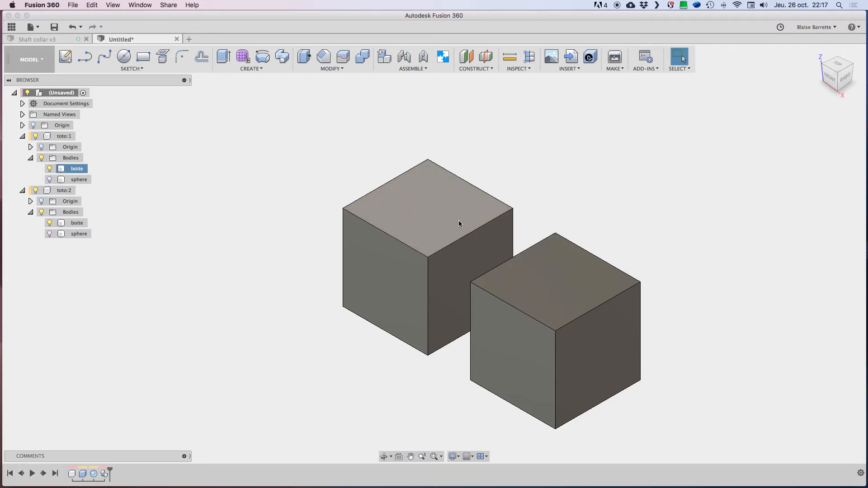
{"action": "left_click", "coordinate": [50, 179]}
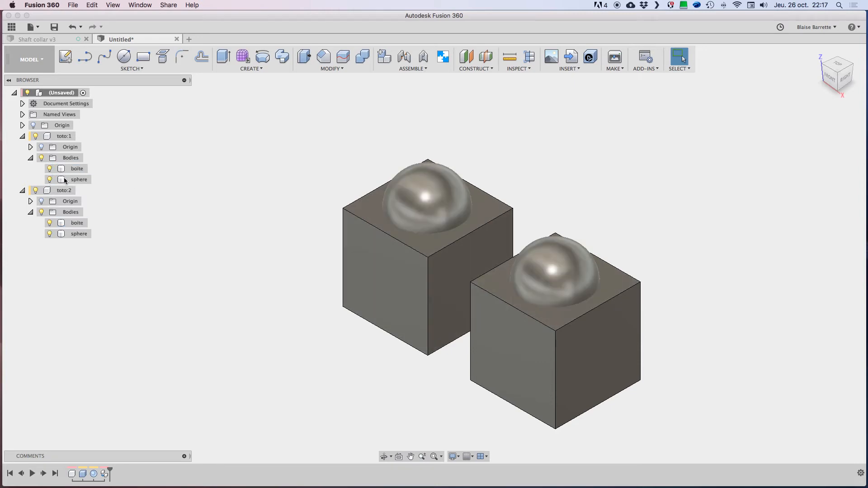
Step: Try to move the sphere body of toto:1 about 1 23/64 in up along Z to test its effect on toto:2
{"action": "left_click", "coordinate": [64, 180]}
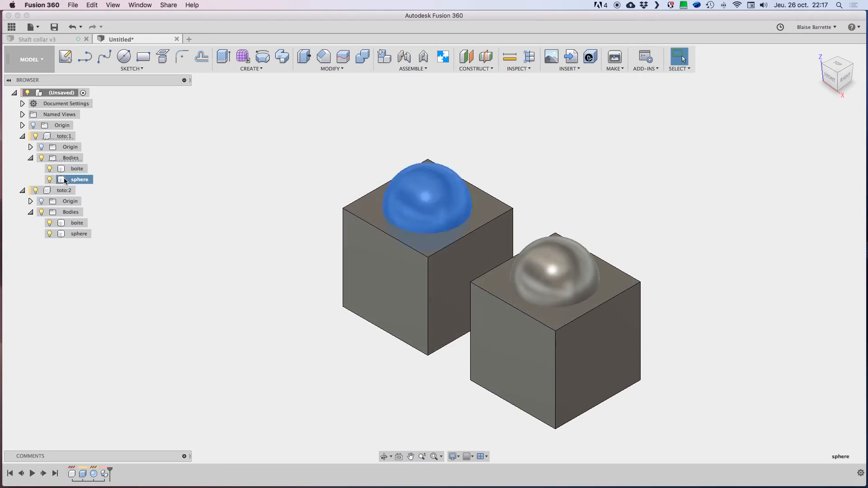
{"action": "left_click", "coordinate": [337, 69]}
{"action": "left_click", "coordinate": [324, 194]}
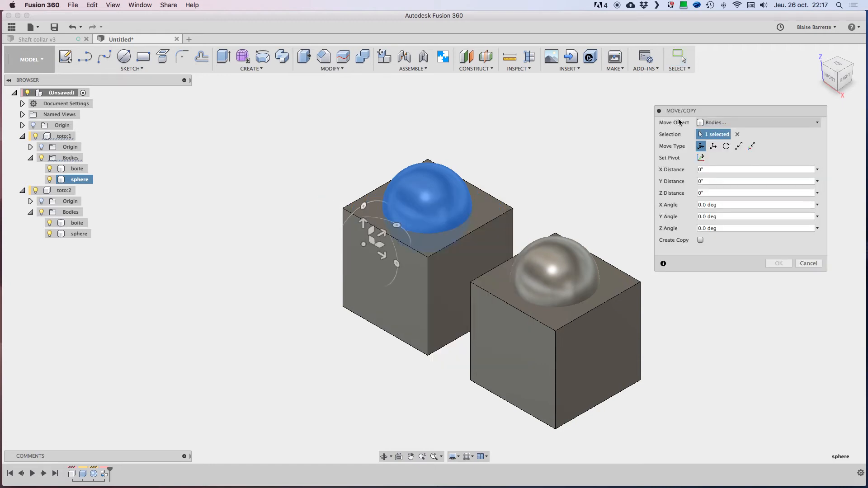
{"action": "left_click", "coordinate": [372, 217]}
{"action": "left_click_drag", "start_coordinate": [373, 218], "coordinate": [374, 152]}
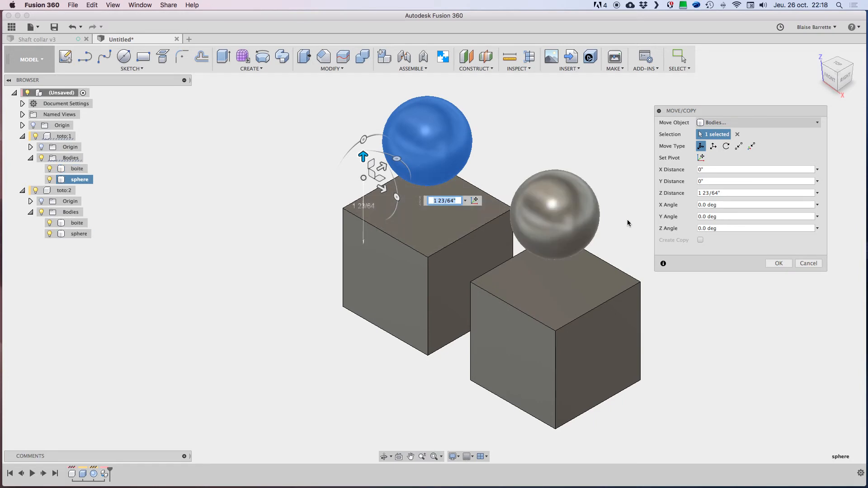
{"action": "left_click", "coordinate": [806, 264]}
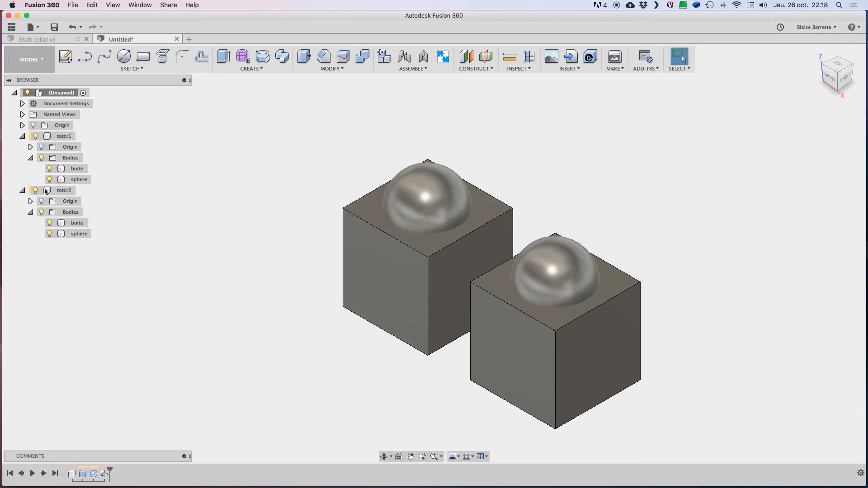
Step: Show the origin of toto:1 and hide its boite body to compare each sphere with its component origin
{"action": "left_click", "coordinate": [41, 148]}
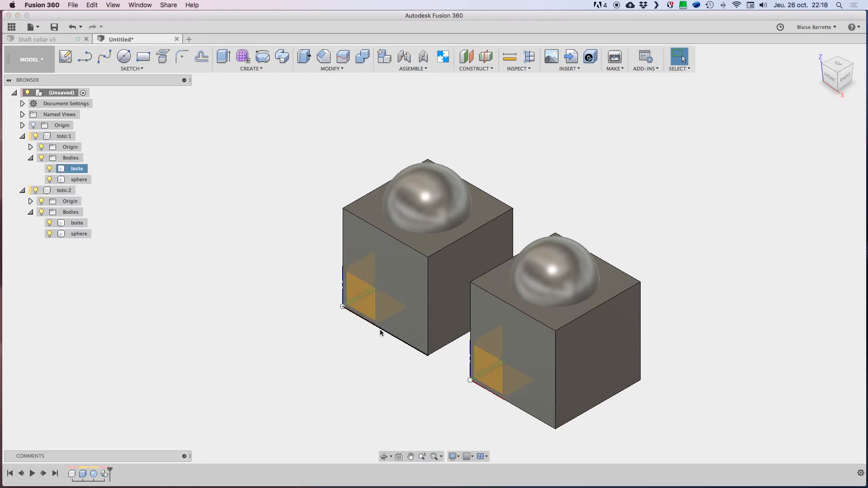
{"action": "left_click", "coordinate": [50, 169]}
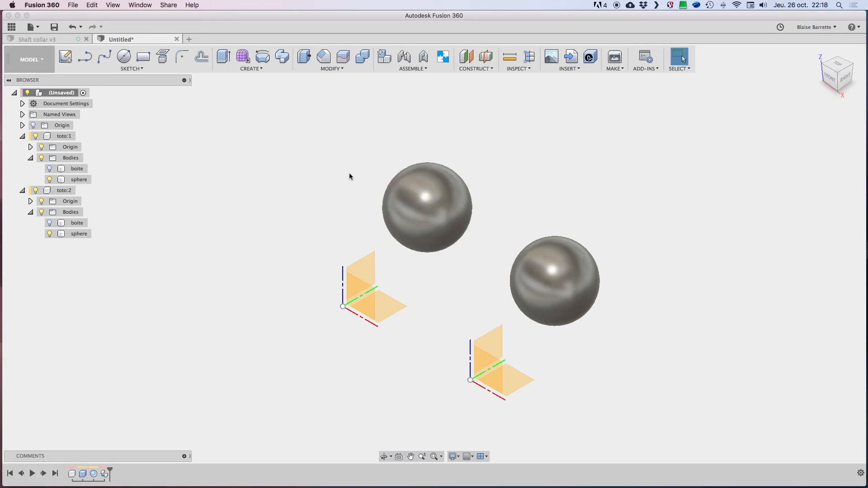
{"action": "left_click", "coordinate": [435, 180]}
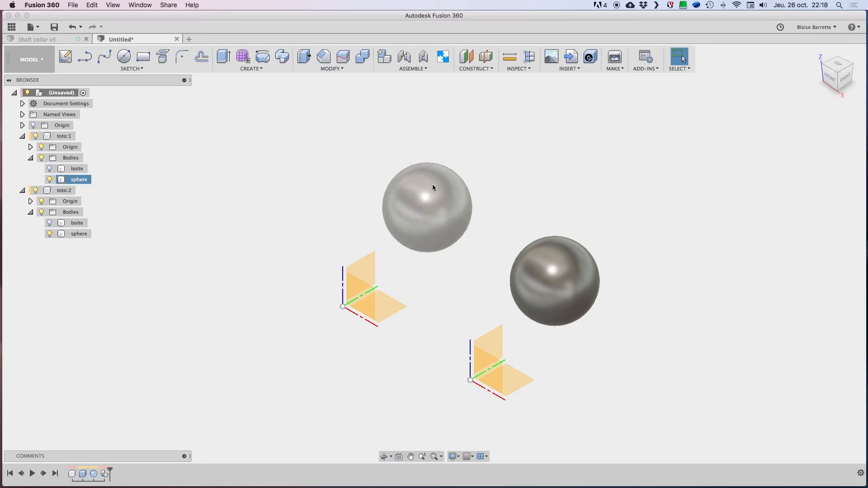
{"action": "left_click", "coordinate": [395, 156]}
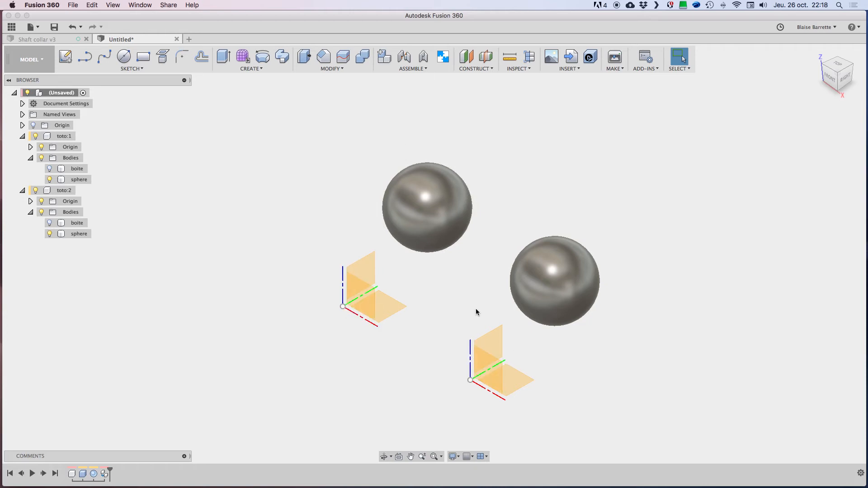
Step: Toggle the origin of toto:1, and try to move its sphere body along Y, to 1 21/32 in and to -1/4 in
{"action": "left_click", "coordinate": [41, 147]}
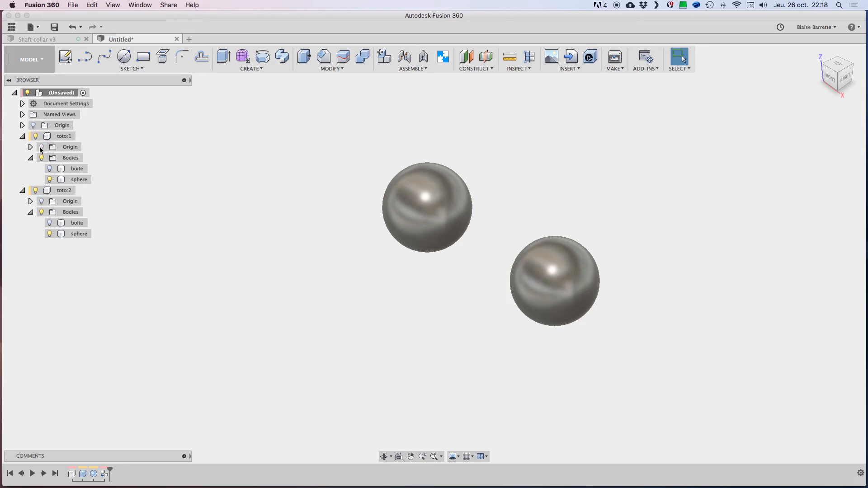
{"action": "left_click", "coordinate": [41, 147]}
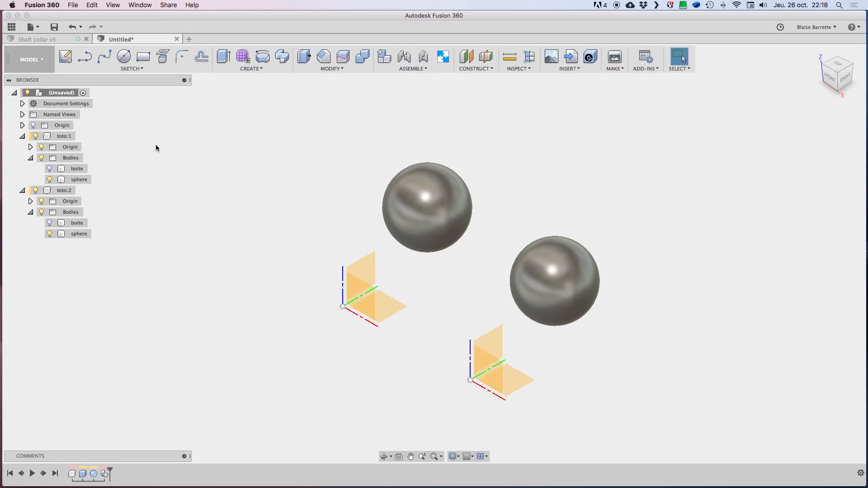
{"action": "left_click", "coordinate": [409, 193]}
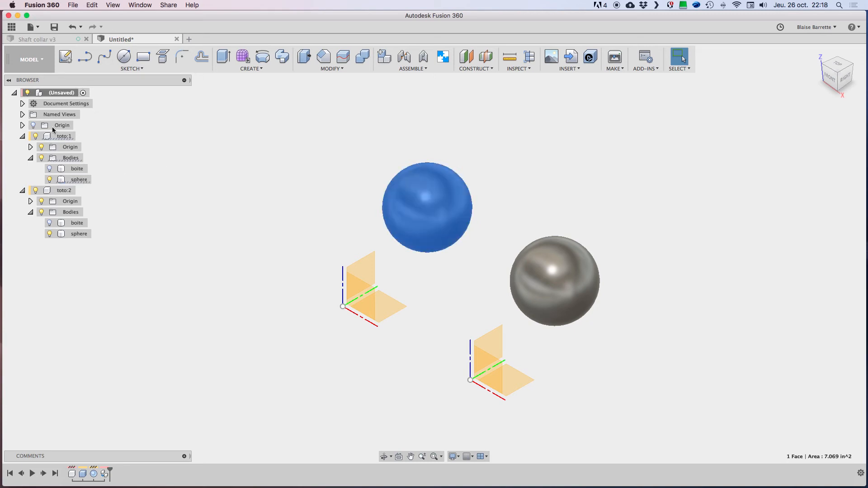
{"action": "left_click", "coordinate": [68, 180]}
{"action": "key", "text": "m"}
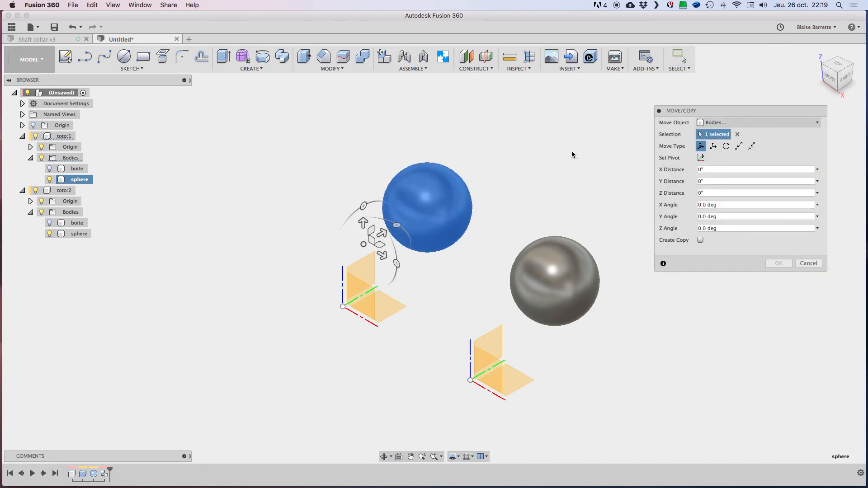
{"action": "left_click_drag", "start_coordinate": [382, 232], "coordinate": [460, 189]}
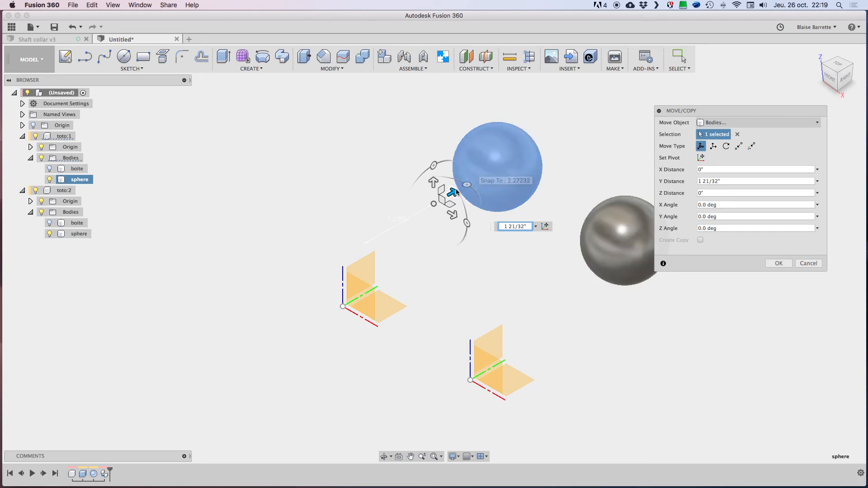
{"action": "left_click_drag", "start_coordinate": [454, 193], "coordinate": [380, 250]}
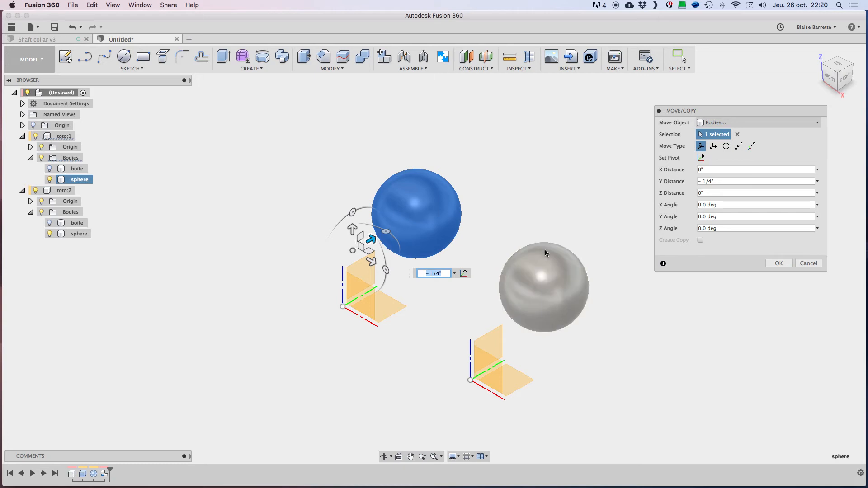
{"action": "left_click", "coordinate": [809, 264]}
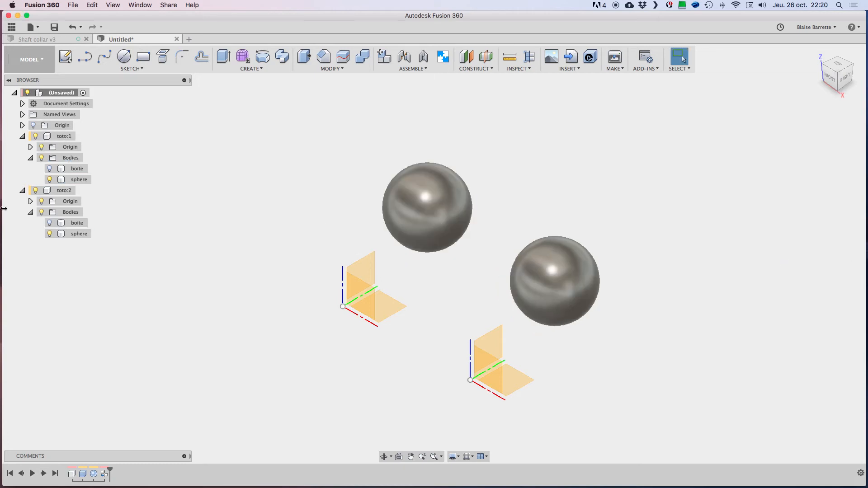
Step: Move the whole toto:1 component about 2 11/32 in along Y to compare it with toto:2, and revert its position
{"action": "left_click", "coordinate": [43, 138]}
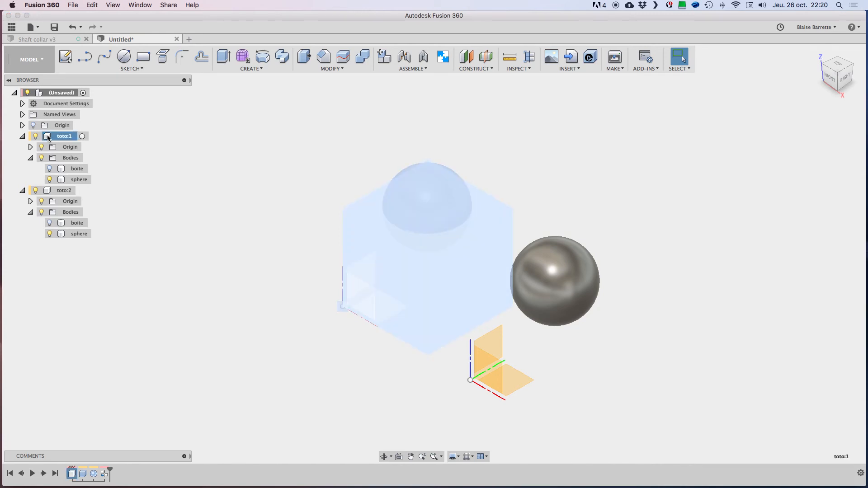
{"action": "key", "text": "m"}
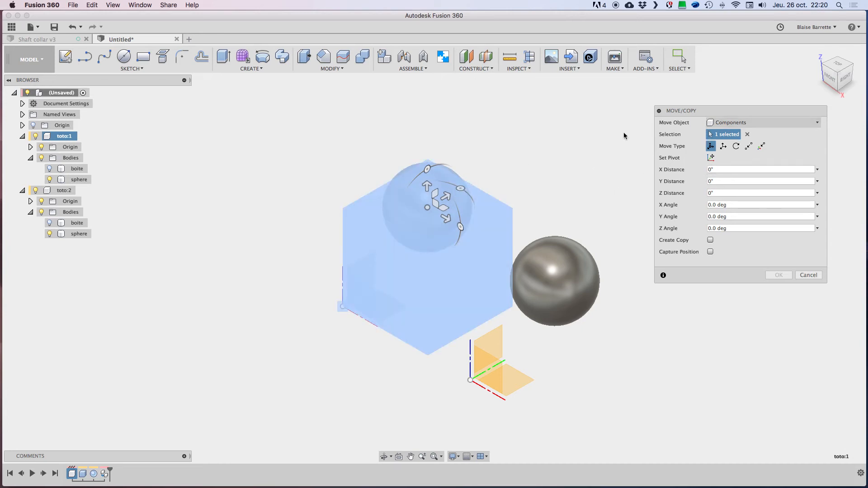
{"action": "left_click_drag", "start_coordinate": [447, 195], "coordinate": [554, 139]}
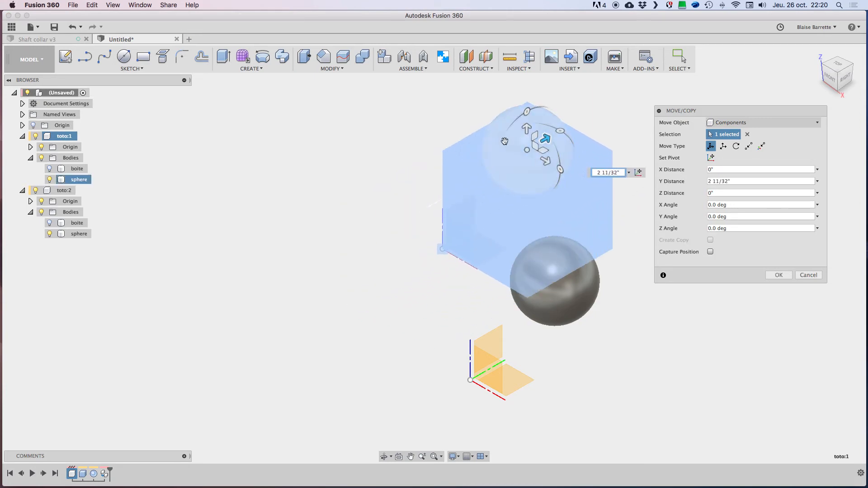
{"action": "left_click", "coordinate": [779, 275]}
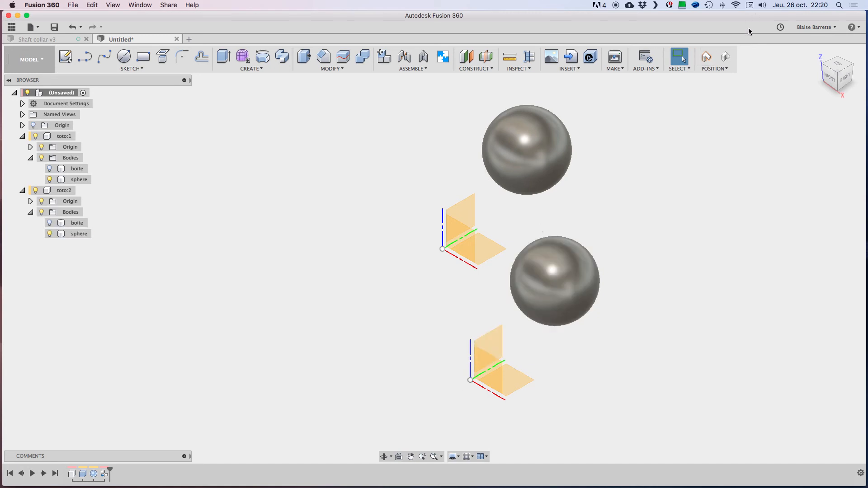
{"action": "left_click", "coordinate": [725, 56]}
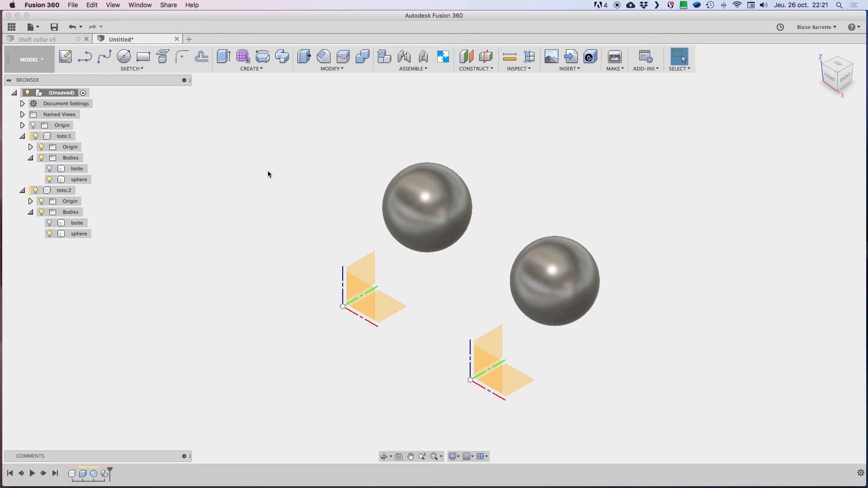
Step: Show the boite body of toto:1 again and collapse both component trees in the browser
{"action": "left_click", "coordinate": [52, 168]}
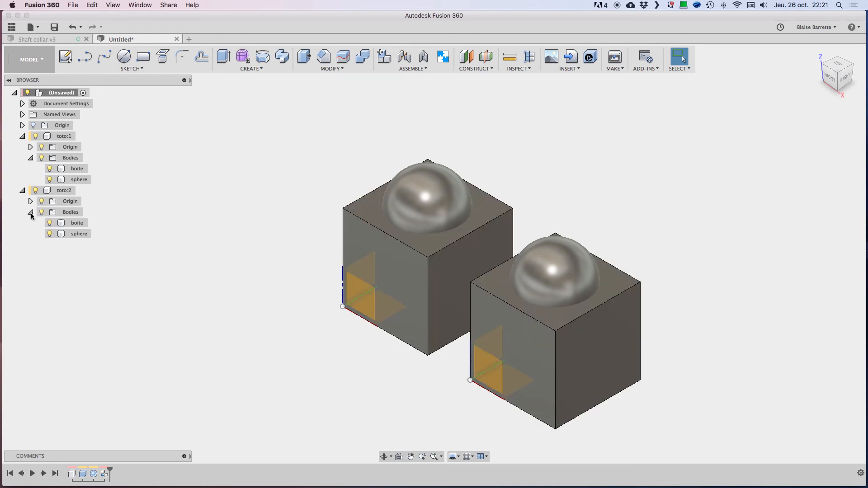
{"action": "left_click", "coordinate": [30, 212]}
{"action": "left_click", "coordinate": [23, 190]}
{"action": "left_click", "coordinate": [30, 158]}
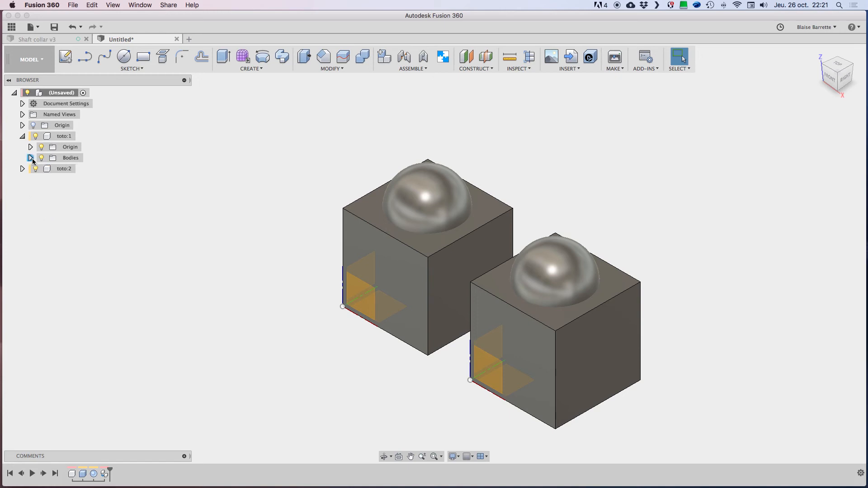
{"action": "left_click", "coordinate": [23, 136]}
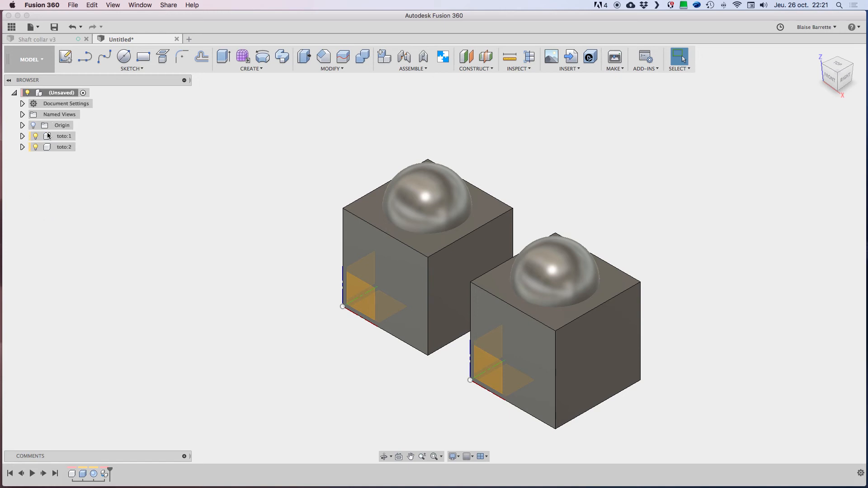
Step: Hide the origin of toto:1, collapse the component again, and clear the selection
{"action": "left_click", "coordinate": [50, 147]}
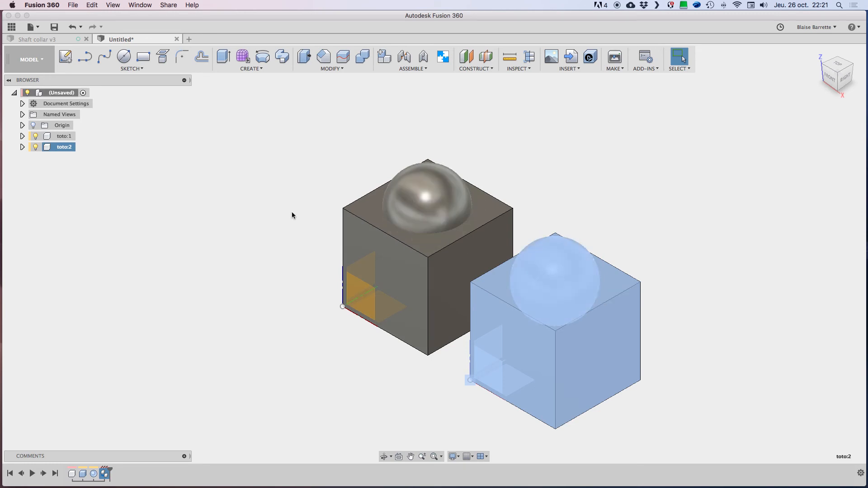
{"action": "left_click", "coordinate": [22, 136]}
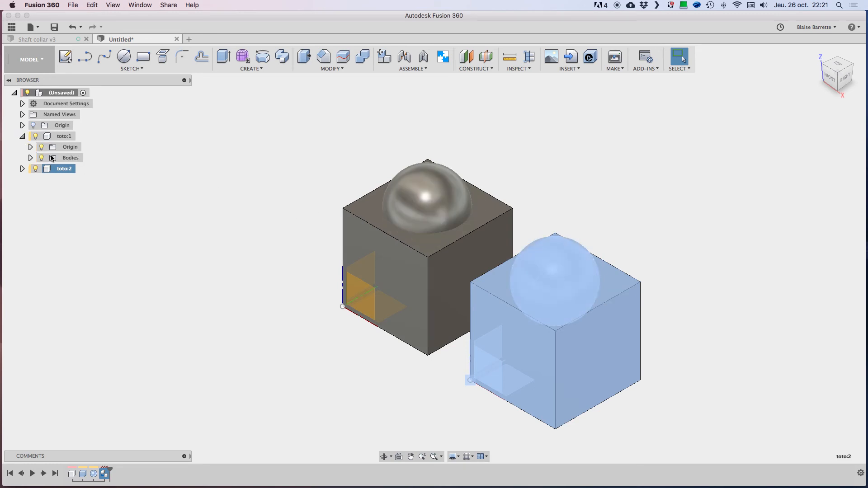
{"action": "left_click", "coordinate": [42, 147]}
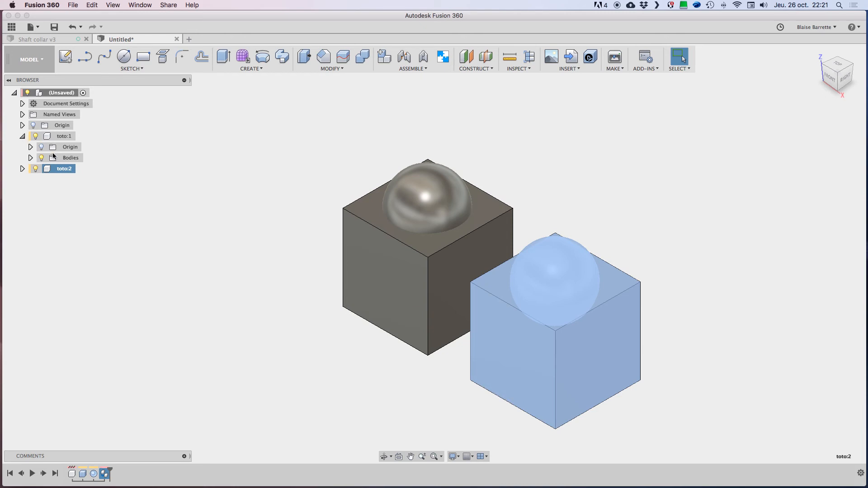
{"action": "left_click", "coordinate": [22, 136]}
{"action": "left_click", "coordinate": [171, 176]}
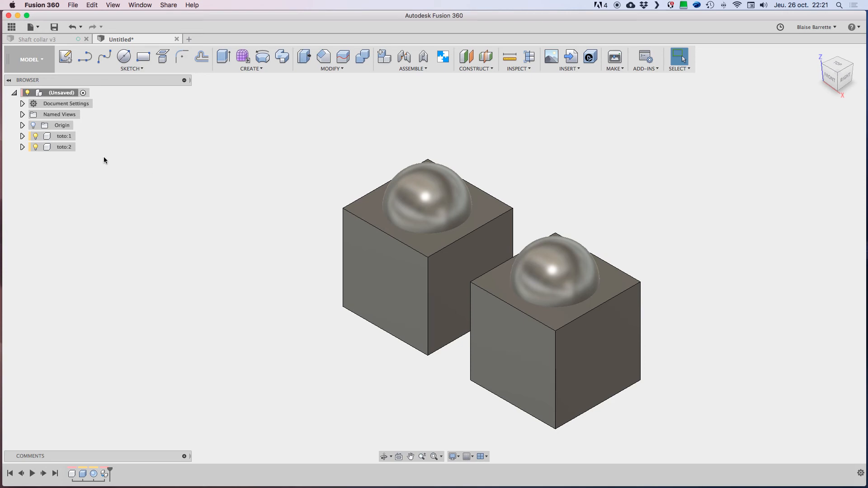
Step: Copy toto:1 and try to paste it into the root component with Paste New
{"action": "left_click", "coordinate": [48, 137]}
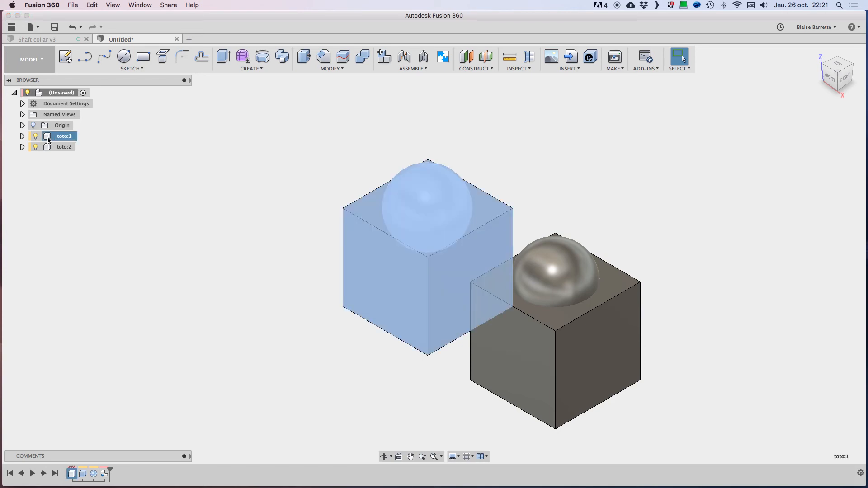
{"action": "right_click", "coordinate": [47, 137]}
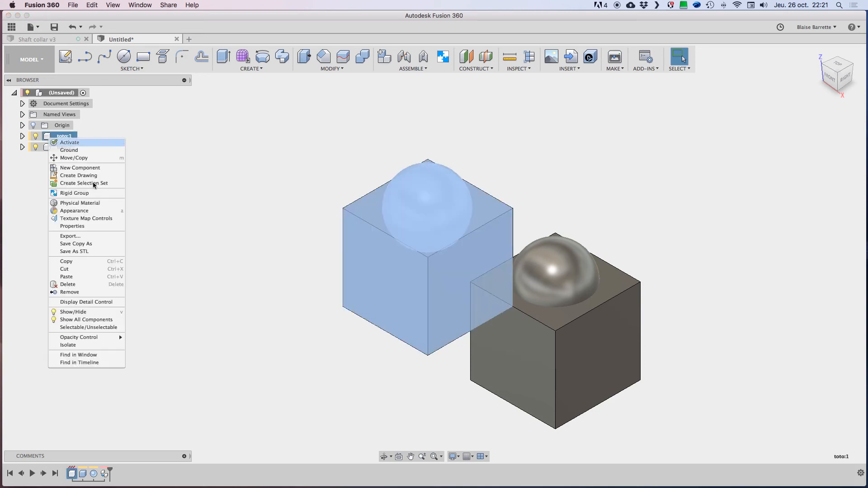
{"action": "left_click", "coordinate": [72, 263]}
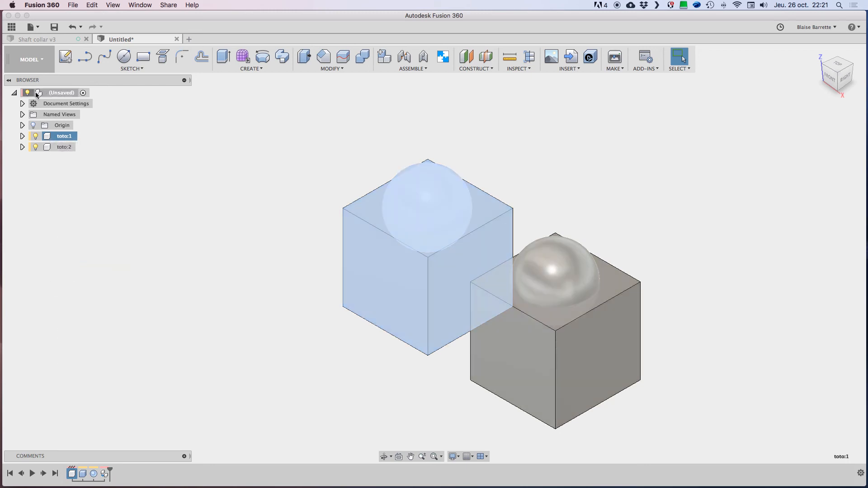
{"action": "right_click", "coordinate": [40, 94]}
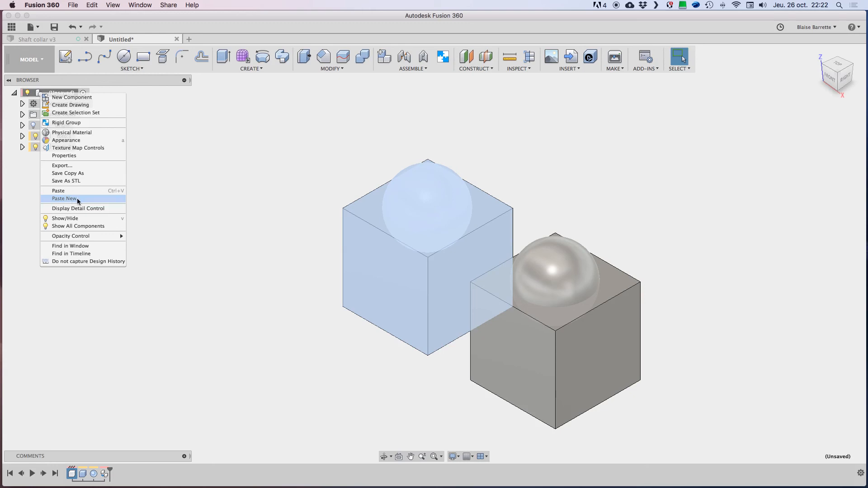
{"action": "left_click", "coordinate": [77, 198]}
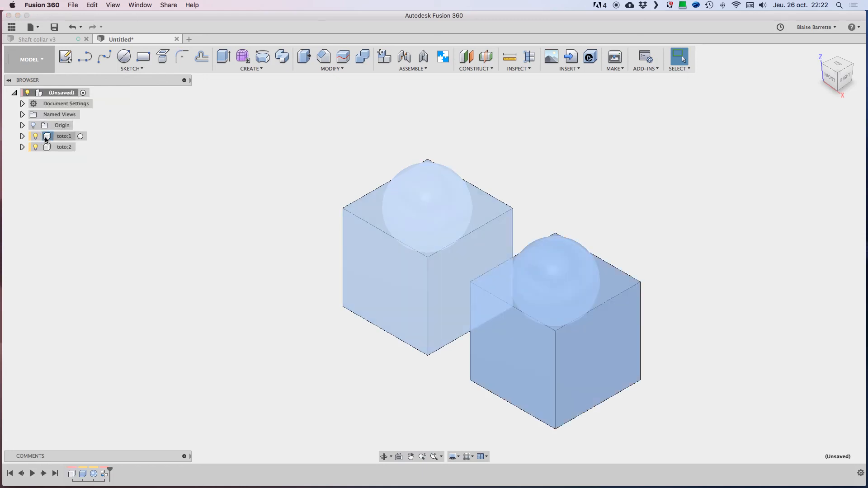
{"action": "left_click", "coordinate": [46, 139]}
{"action": "right_click", "coordinate": [45, 139]}
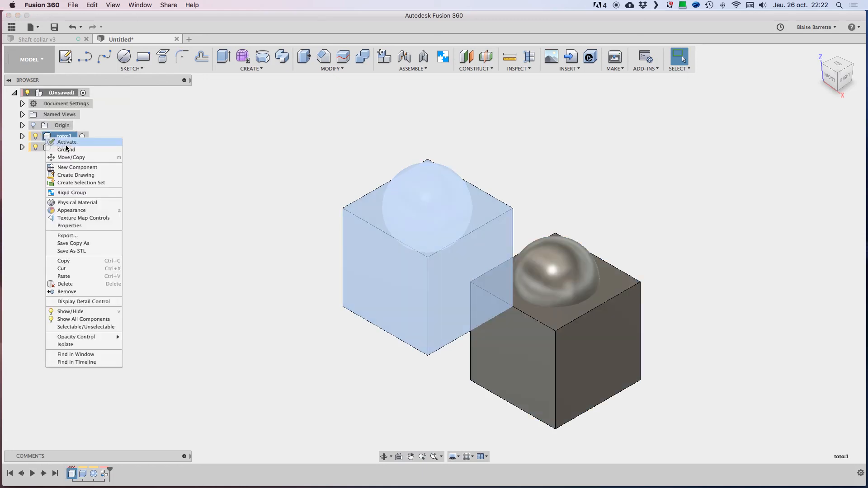
{"action": "left_click", "coordinate": [75, 270]}
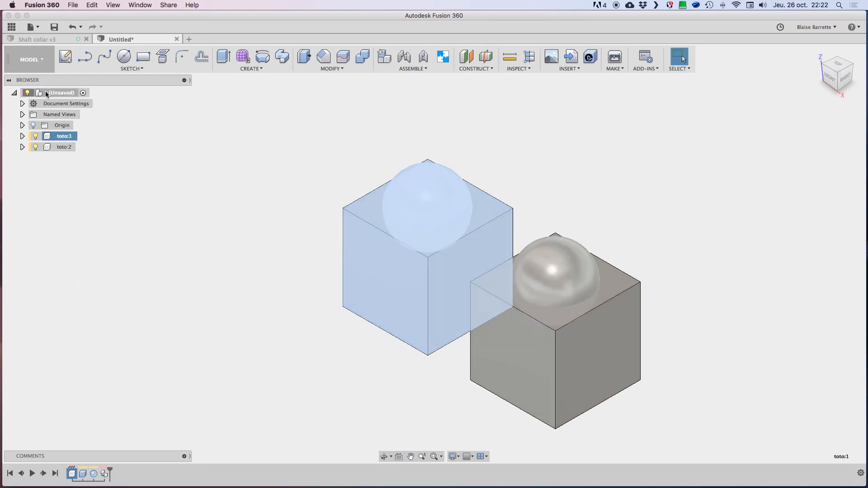
{"action": "right_click", "coordinate": [45, 92]}
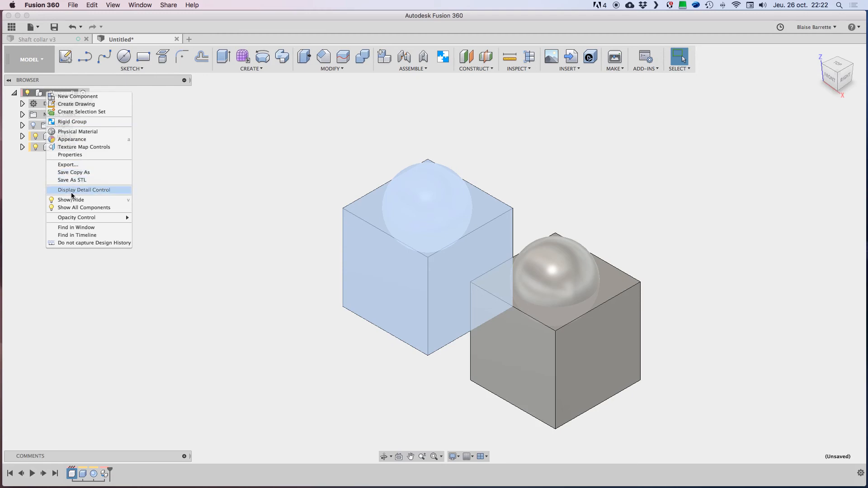
{"action": "left_click", "coordinate": [36, 188]}
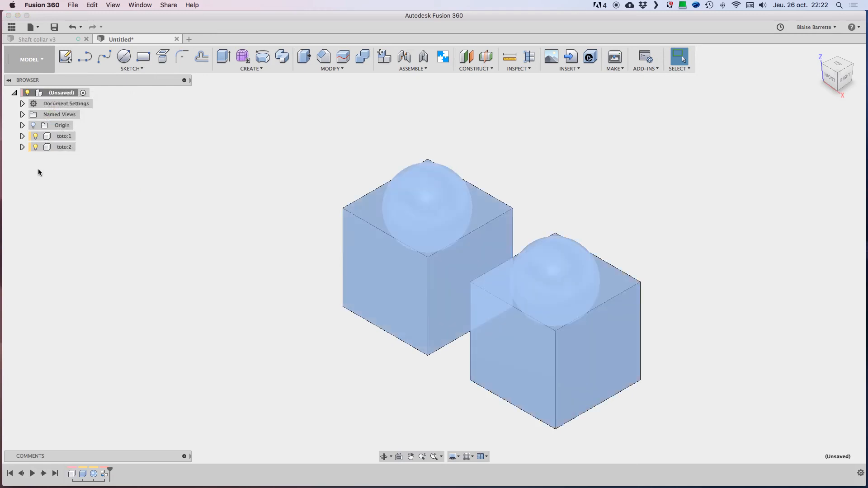
{"action": "right_click", "coordinate": [48, 137]}
{"action": "left_click", "coordinate": [199, 158]}
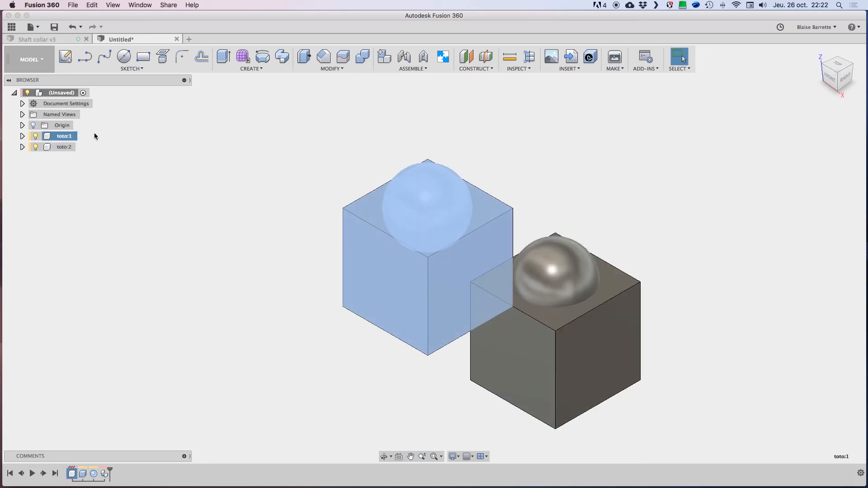
Step: Copy the toto:1 component and insert an independent copy into the root component with Paste New
{"action": "right_click", "coordinate": [50, 135]}
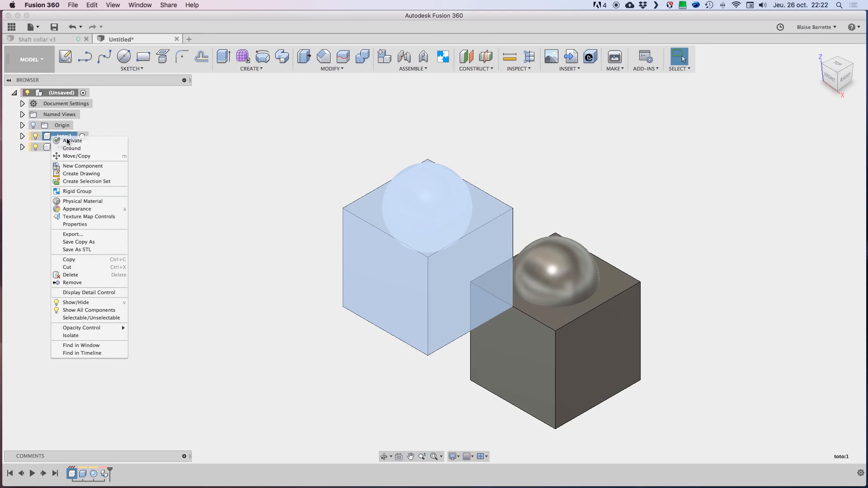
{"action": "left_click", "coordinate": [77, 261]}
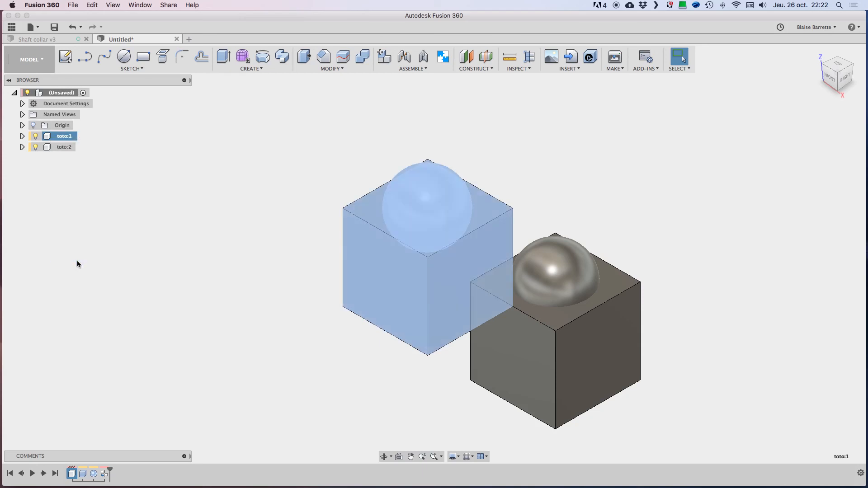
{"action": "left_click", "coordinate": [41, 93]}
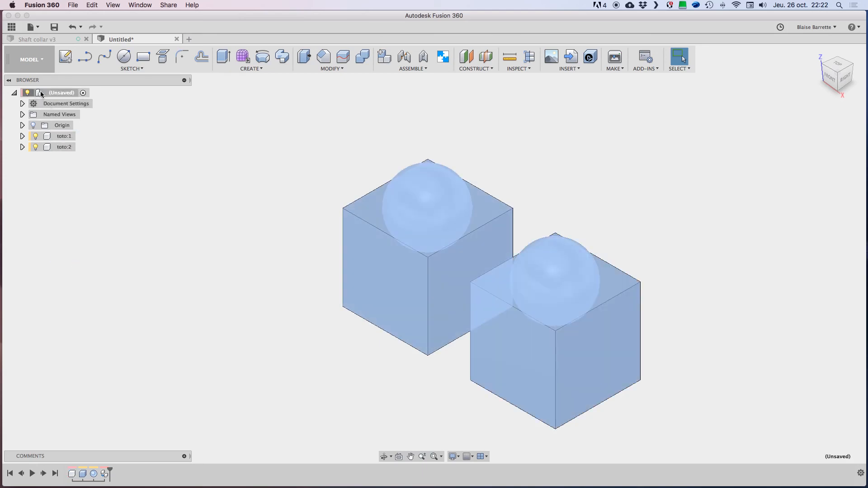
{"action": "right_click", "coordinate": [40, 93]}
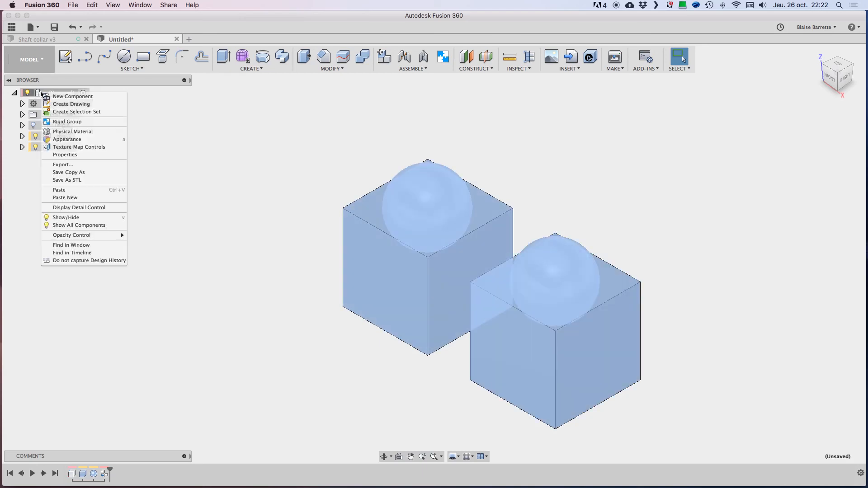
{"action": "left_click", "coordinate": [66, 197]}
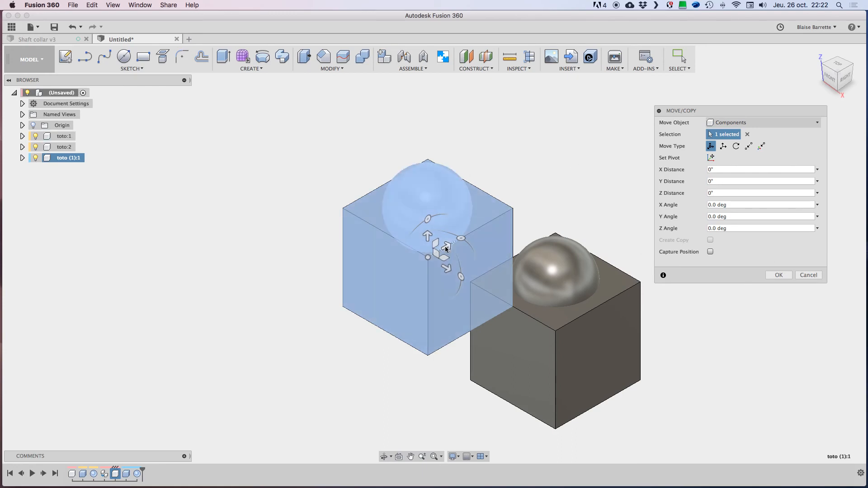
Step: Move the newly pasted component -3 in along Y, clear of the two linked copies
{"action": "left_click_drag", "start_coordinate": [446, 246], "coordinate": [313, 326]}
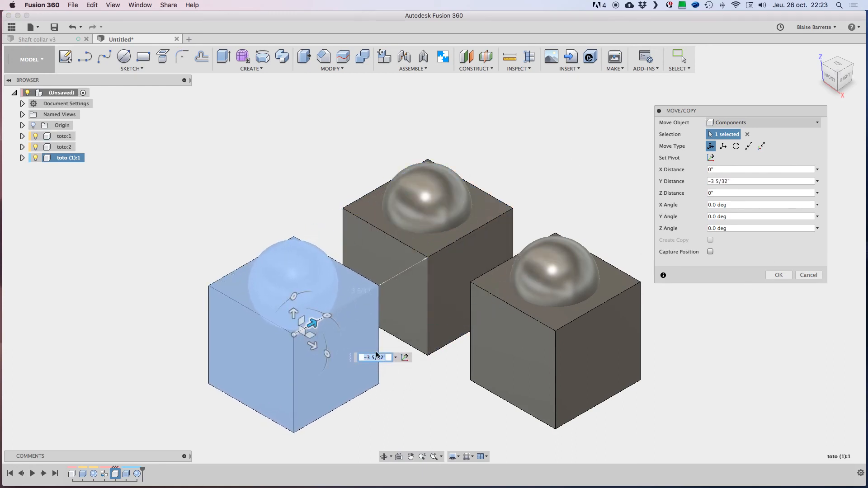
{"action": "type", "text": "-3"}
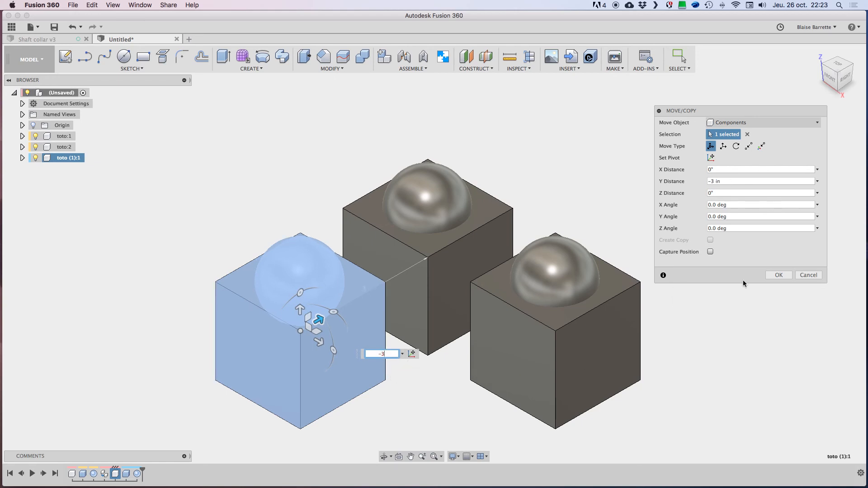
{"action": "left_click", "coordinate": [786, 276]}
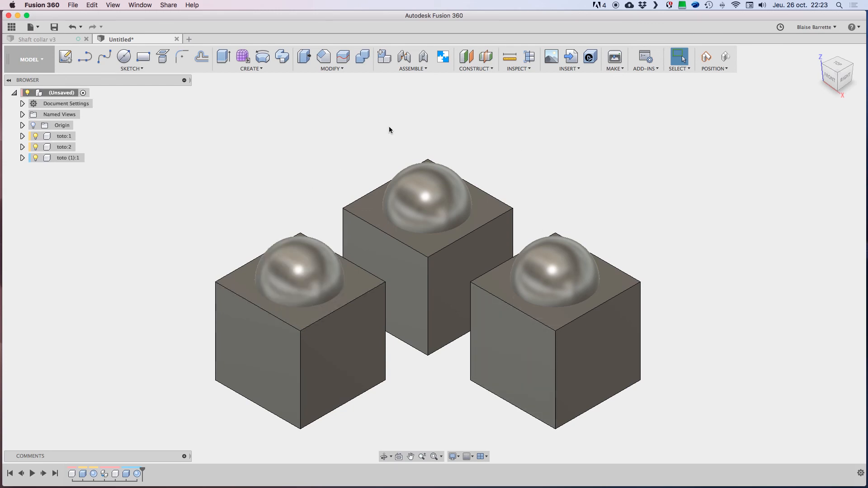
Step: Rename the independent component copy as nouveau toto
{"action": "left_click", "coordinate": [65, 158]}
{"action": "left_click", "coordinate": [64, 158]}
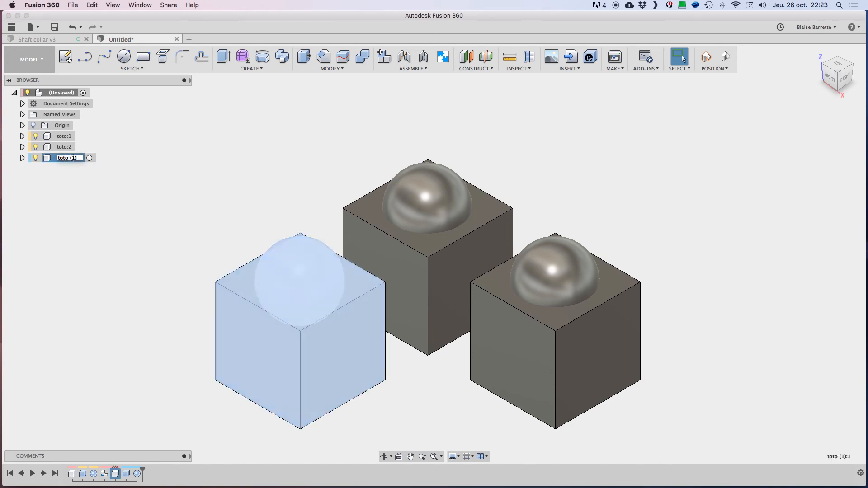
{"action": "type", "text": "nouveau toto"}
{"action": "key", "text": "Return"}
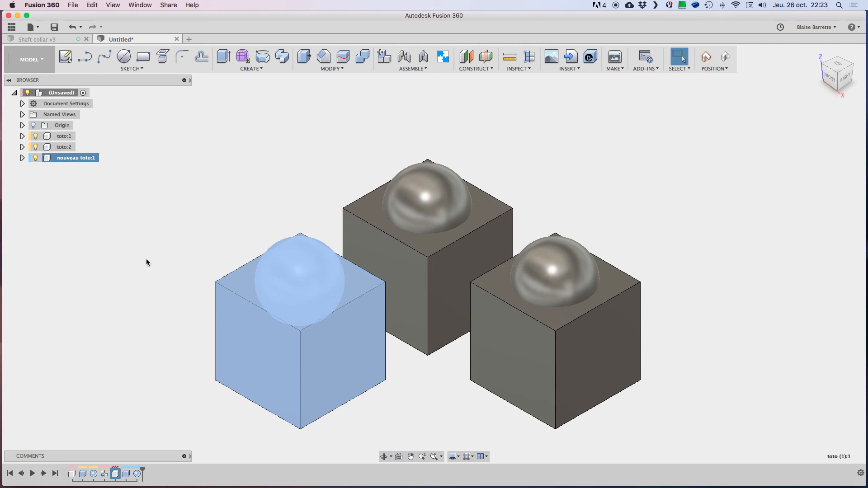
Step: Expand the Bodies folders of nouveau toto:1 and toto:1 in the browser to list their bodies
{"action": "left_click", "coordinate": [23, 158]}
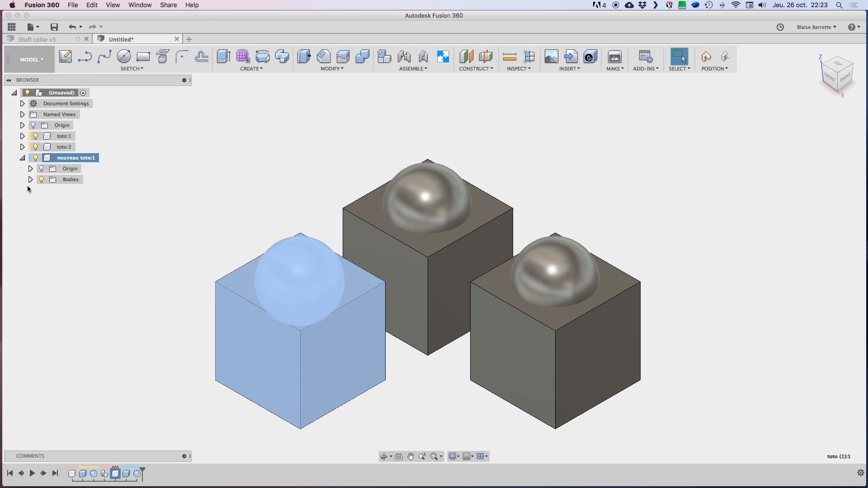
{"action": "left_click", "coordinate": [30, 180]}
{"action": "left_click", "coordinate": [22, 136]}
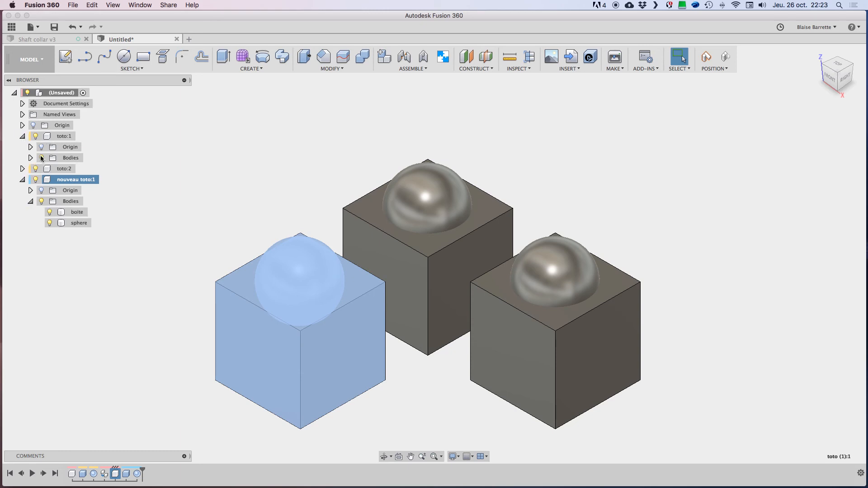
{"action": "left_click", "coordinate": [30, 157]}
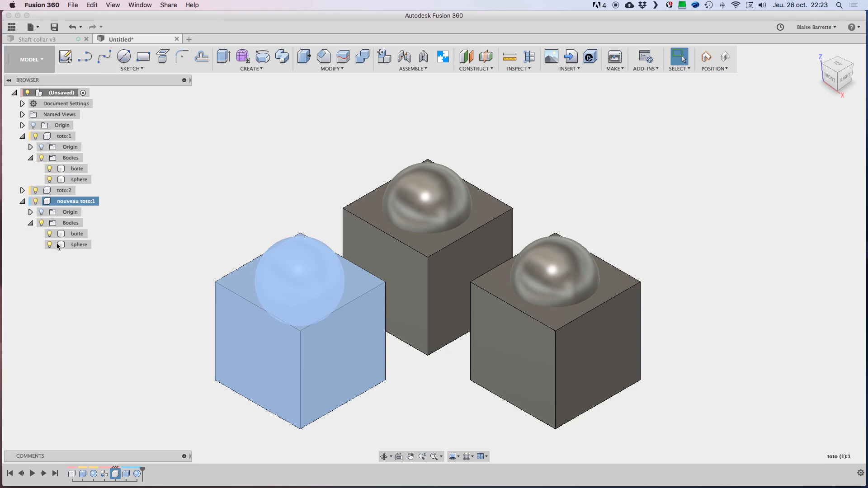
Step: Move the sphere body of toto:1 about 1 7/64 in along Z to compare the three copies, and cancel the move
{"action": "left_click", "coordinate": [64, 180]}
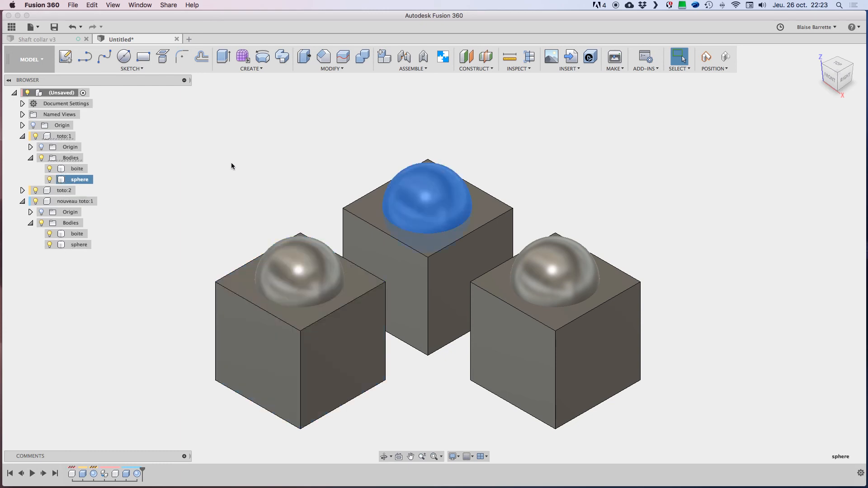
{"action": "key", "text": "m"}
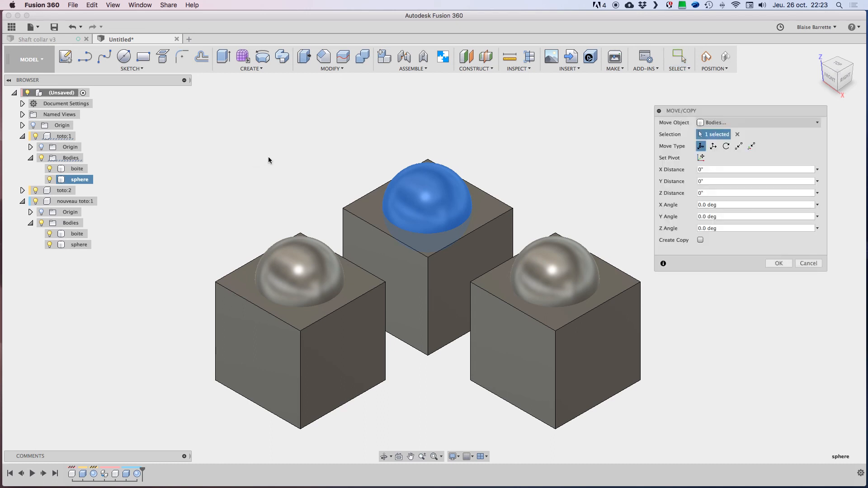
{"action": "left_click_drag", "start_coordinate": [365, 223], "coordinate": [353, 161]}
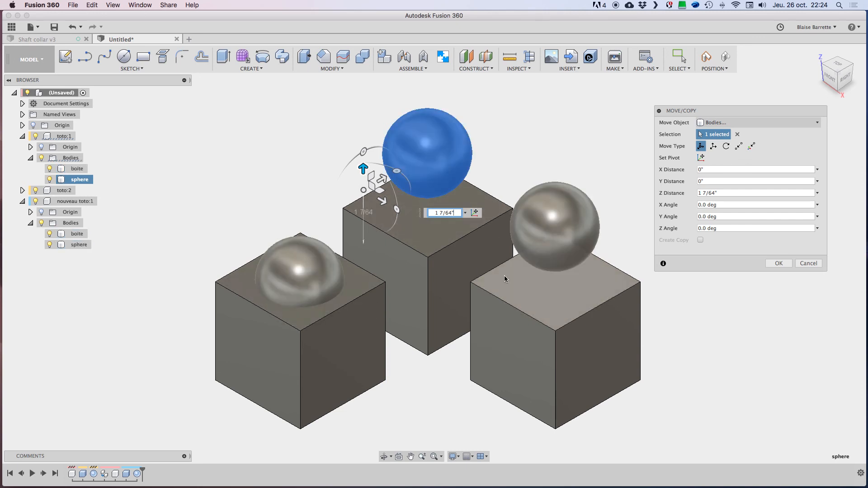
{"action": "left_click", "coordinate": [809, 264]}
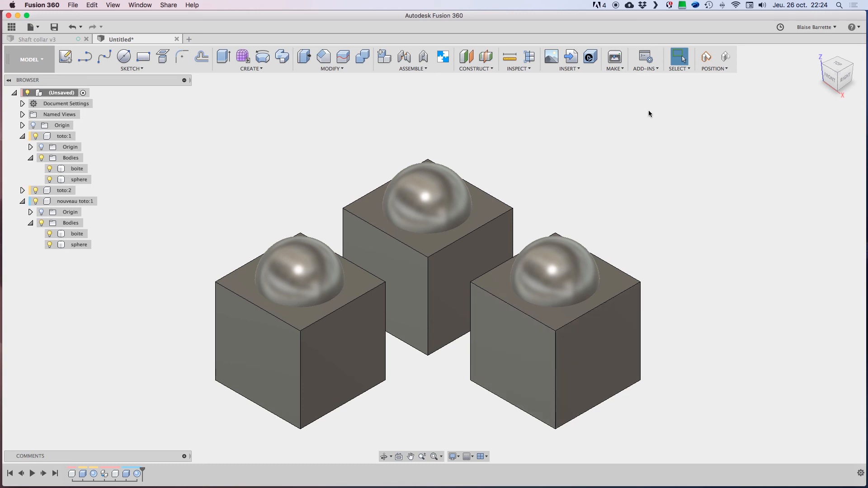
Step: Capture the current position of the moved component in the timeline
{"action": "left_click", "coordinate": [707, 56]}
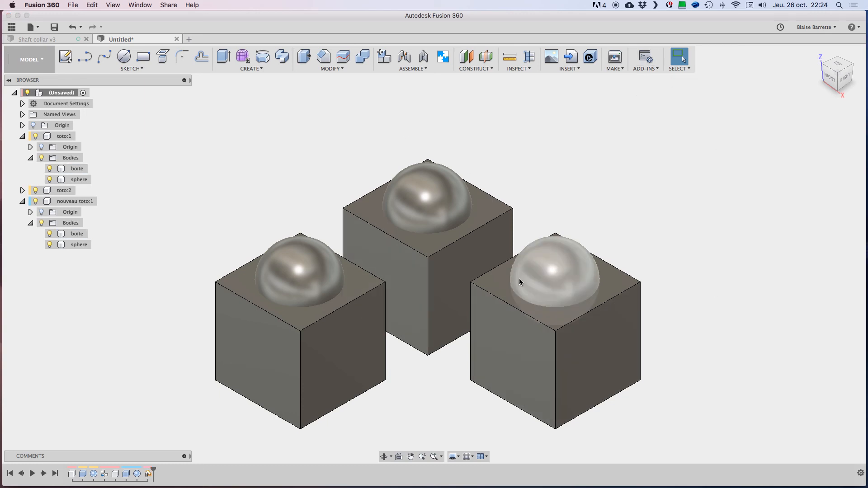
{"action": "scroll", "coordinate": [667, 267], "scroll_direction": "down", "scroll_amount": 3}
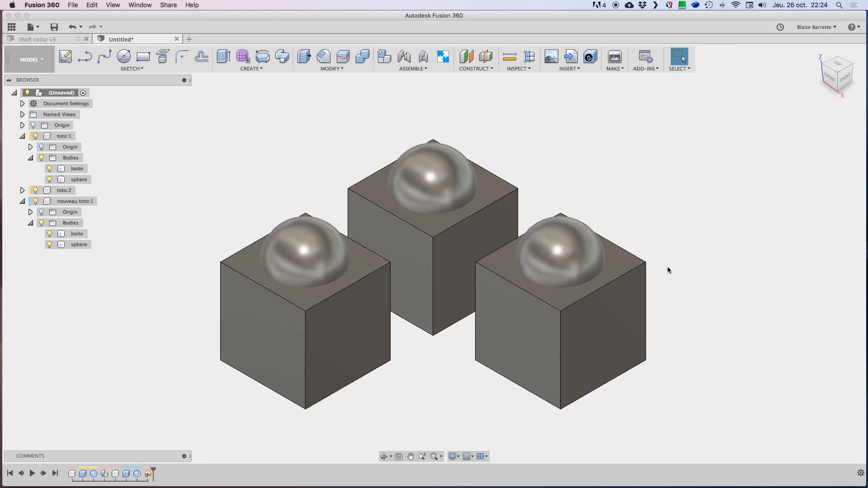